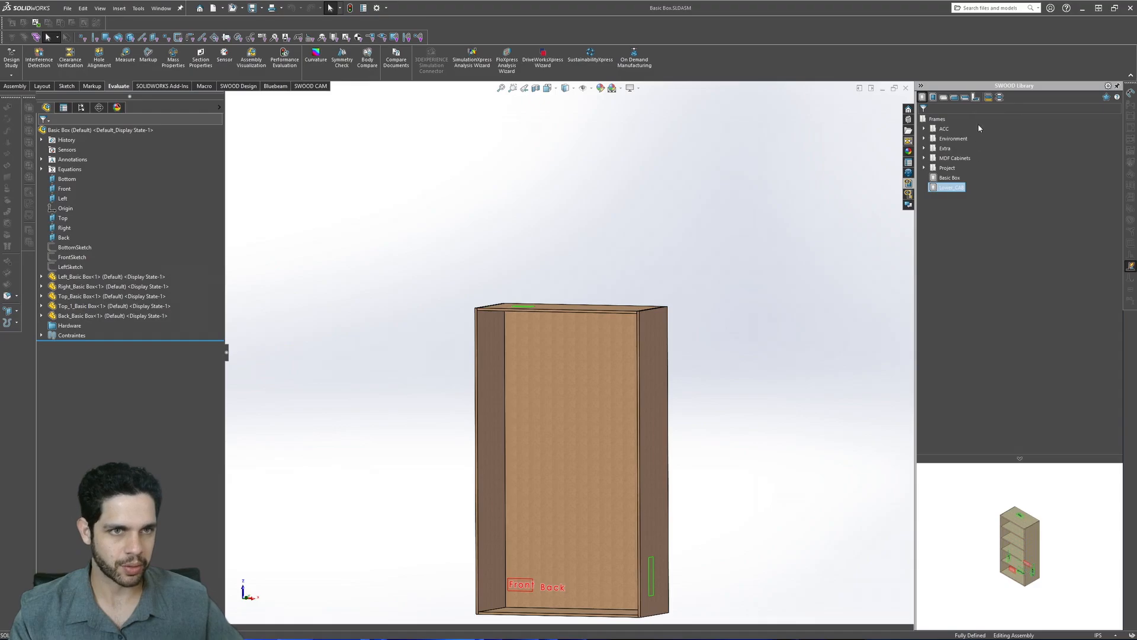
# - Create a new dowel connector named Dowel STD in the 2023 SWood connectors library
pyautogui.click(977, 97)
pyautogui.rightClick(948, 120)
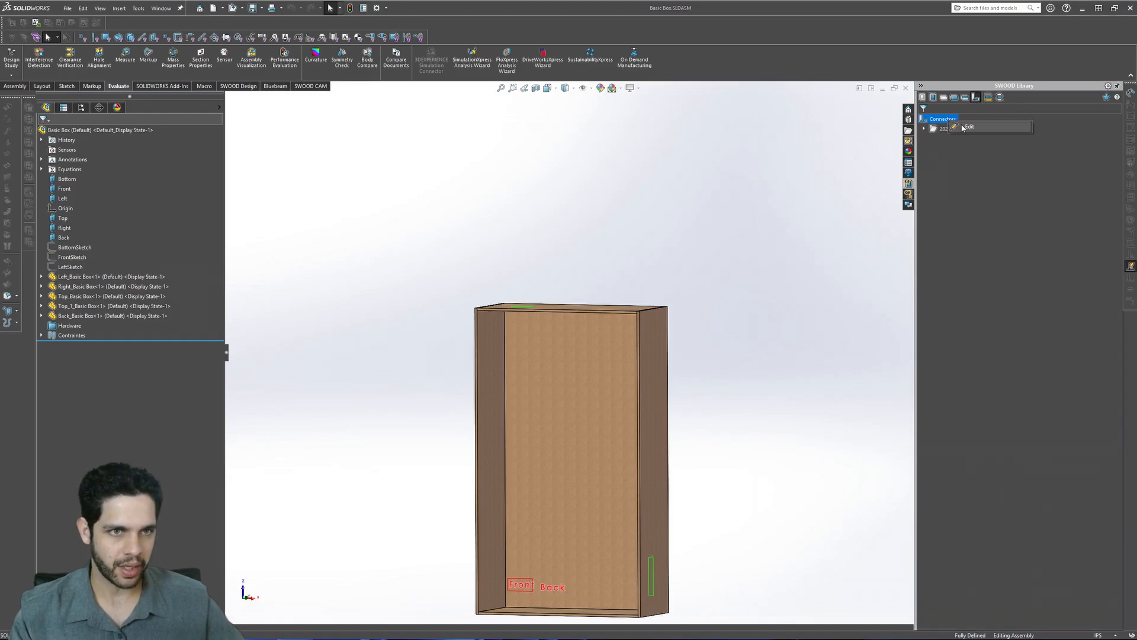
pyautogui.click(965, 127)
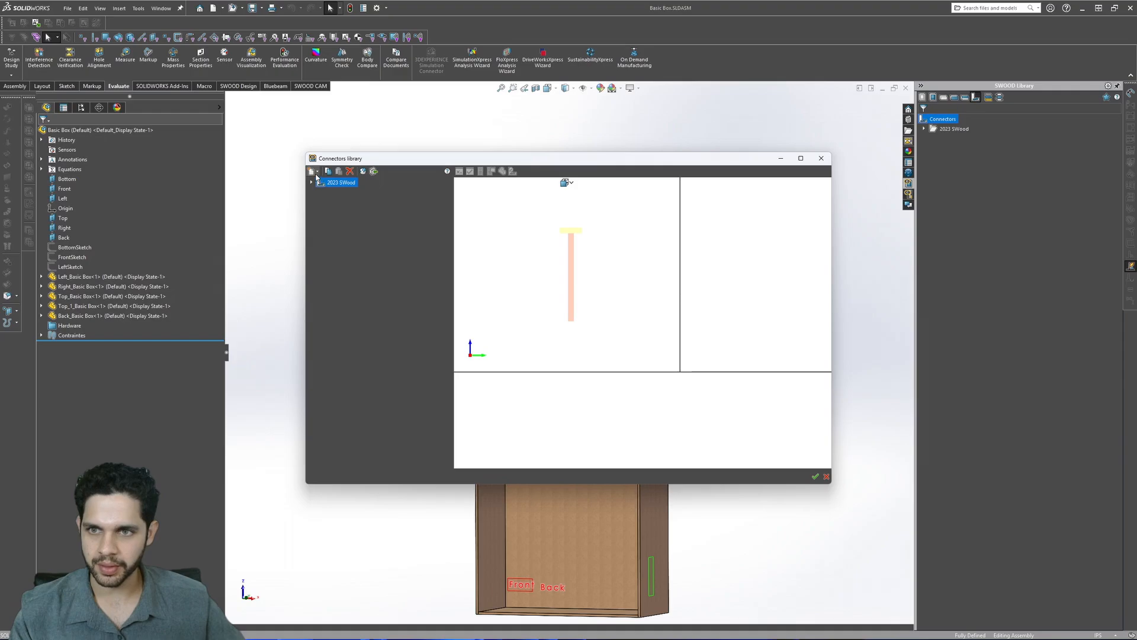
pyautogui.click(317, 172)
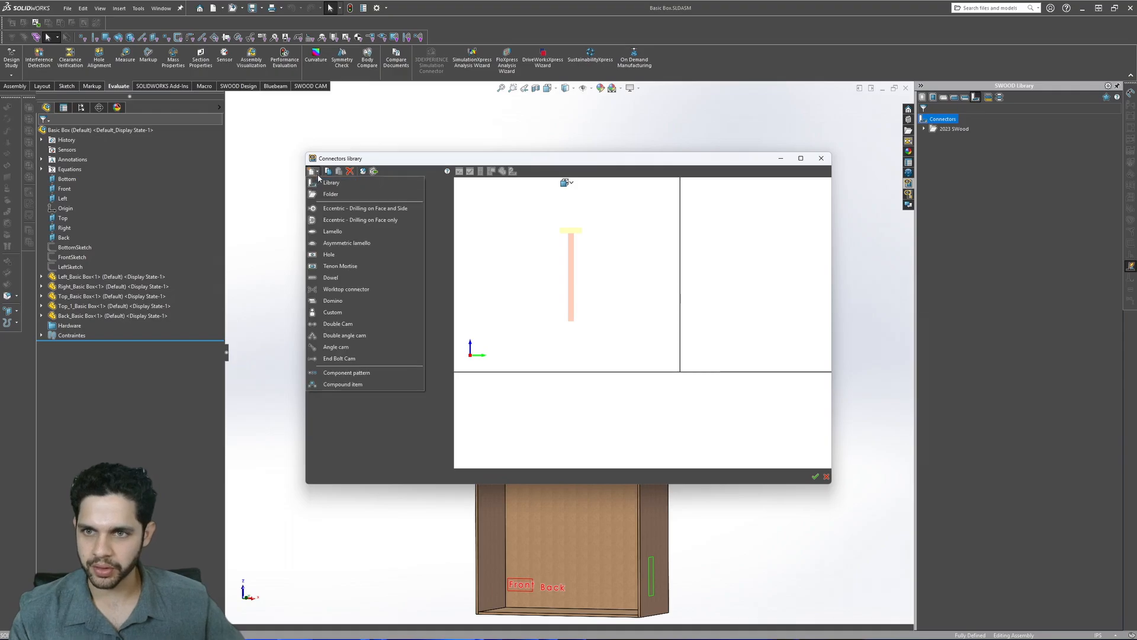
pyautogui.click(354, 277)
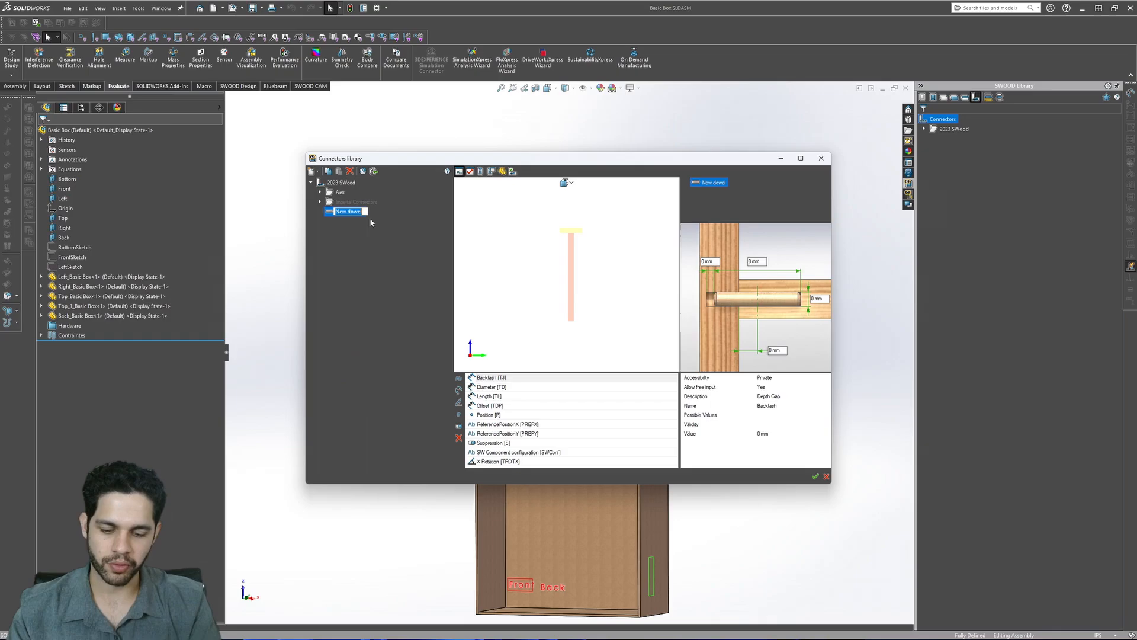
pyautogui.write('Sta')
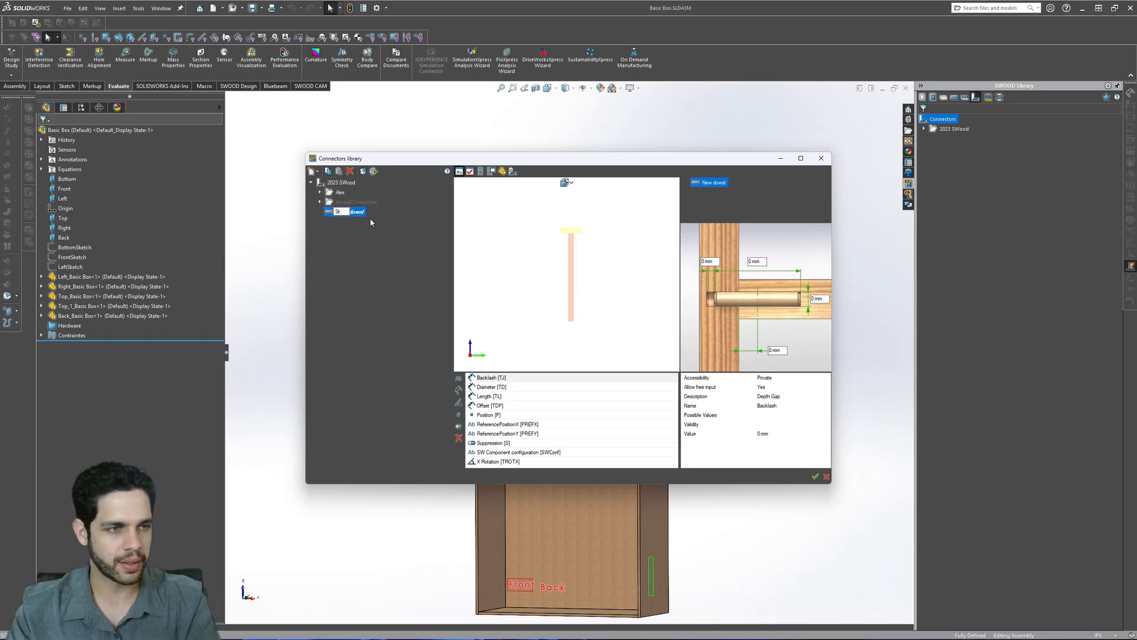
pyautogui.press('BackSpace')
pyautogui.press('BackSpace')
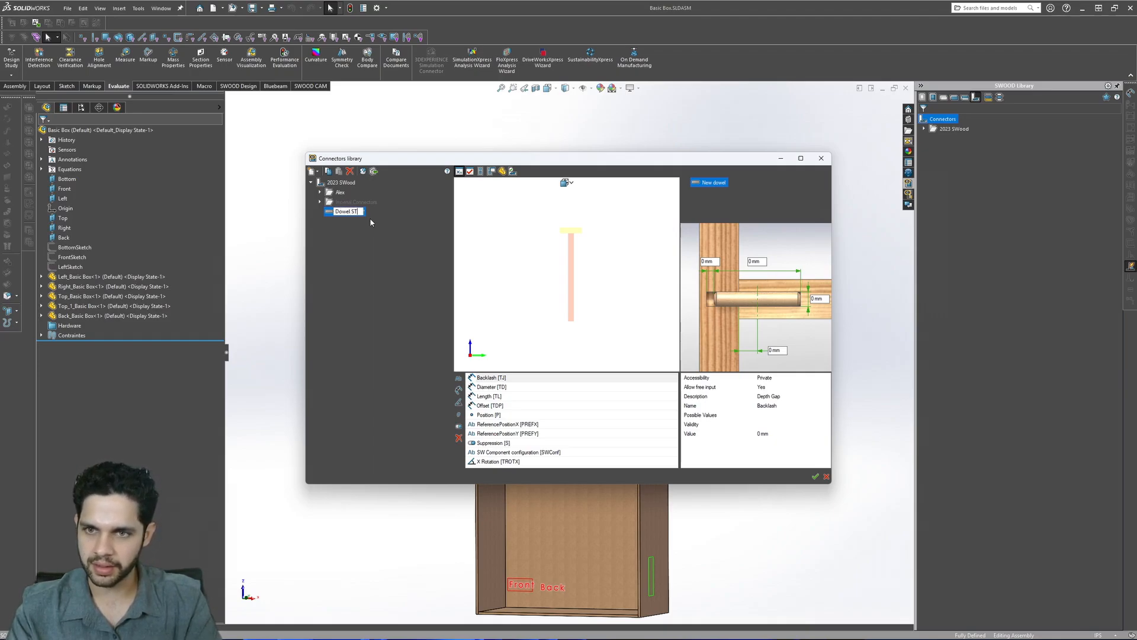
pyautogui.press('Return')
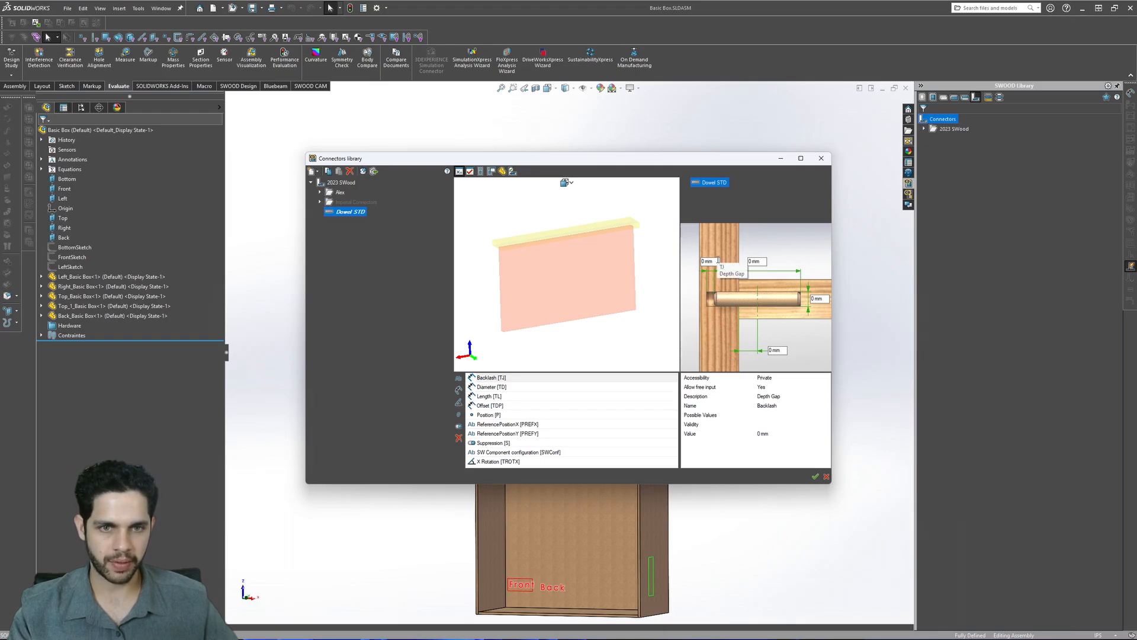
# - Set the dowel connector's depth gap to 1 mm, length to 30 mm, diameter to 8.5 mm and offset to 5 mm
pyautogui.write('1')
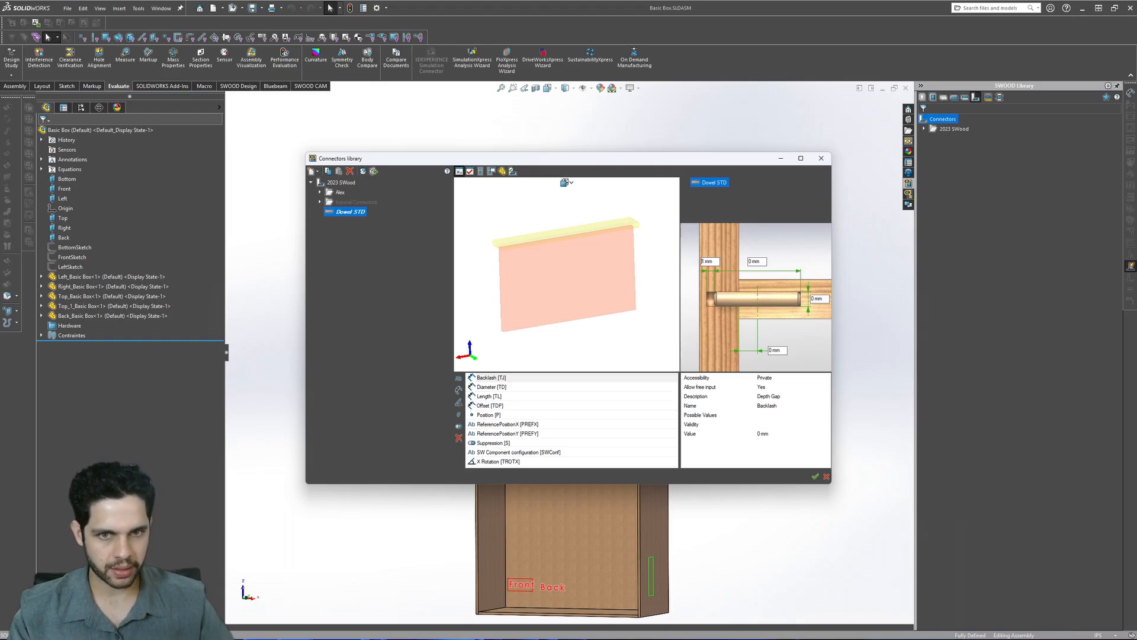
pyautogui.click(751, 263)
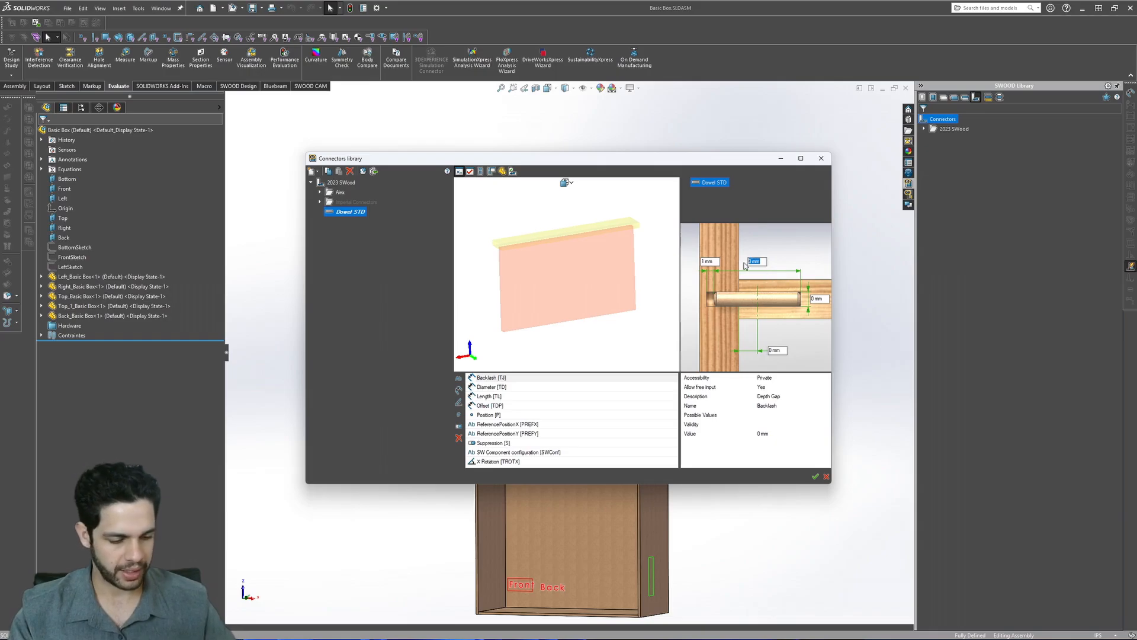
pyautogui.write('30')
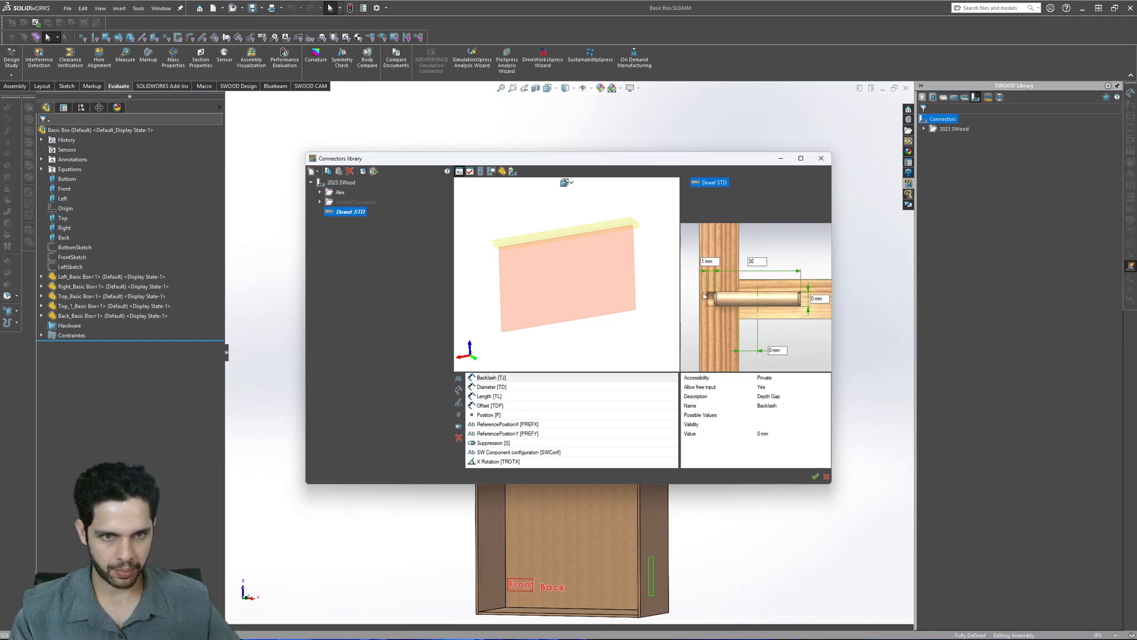
pyautogui.click(823, 300)
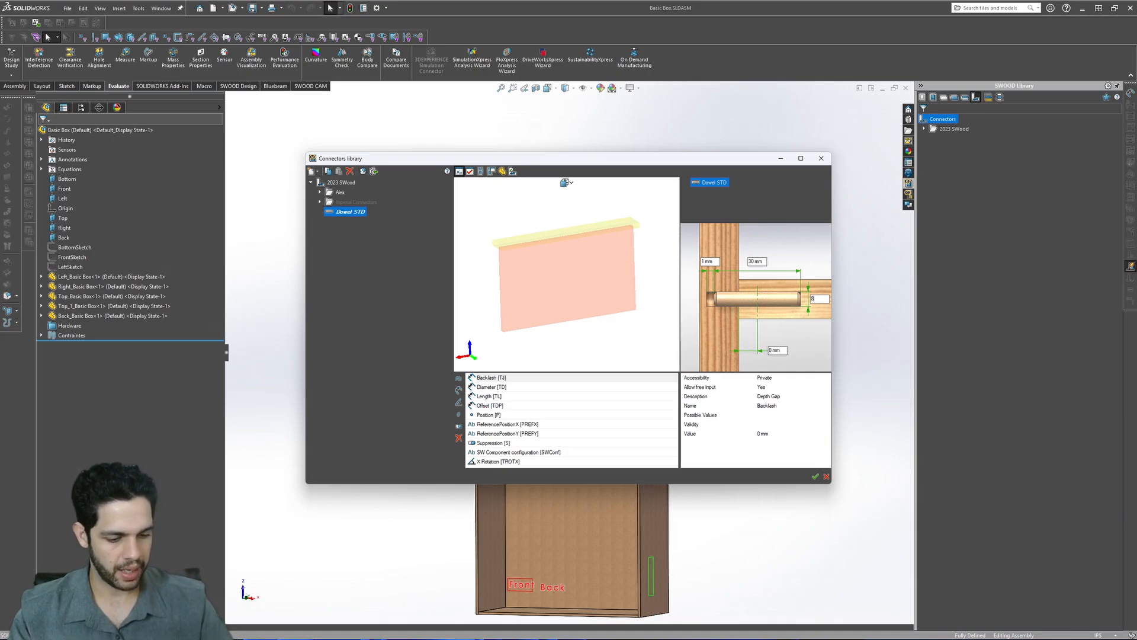
pyautogui.write('8.5')
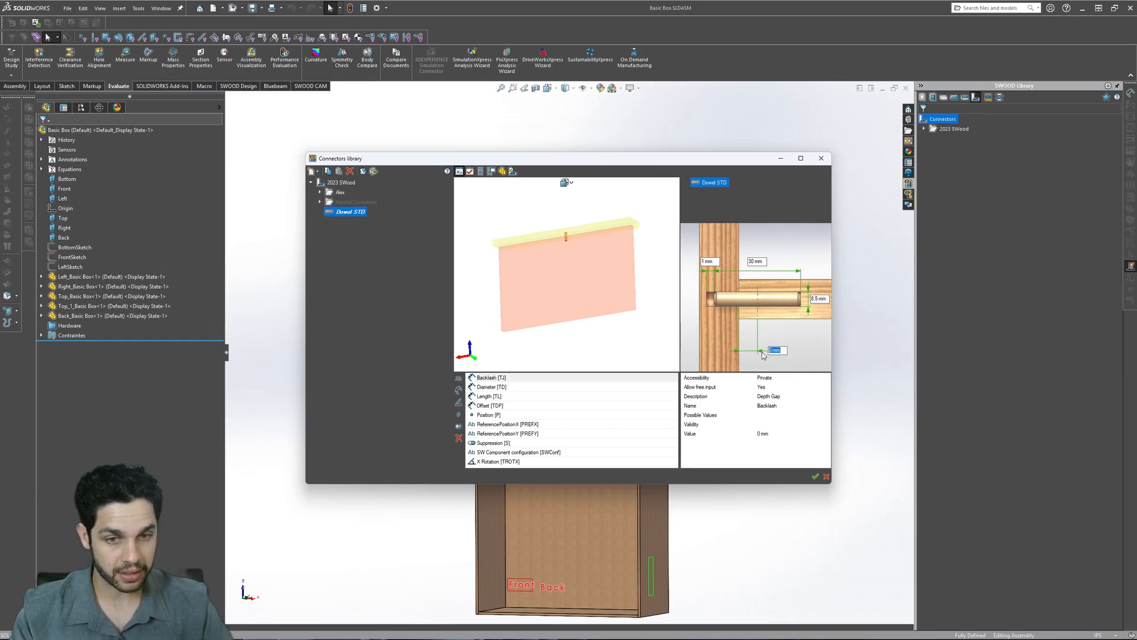
pyautogui.write('5')
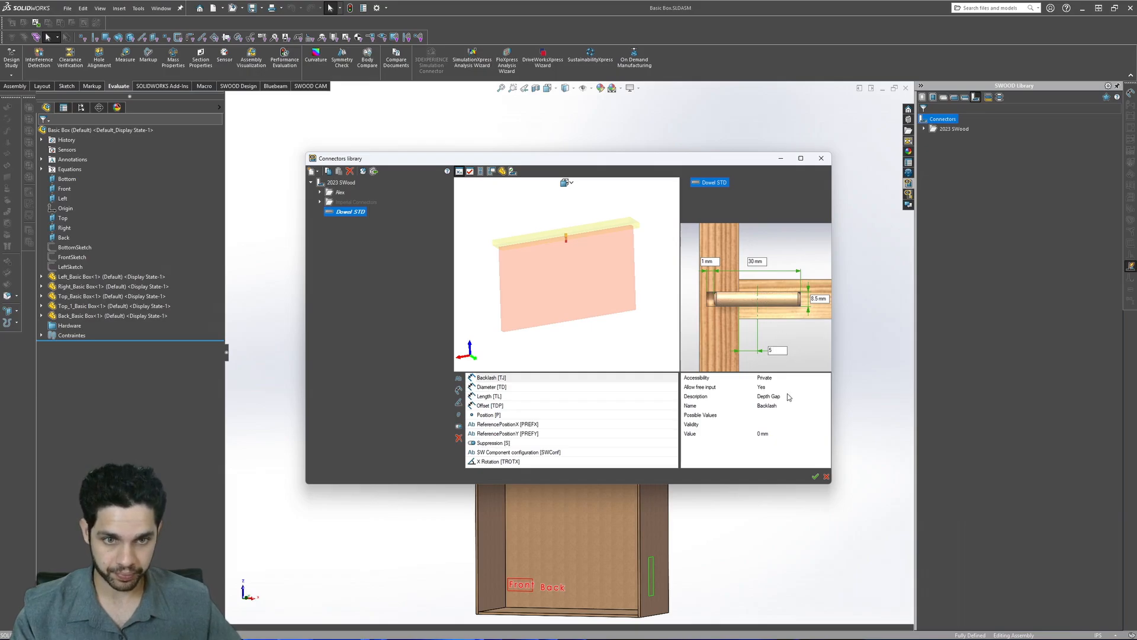
# - Check the dowel in the preview, accept the connector library changes, and select Dowel STD in the 2023 SWood library
pyautogui.moveTo(600, 321); pyautogui.dragTo(521, 271, button='middle')
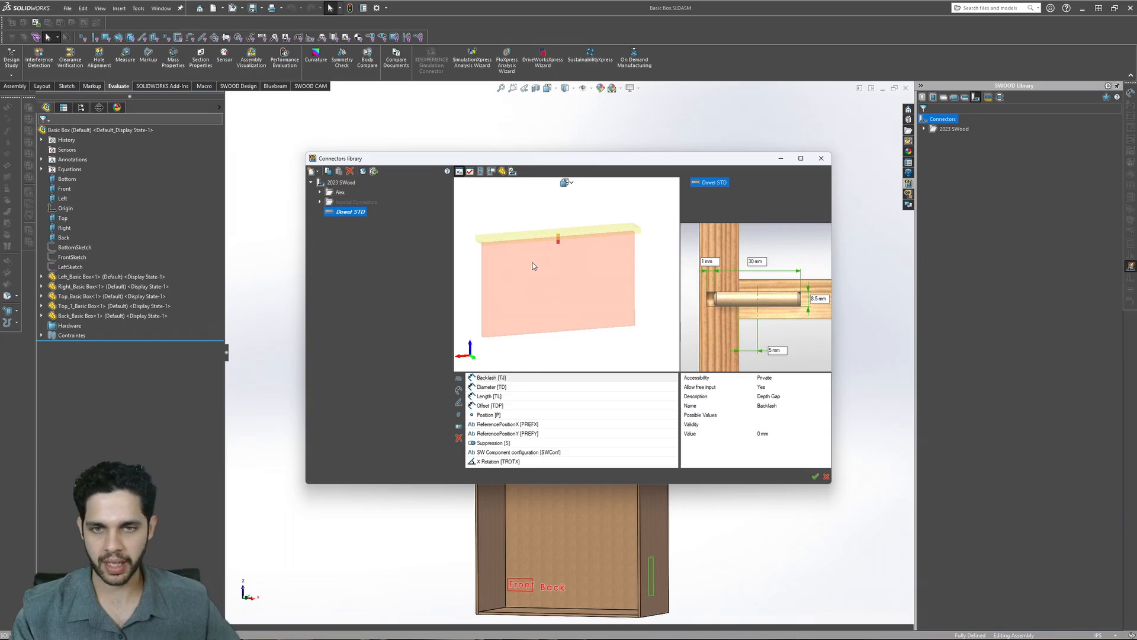
pyautogui.scroll(6, 557, 247)
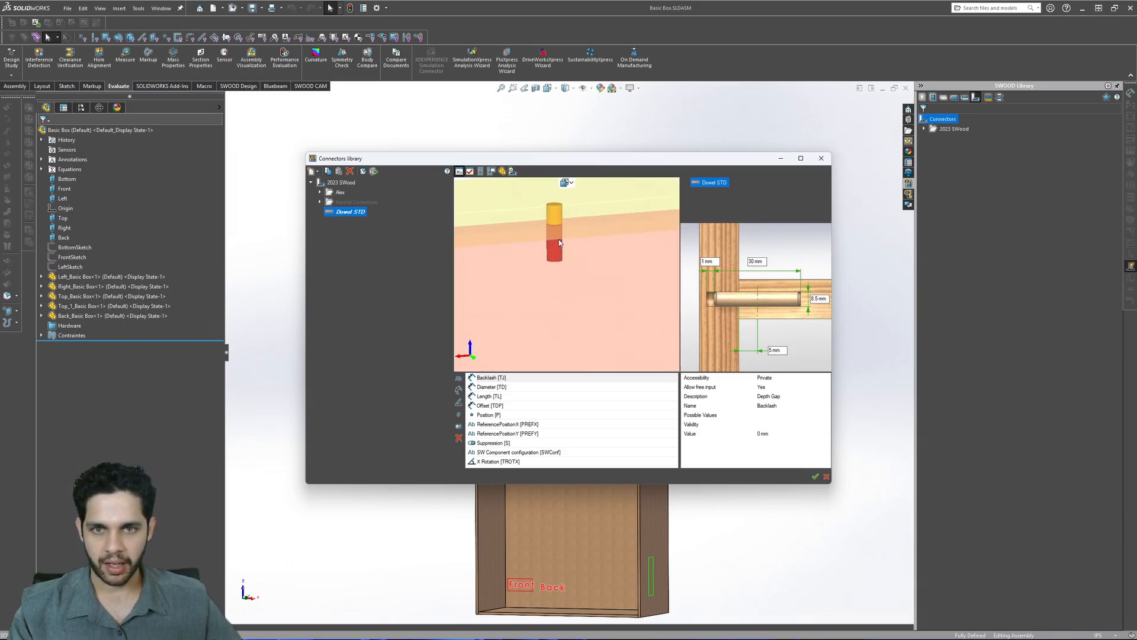
pyautogui.moveTo(559, 242); pyautogui.dragTo(565, 240, button='middle')
pyautogui.scroll(-5, 556, 234)
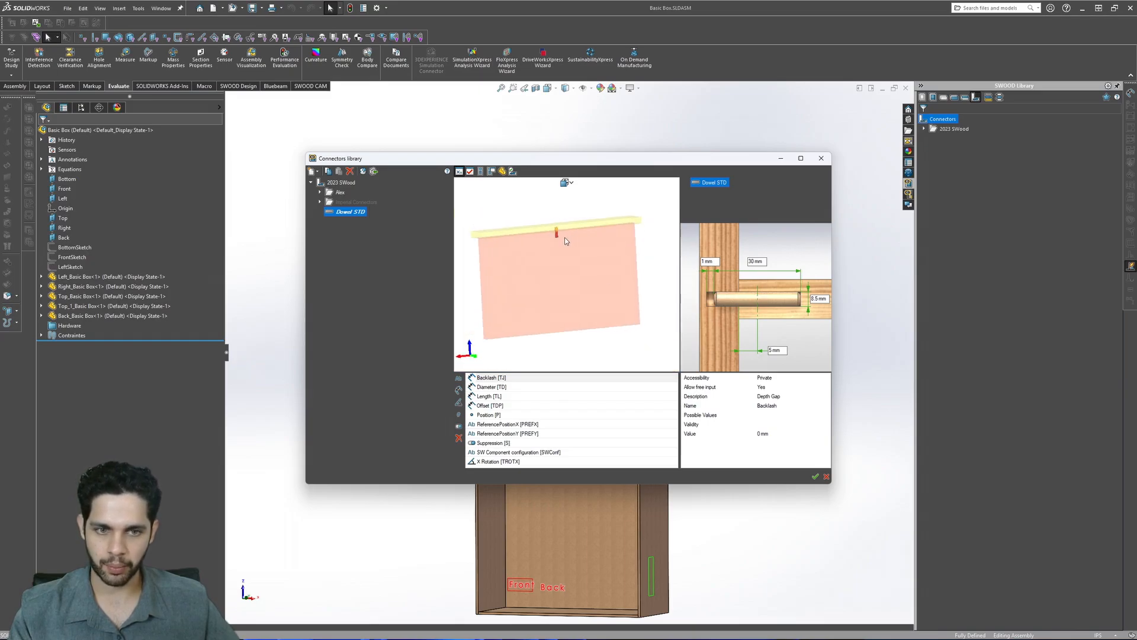
pyautogui.click(815, 478)
pyautogui.click(553, 338)
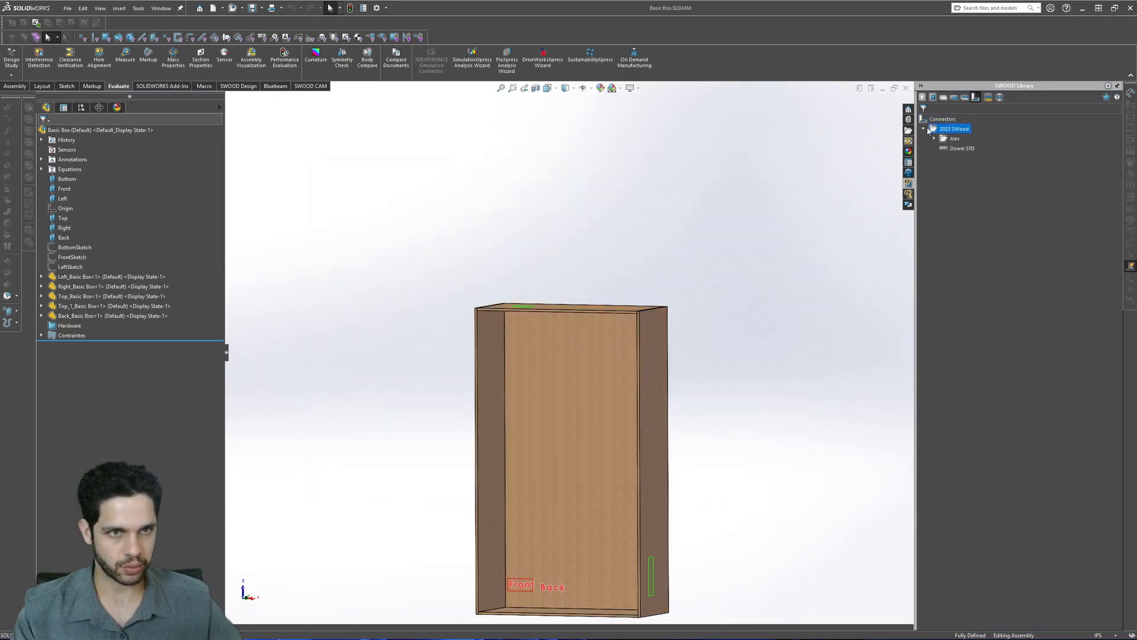
pyautogui.click(960, 148)
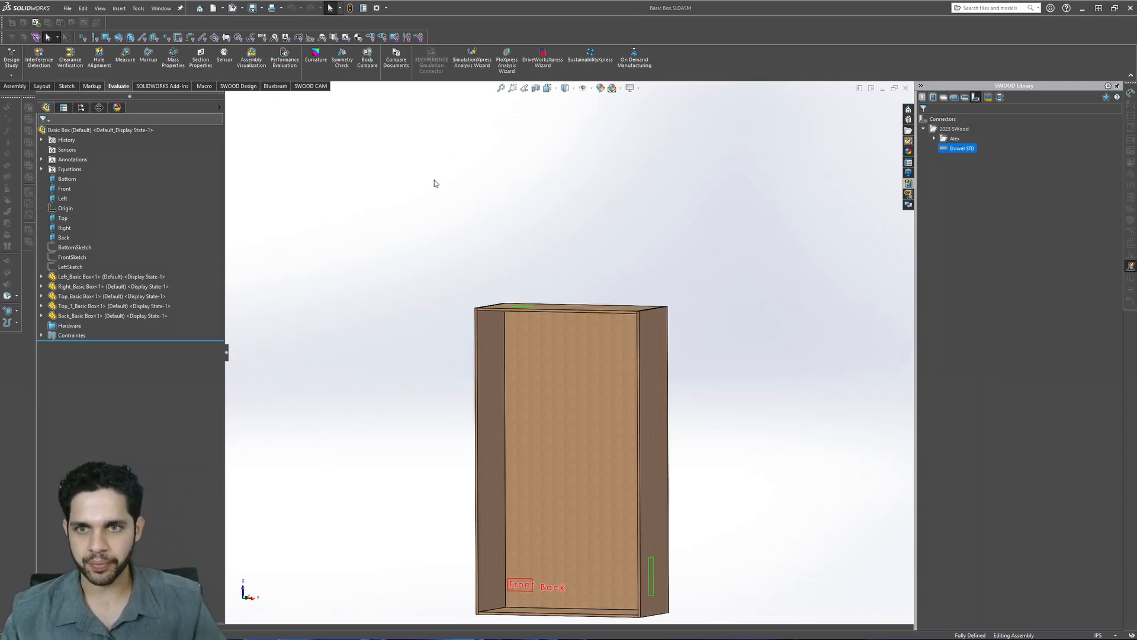
# - Create a new part document from the LL Part template with Z-up orientation
pyautogui.hotkey('ctrl', 'n')
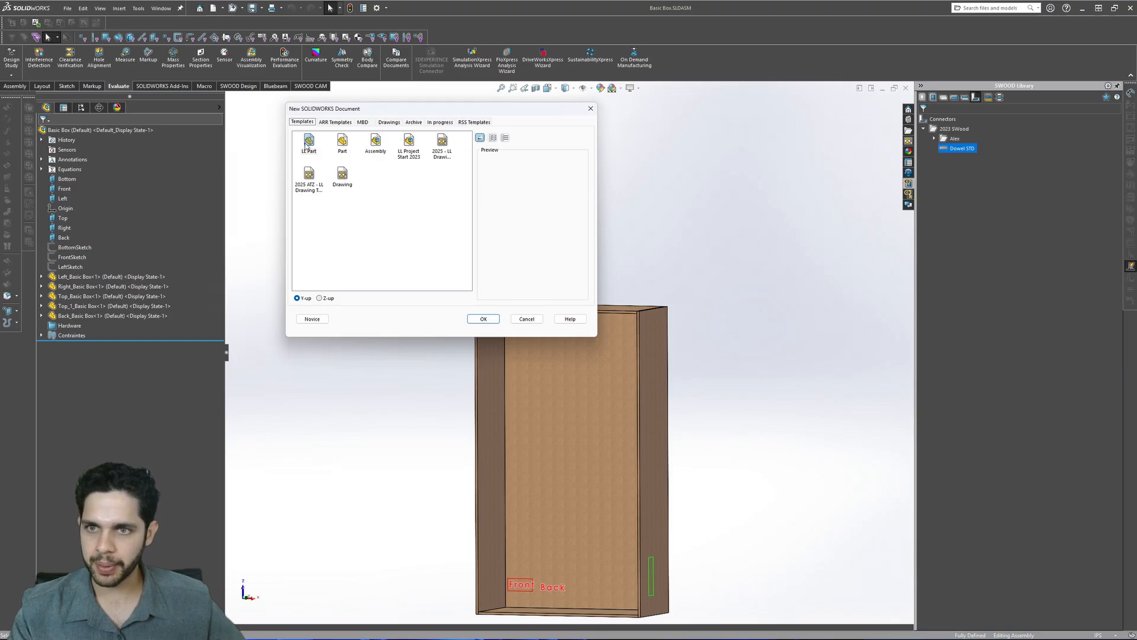
pyautogui.click(307, 144)
pyautogui.click(320, 298)
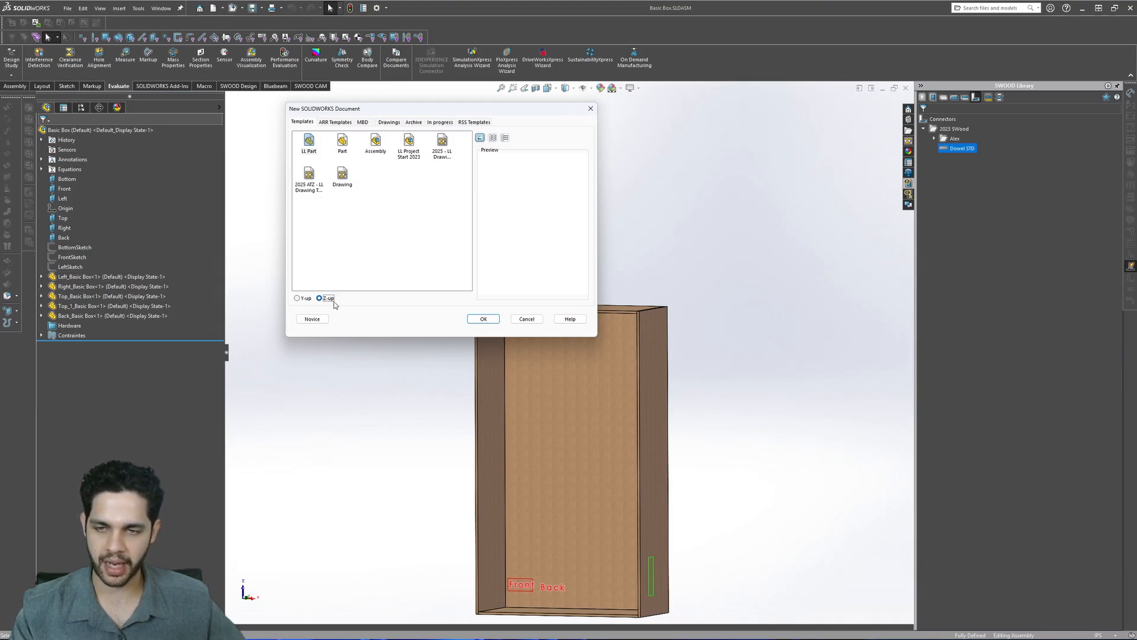
pyautogui.click(484, 319)
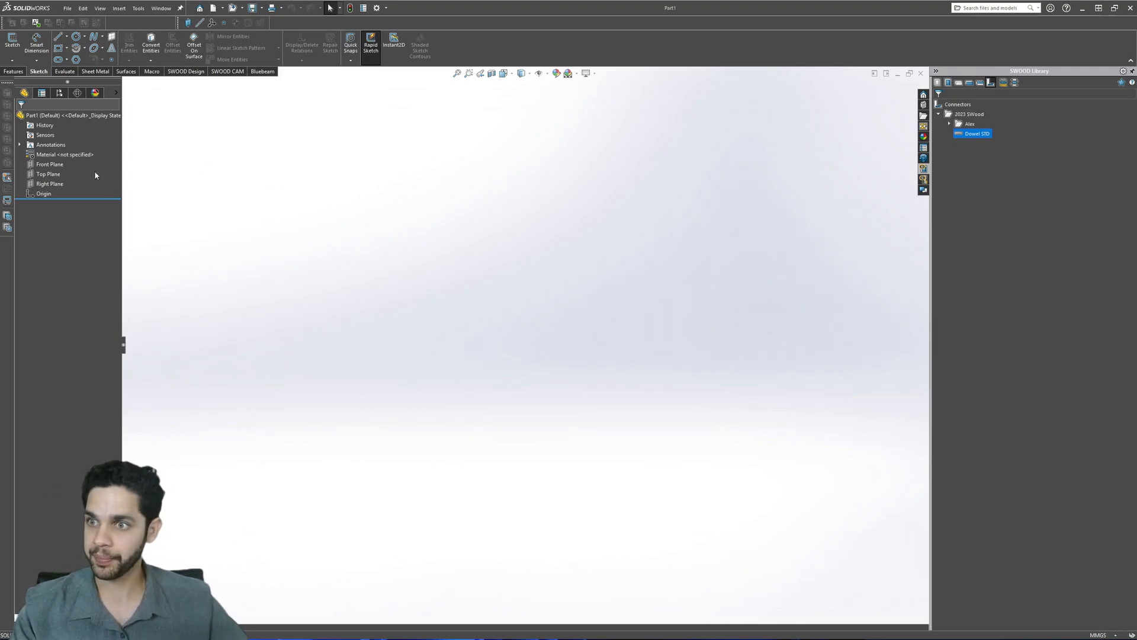
# - Sketch a circle of 8 mm diameter centred on the origin on the Top Plane
pyautogui.click(54, 176)
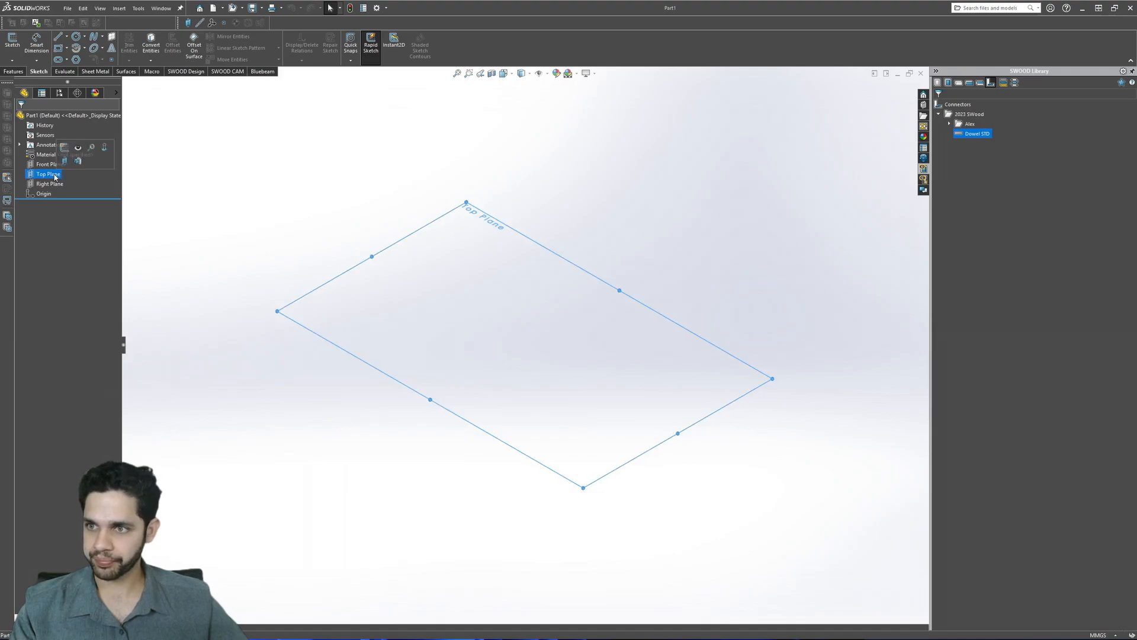
pyautogui.rightClick(53, 176)
pyautogui.click(66, 170)
pyautogui.press('c')
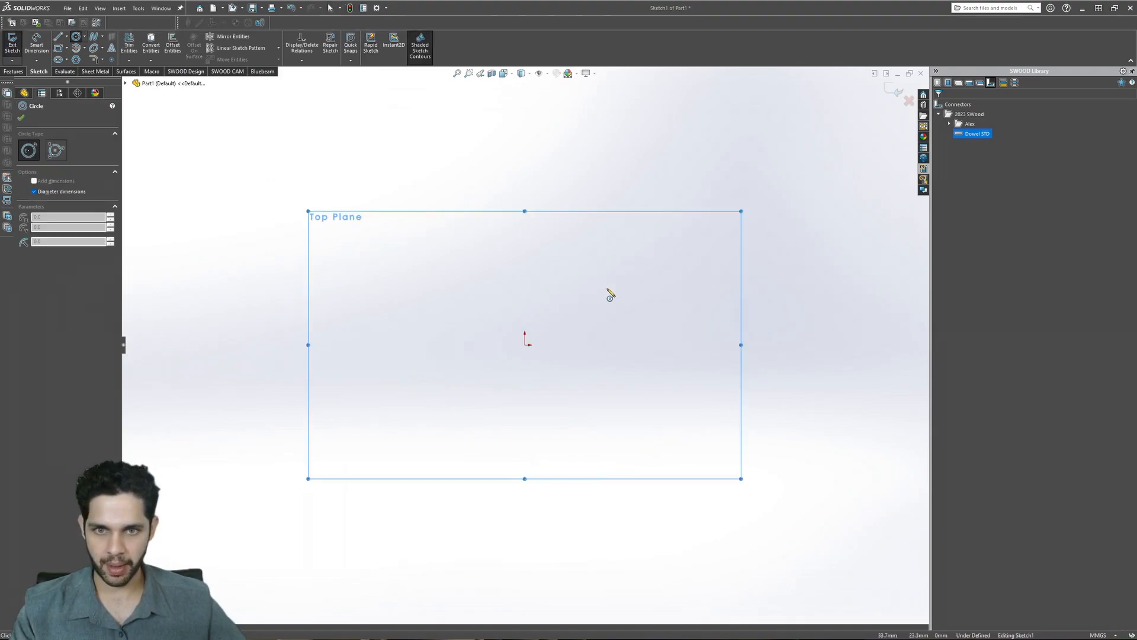
pyautogui.click(525, 345)
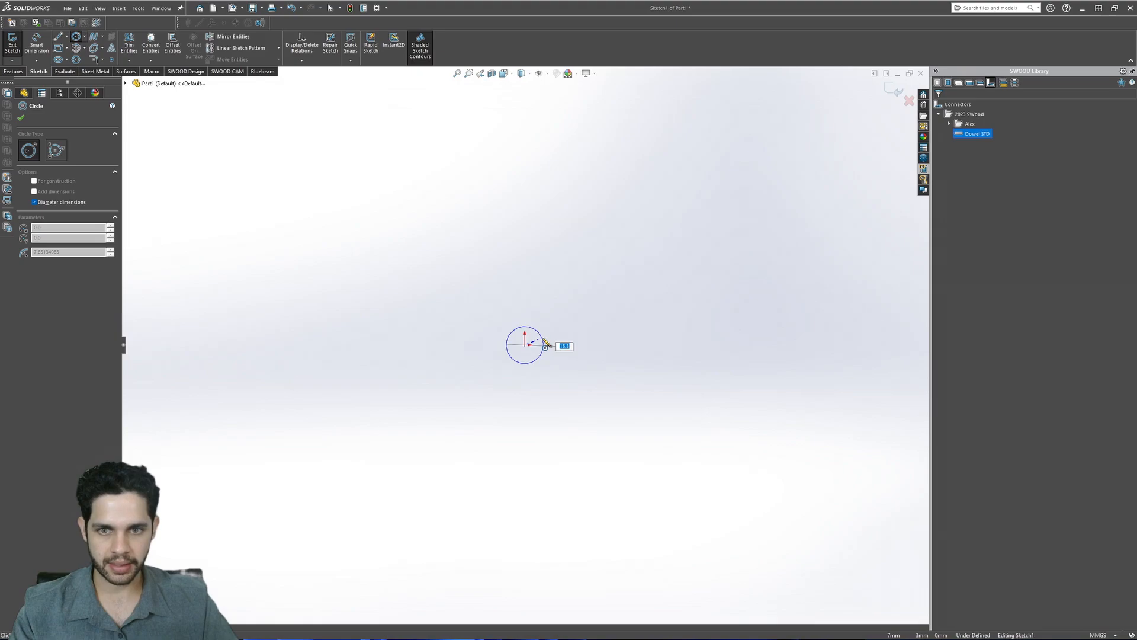
pyautogui.write('8')
pyautogui.press('Return')
pyautogui.press('Escape')
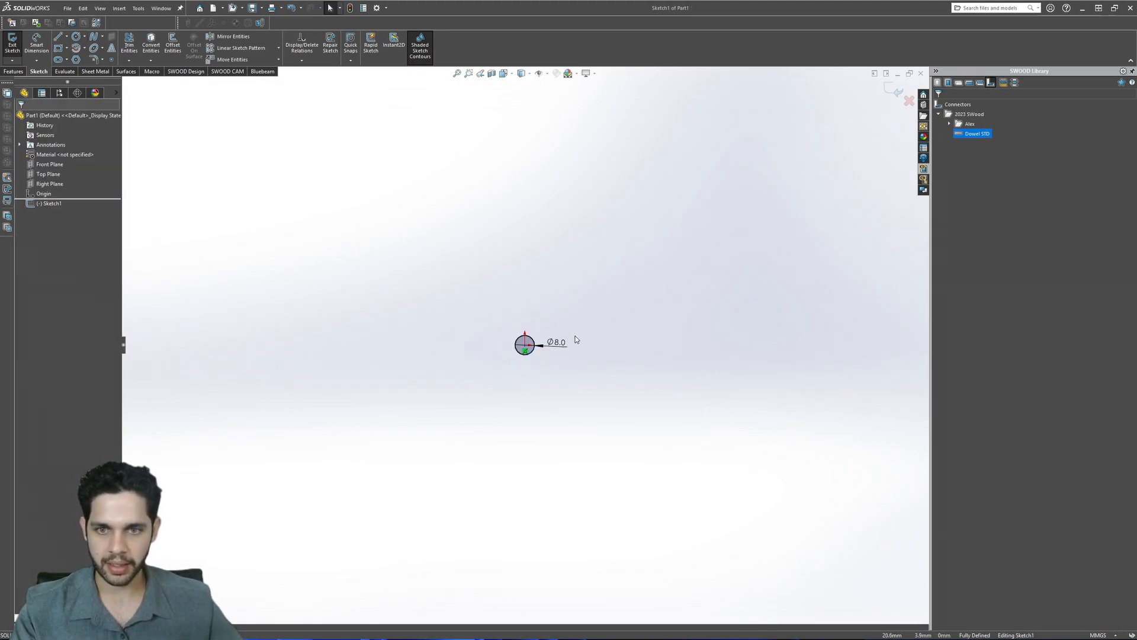
# - Extrude the circle symmetrically about the sketch plane with the Mid Plane option, to a total length of 30 mm
pyautogui.rightClick(568, 310)
pyautogui.click(565, 383)
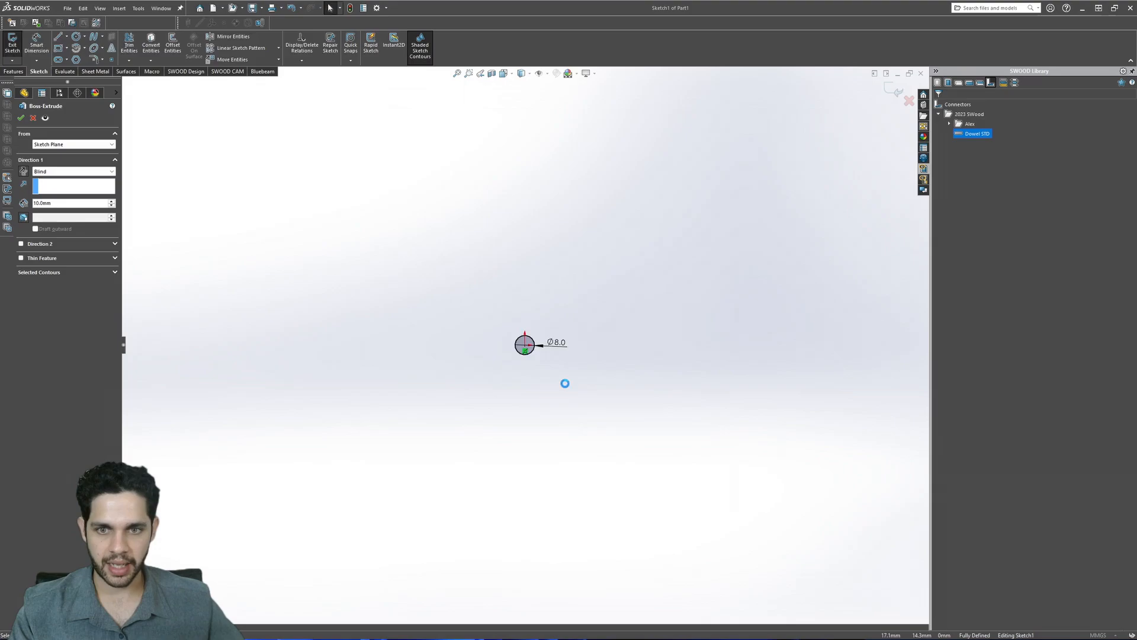
pyautogui.rightClick(596, 213)
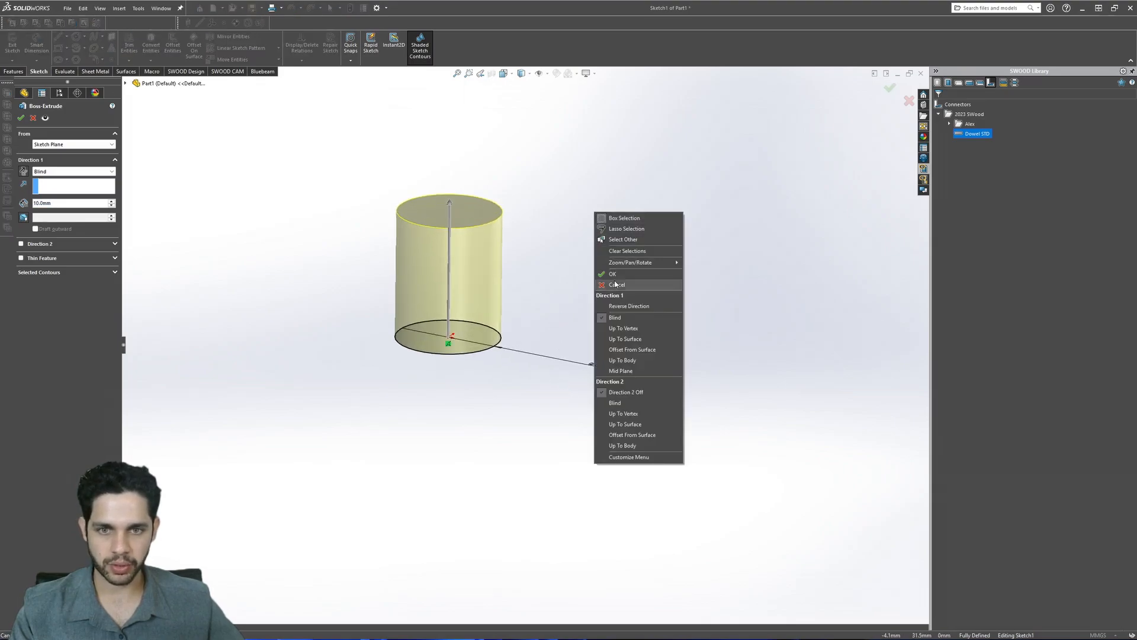
pyautogui.click(636, 375)
pyautogui.moveTo(449, 262); pyautogui.dragTo(452, 134)
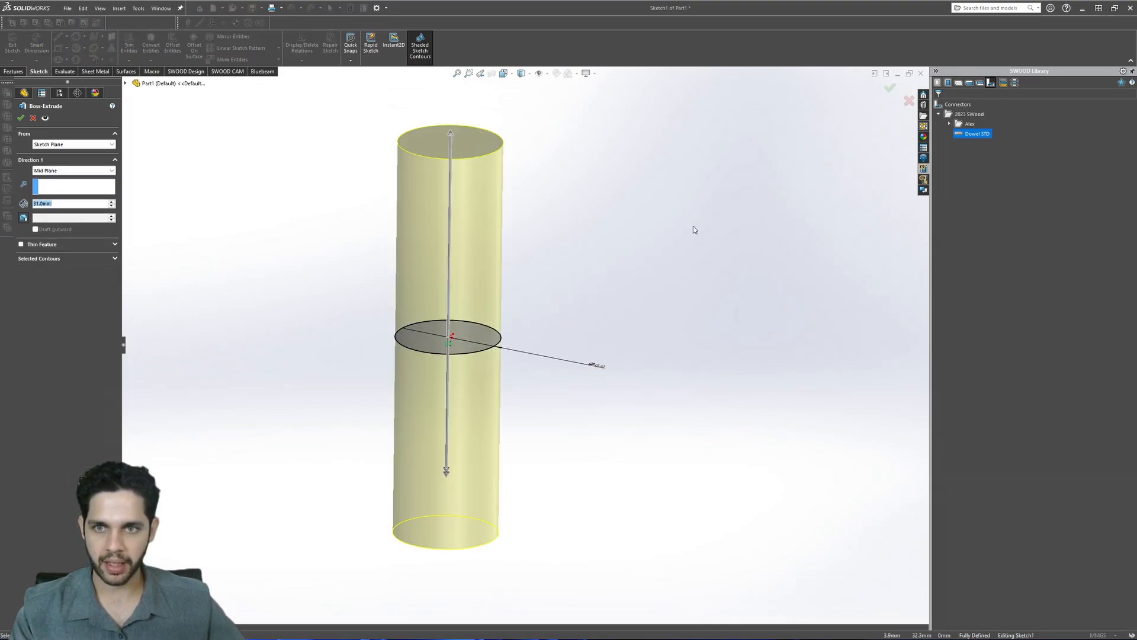
pyautogui.rightClick(704, 233)
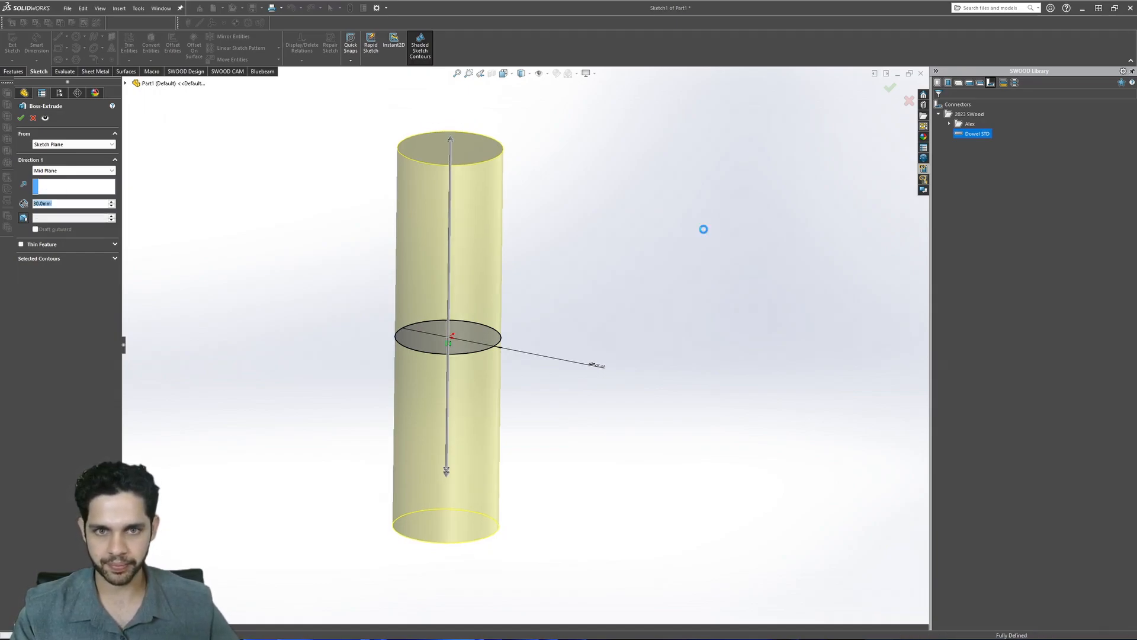
# - Start a Chamfer on the cylinder's upper end face with a distance of 1 mm
pyautogui.moveTo(604, 162); pyautogui.dragTo(603, 216, button='middle')
pyautogui.scroll(1, 603, 216)
pyautogui.click(602, 216)
pyautogui.scroll(-3, 491, 270)
pyautogui.moveTo(492, 270); pyautogui.dragTo(485, 221, button='middle')
pyautogui.scroll(-3, 485, 221)
pyautogui.moveTo(542, 328); pyautogui.dragTo(577, 314, button='middle')
pyautogui.press('s')
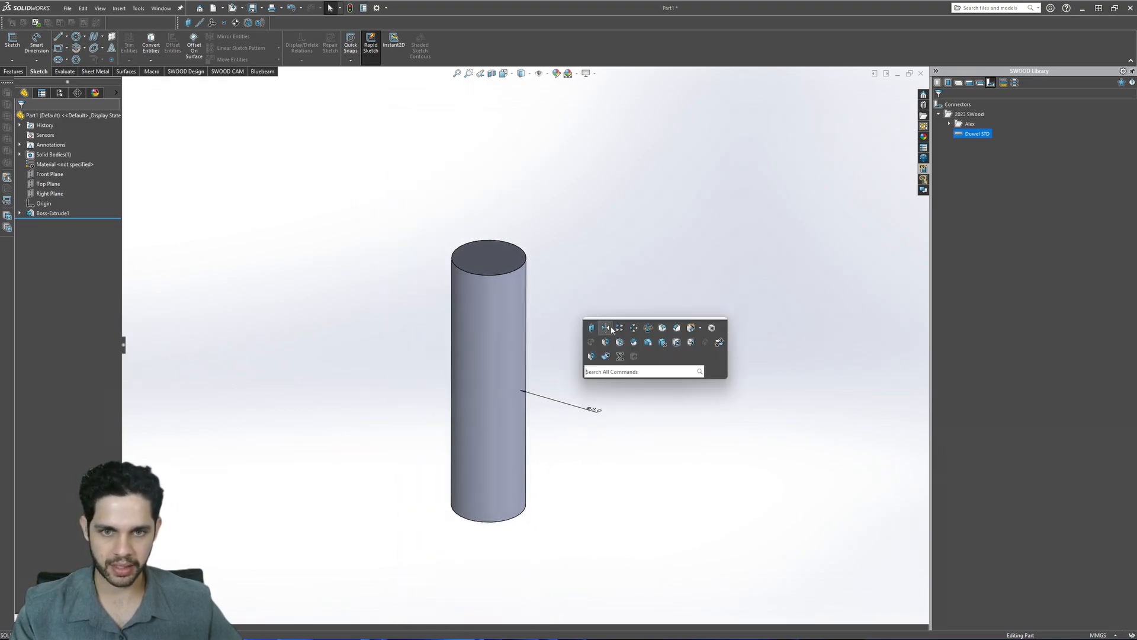
pyautogui.click(669, 332)
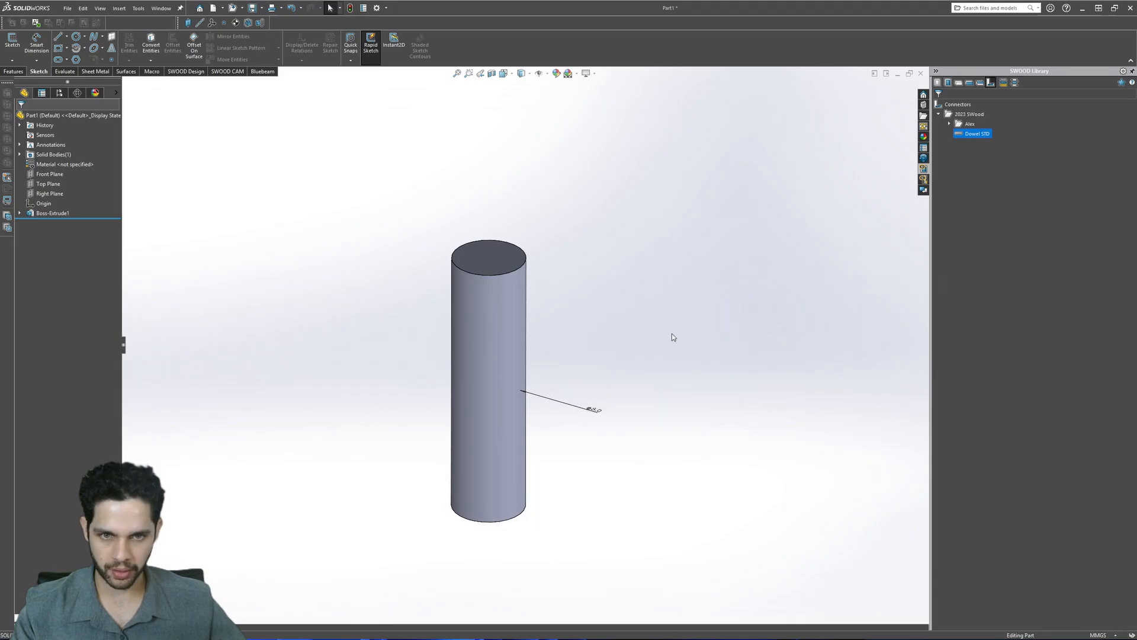
pyautogui.click(508, 267)
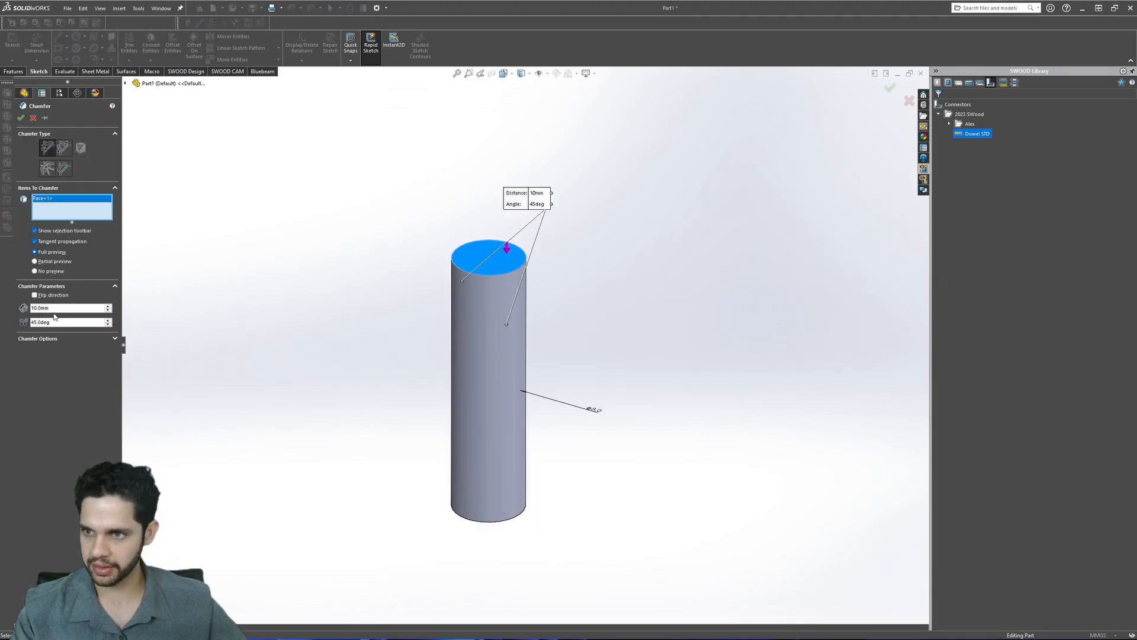
pyautogui.write('1')
pyautogui.press('Return')
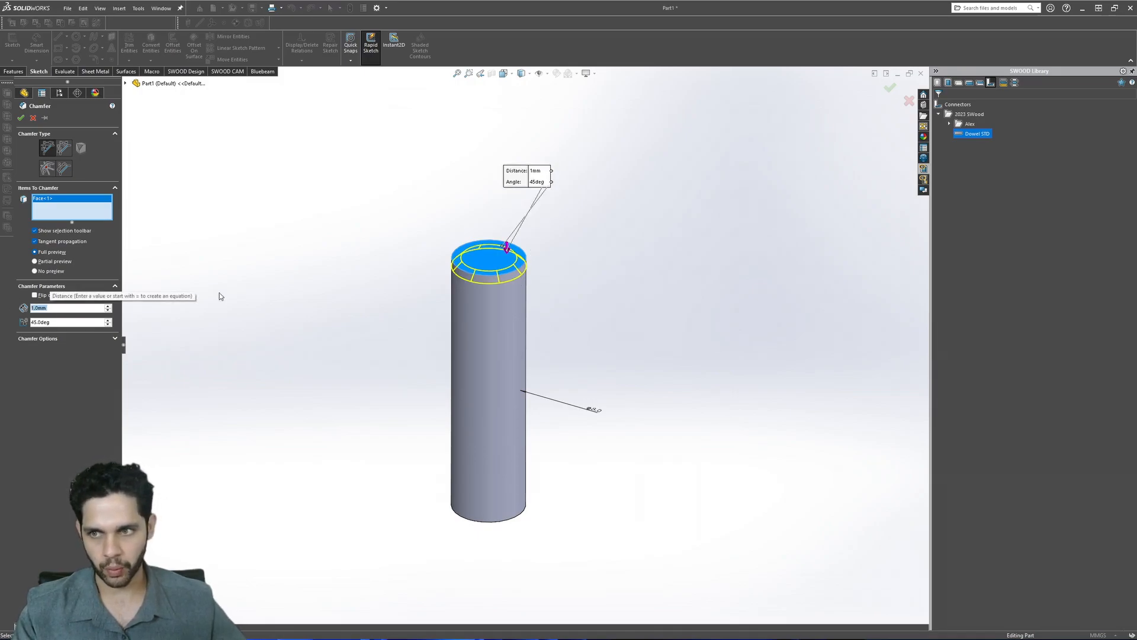
# - Add the cylinder's lower end face to the same chamfer and complete the feature
pyautogui.moveTo(558, 359); pyautogui.dragTo(590, 398, button='middle')
pyautogui.click(493, 519)
pyautogui.press('Return')
pyautogui.scroll(2, 595, 311)
pyautogui.scroll(-2, 553, 322)
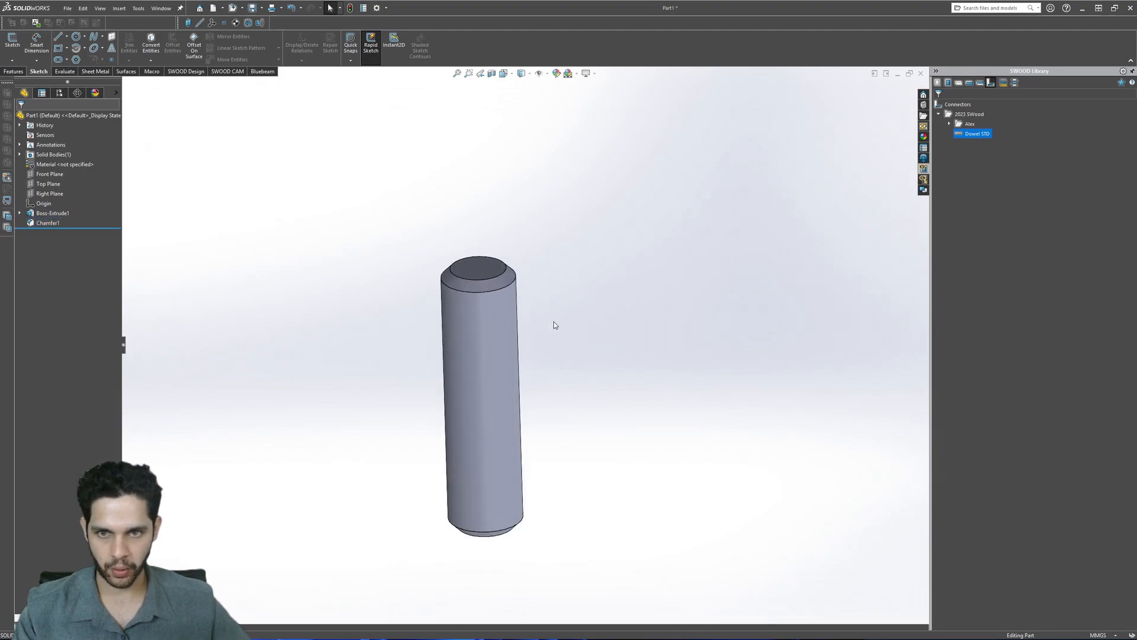
pyautogui.scroll(2, 545, 307)
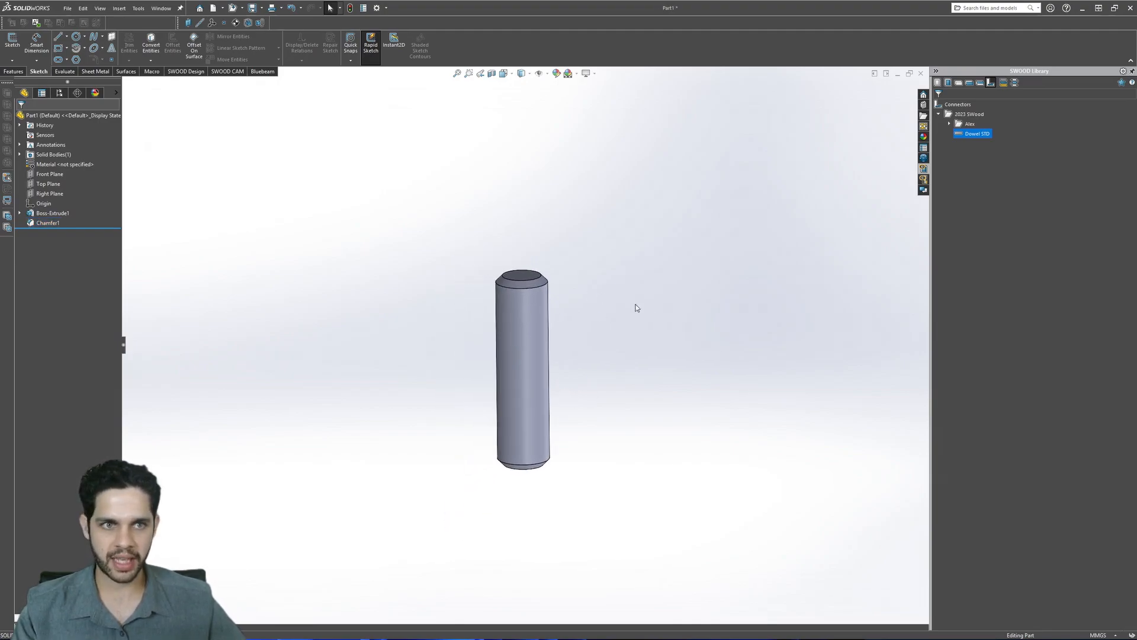
pyautogui.click(923, 136)
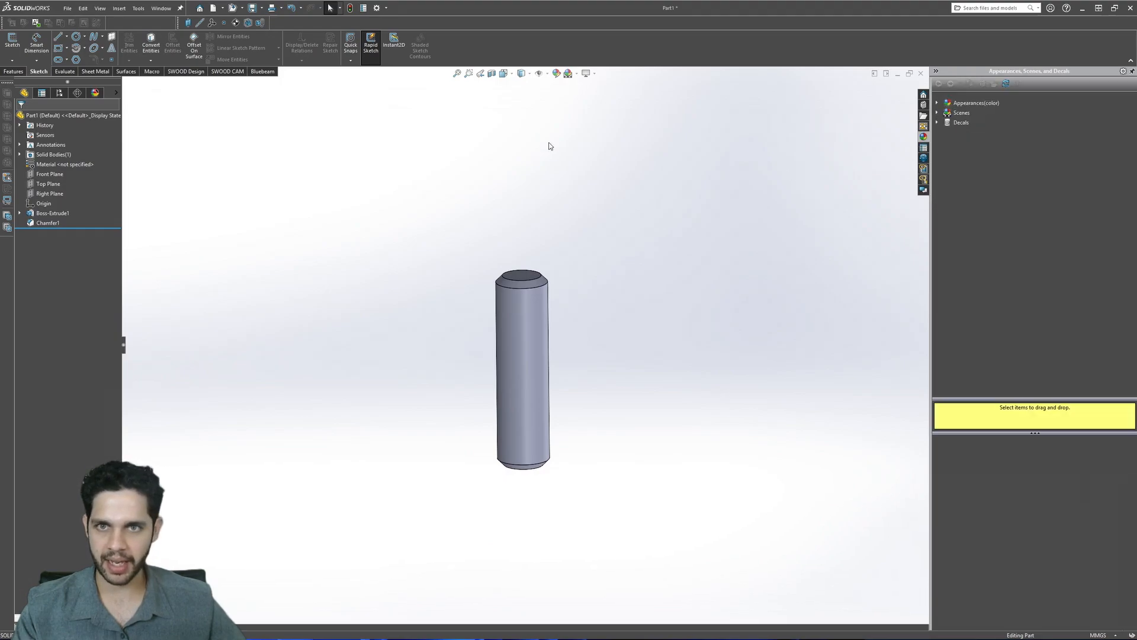
pyautogui.click(95, 92)
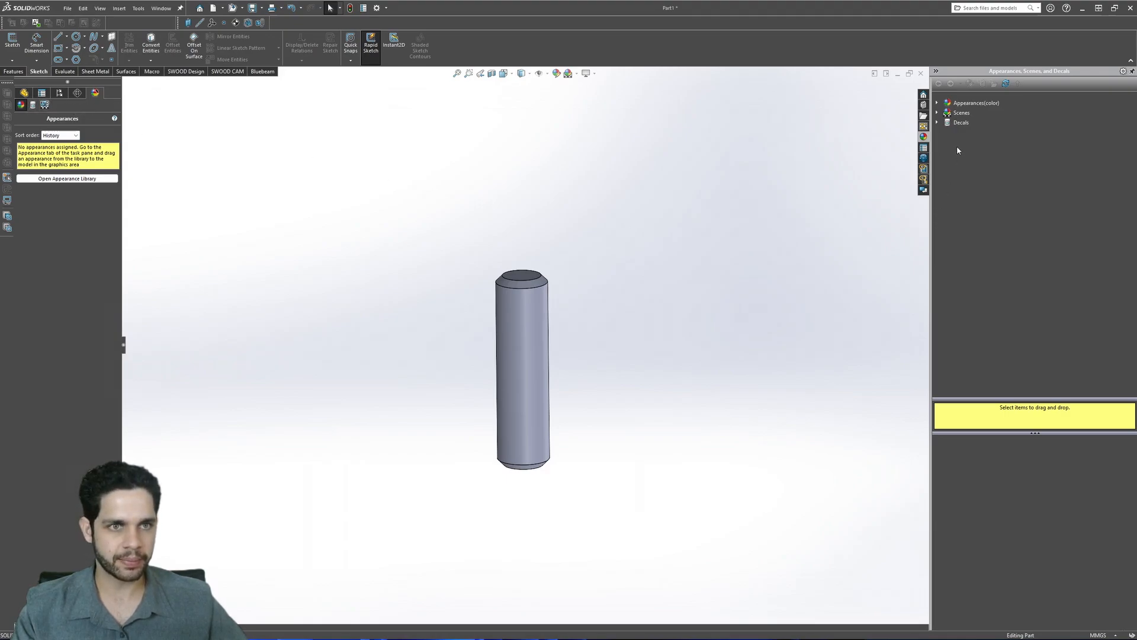
pyautogui.click(938, 103)
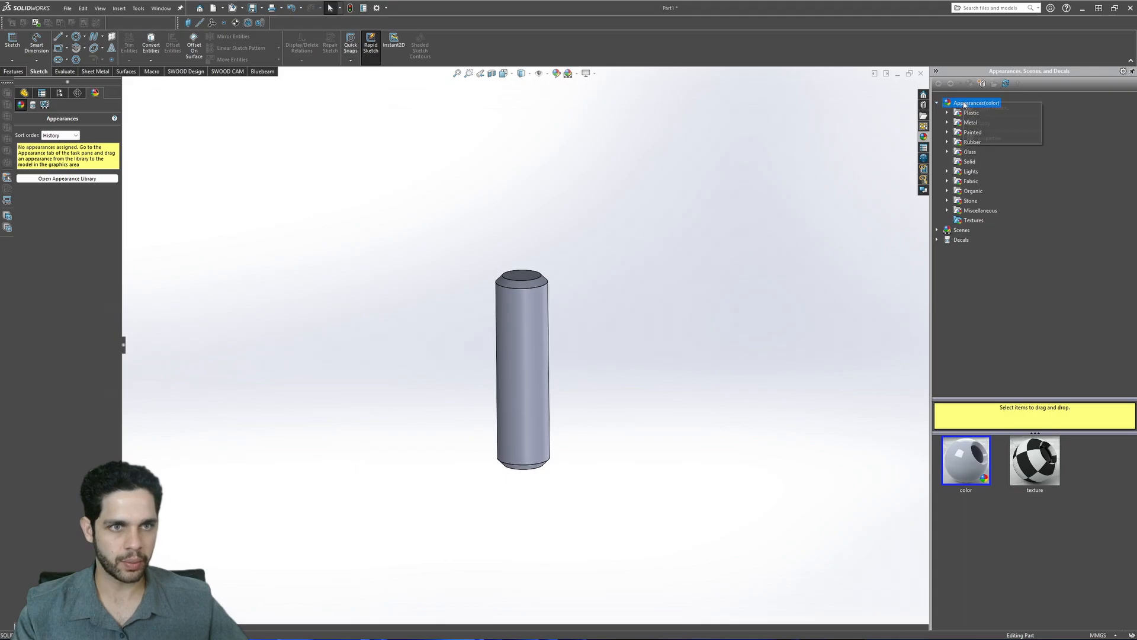
pyautogui.click(24, 93)
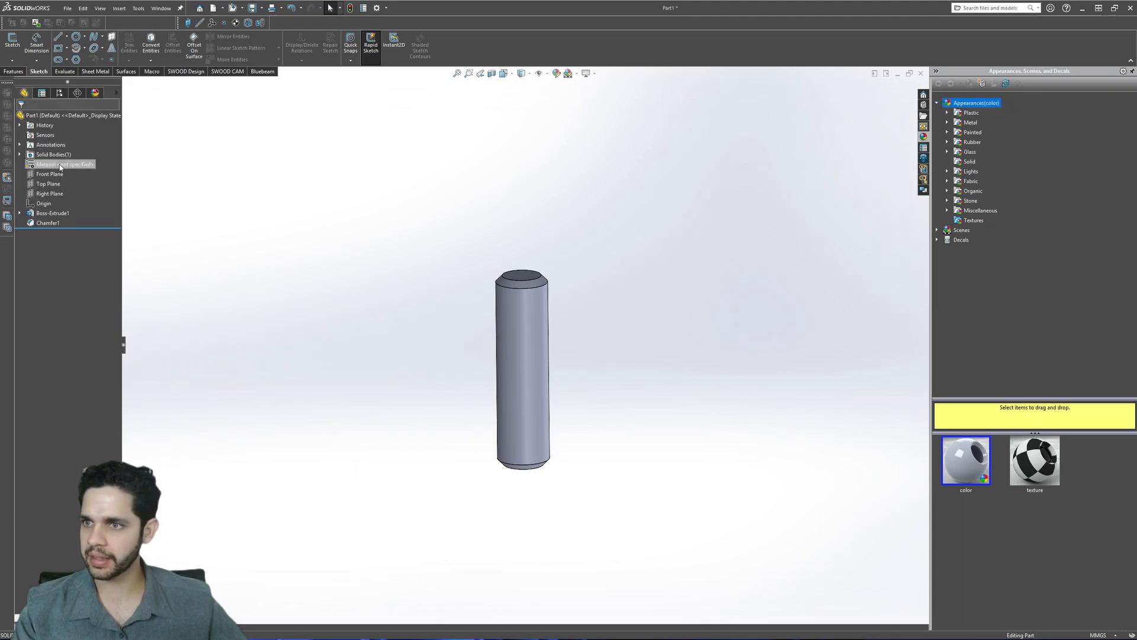
# - Apply the 4x4 Pine material from the SWood material library to the dowel part
pyautogui.rightClick(63, 167)
pyautogui.click(86, 175)
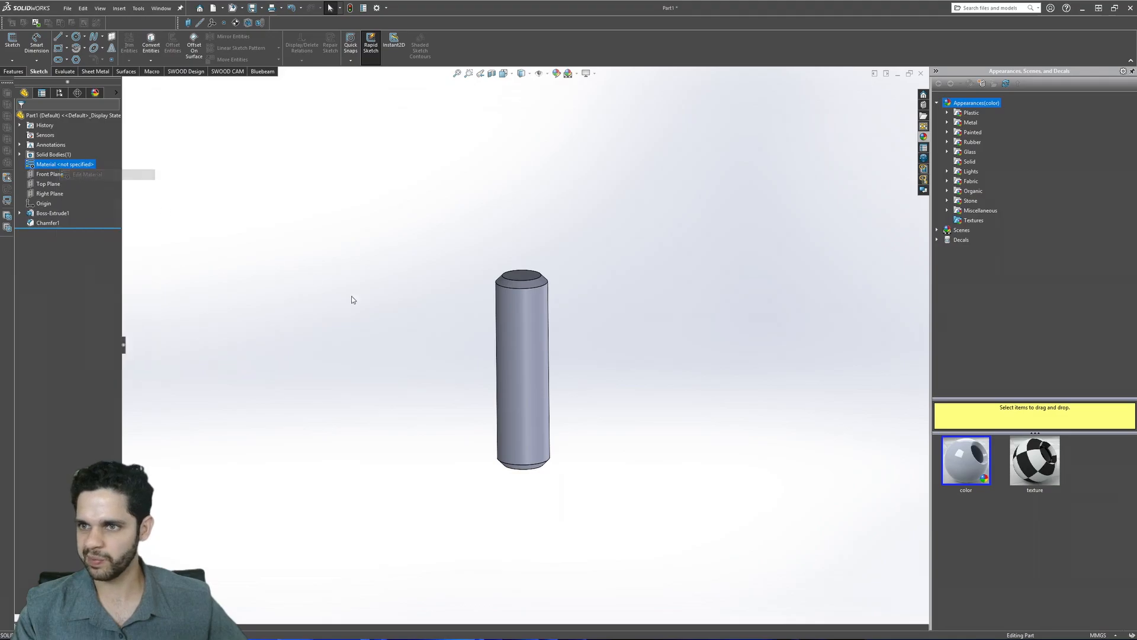
pyautogui.scroll(-10, 479, 359)
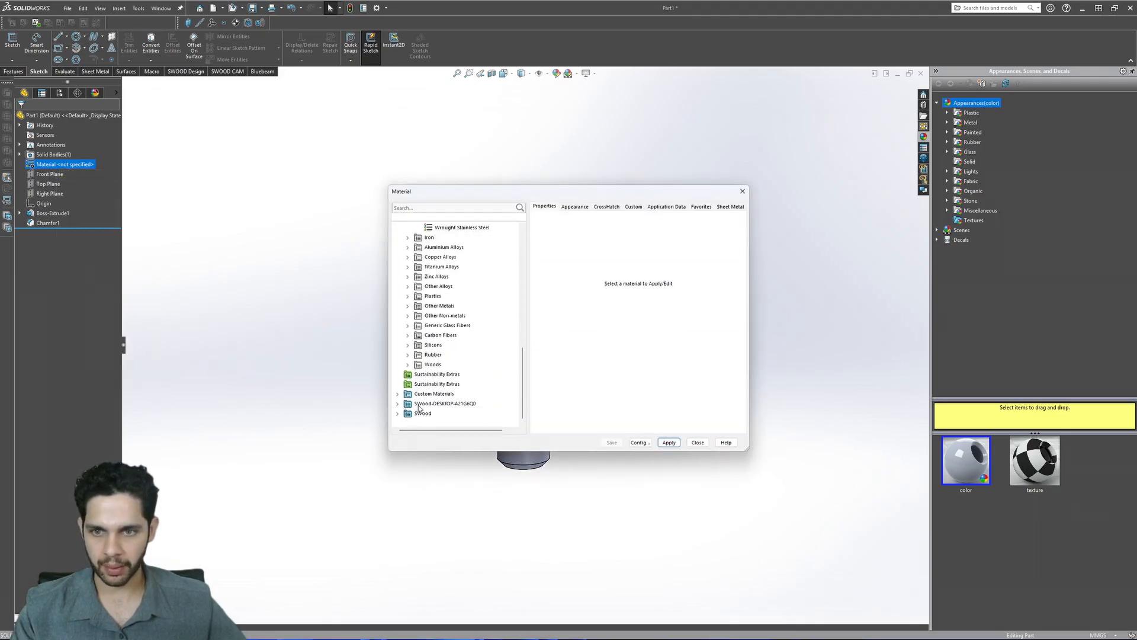
pyautogui.click(397, 413)
pyautogui.scroll(-6, 485, 378)
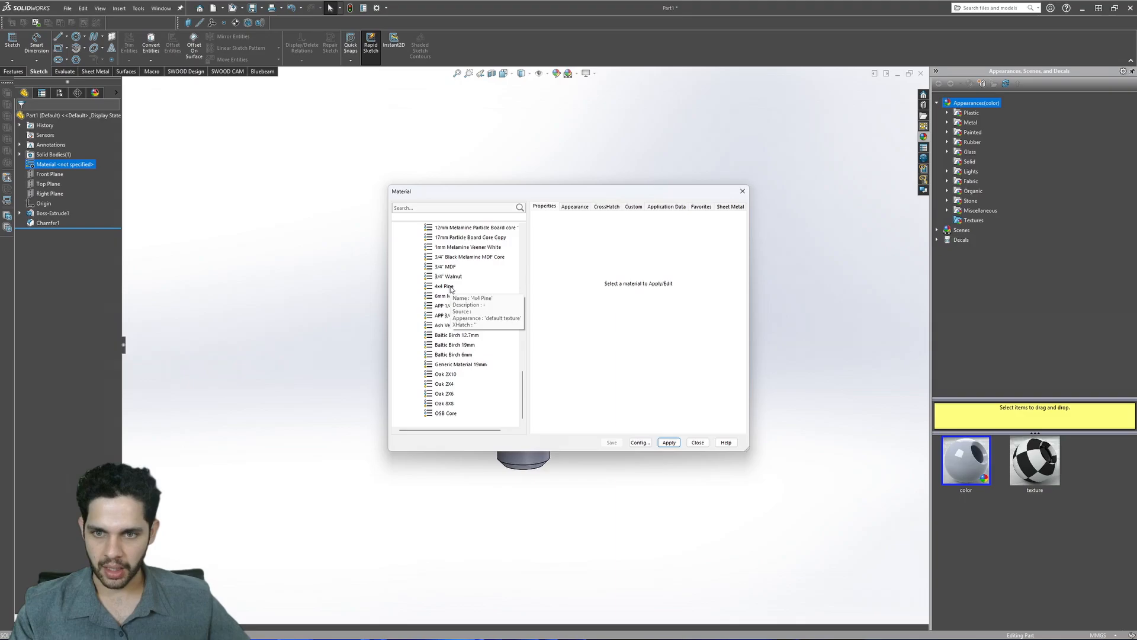
pyautogui.click(445, 287)
pyautogui.click(669, 442)
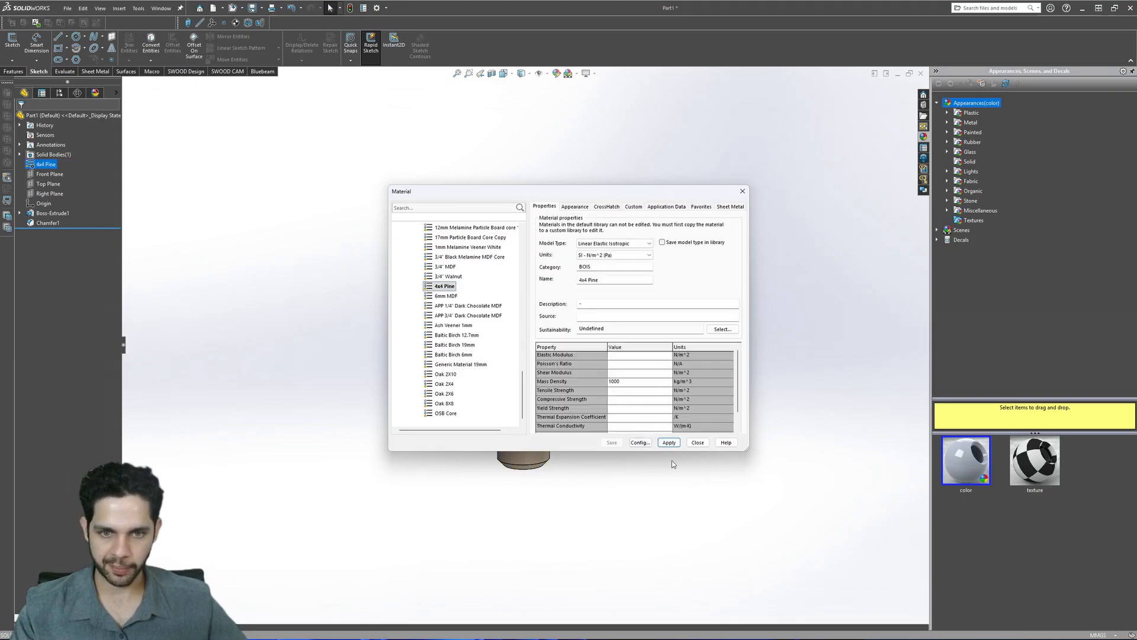
pyautogui.click(698, 442)
pyautogui.moveTo(524, 331)
pyautogui.mouseDown(button='middle')
pyautogui.moveTo(546, 406)
pyautogui.moveTo(548, 338)
pyautogui.moveTo(500, 297)
pyautogui.moveTo(518, 313)
pyautogui.mouseUp(button='middle')
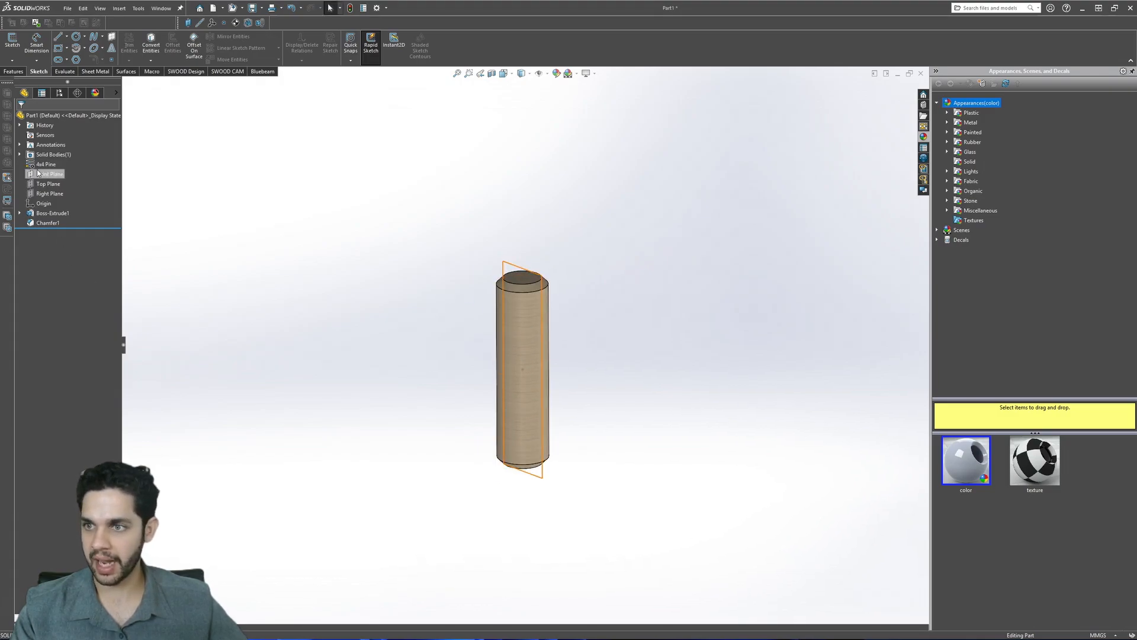
pyautogui.moveTo(606, 323); pyautogui.dragTo(489, 265, button='middle')
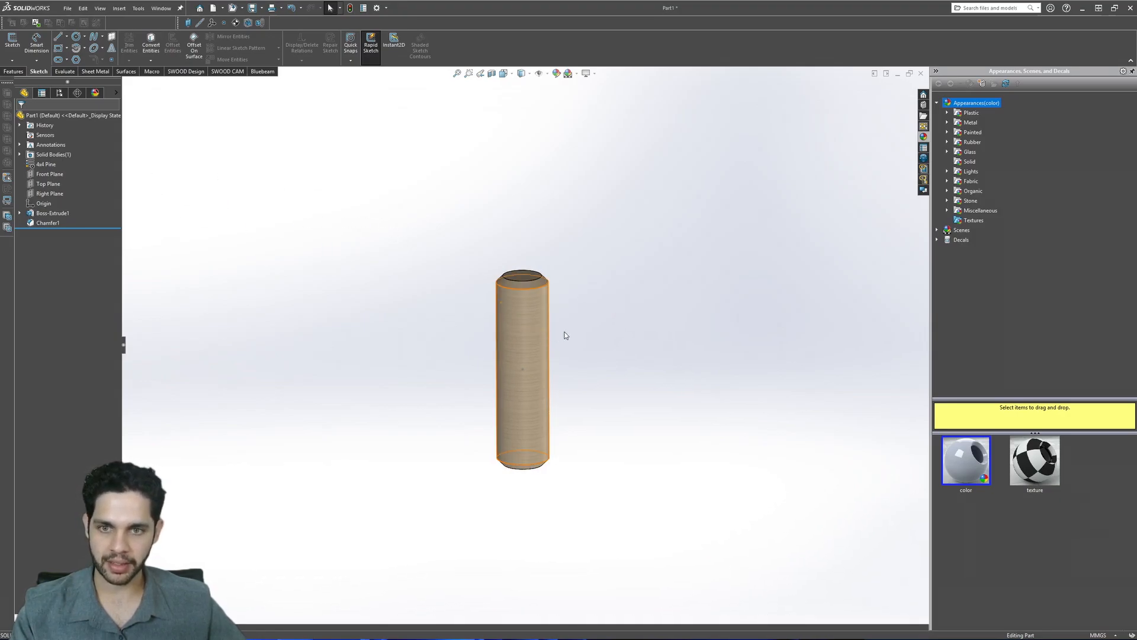
# - Start saving the part and browse to the Dowels folder under SWA SWOODData, SWOODDesign, Hardwares
pyautogui.hotkey('ctrl', 's')
pyautogui.scroll(-1, 492, 375)
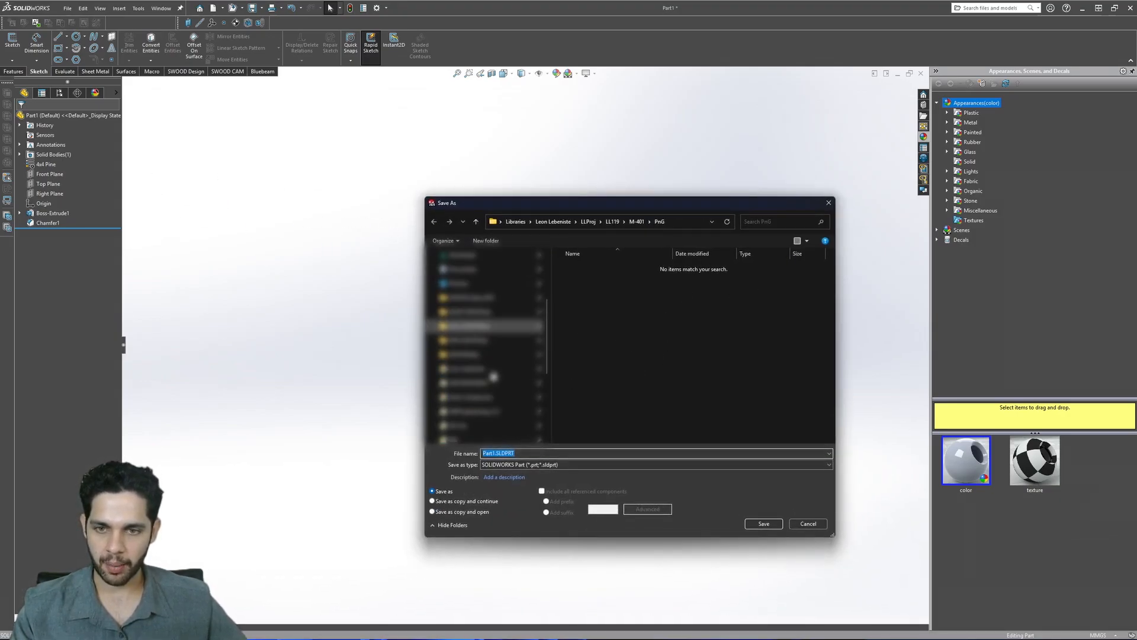
pyautogui.click(500, 385)
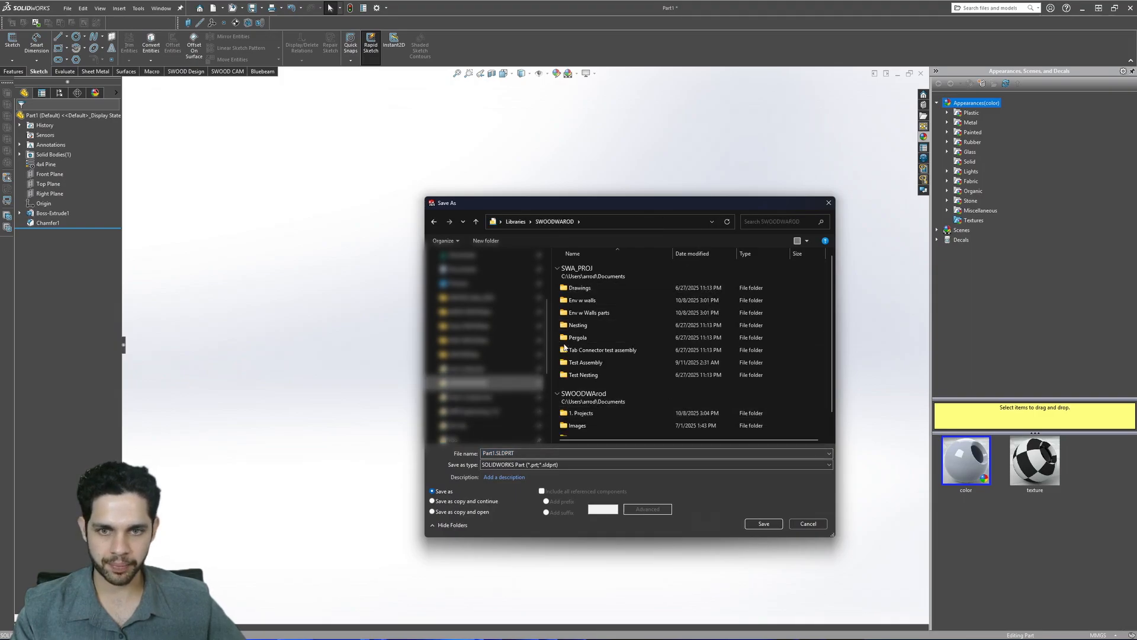
pyautogui.scroll(-1, 652, 379)
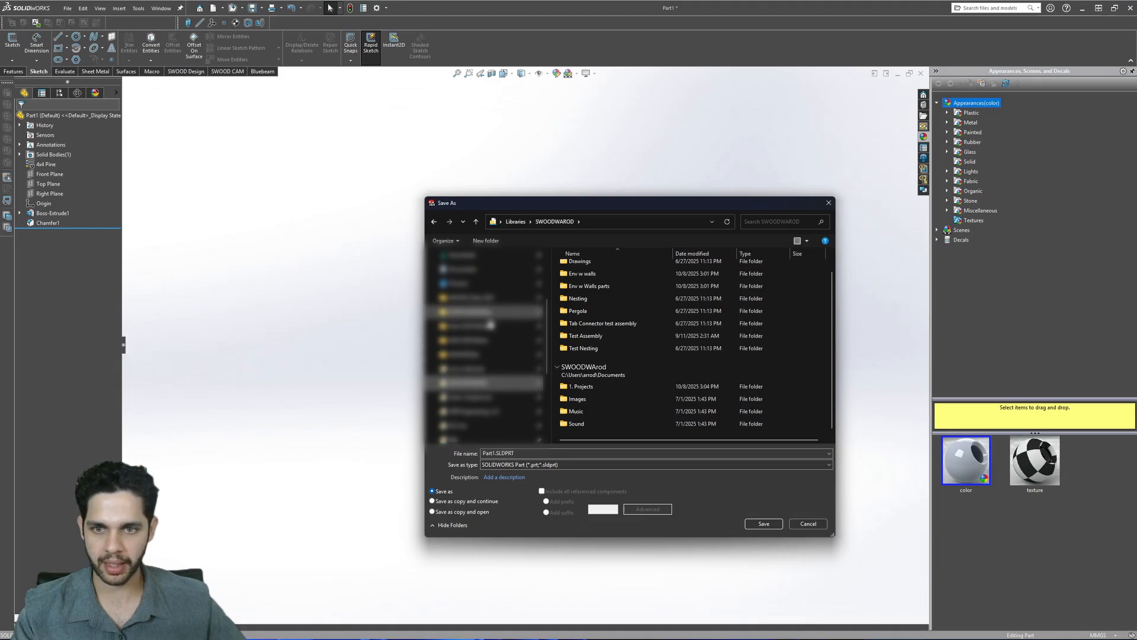
pyautogui.click(487, 297)
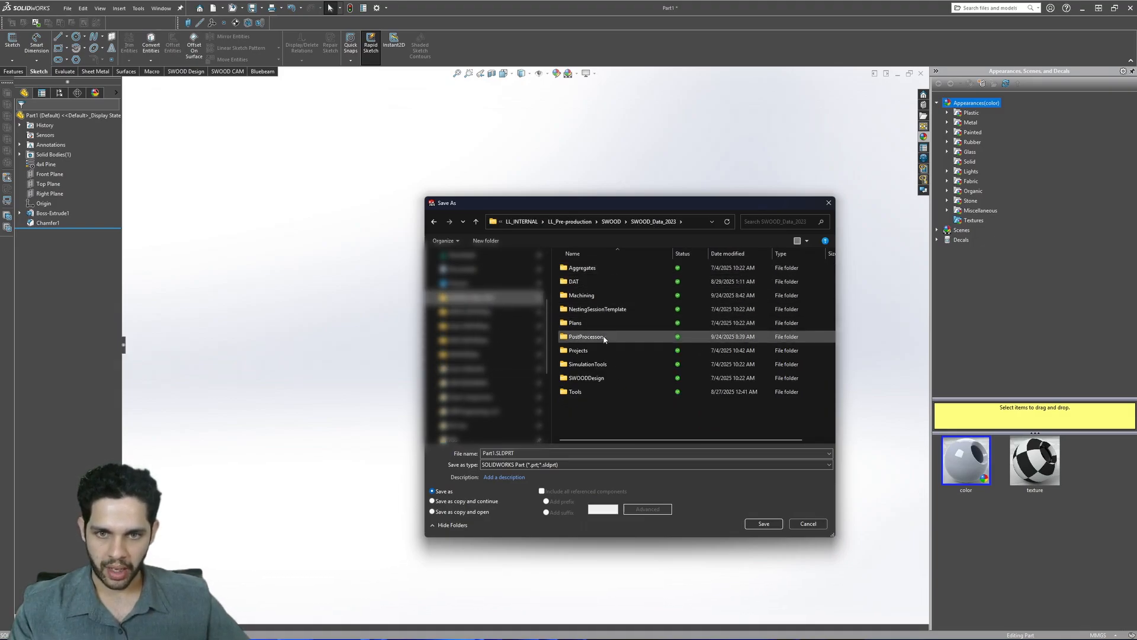
pyautogui.doubleClick(604, 377)
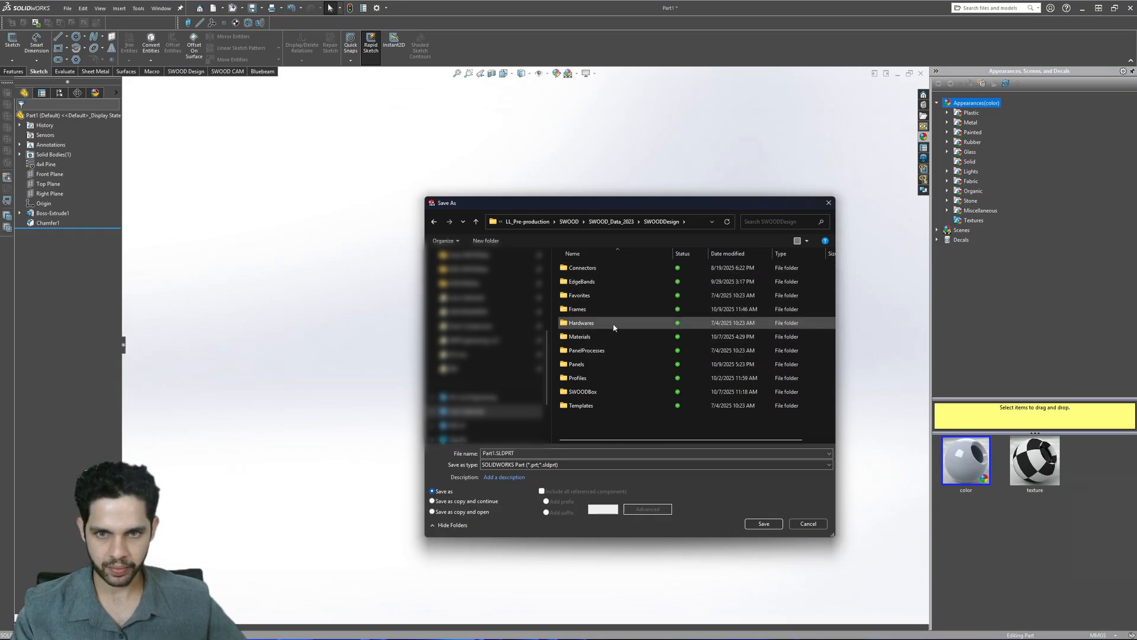
pyautogui.doubleClick(616, 322)
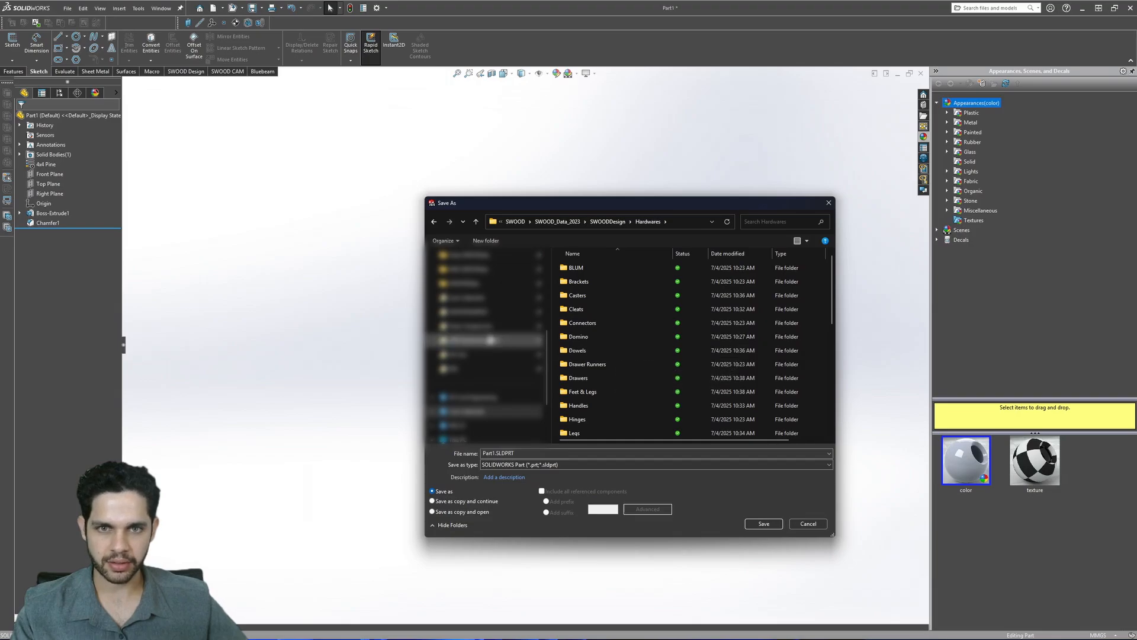
pyautogui.scroll(5, 492, 350)
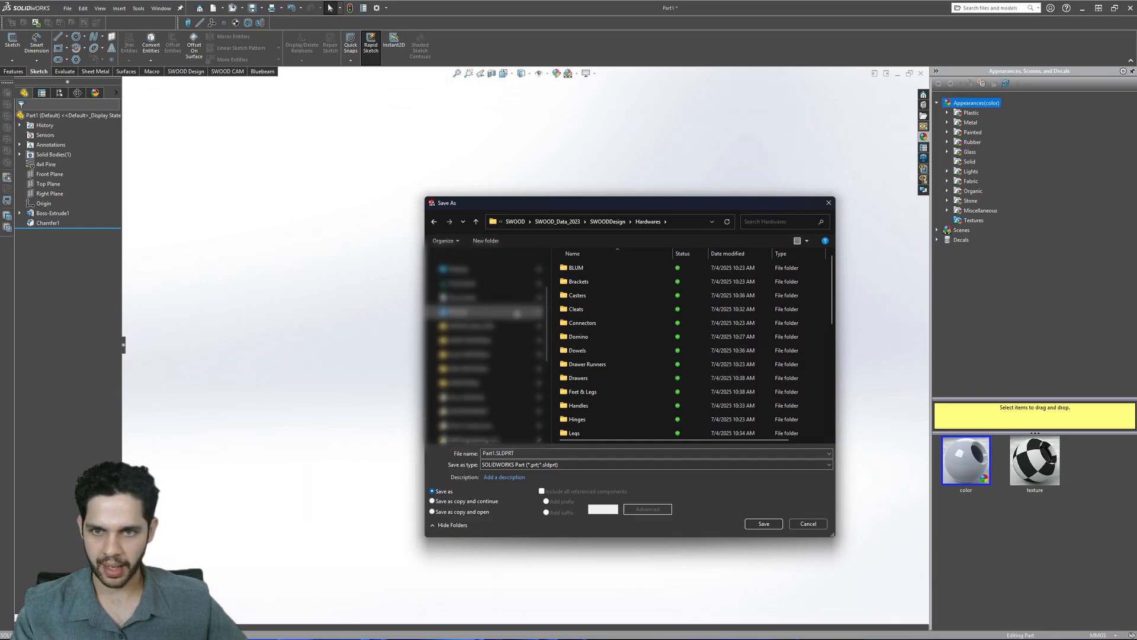
pyautogui.click(496, 368)
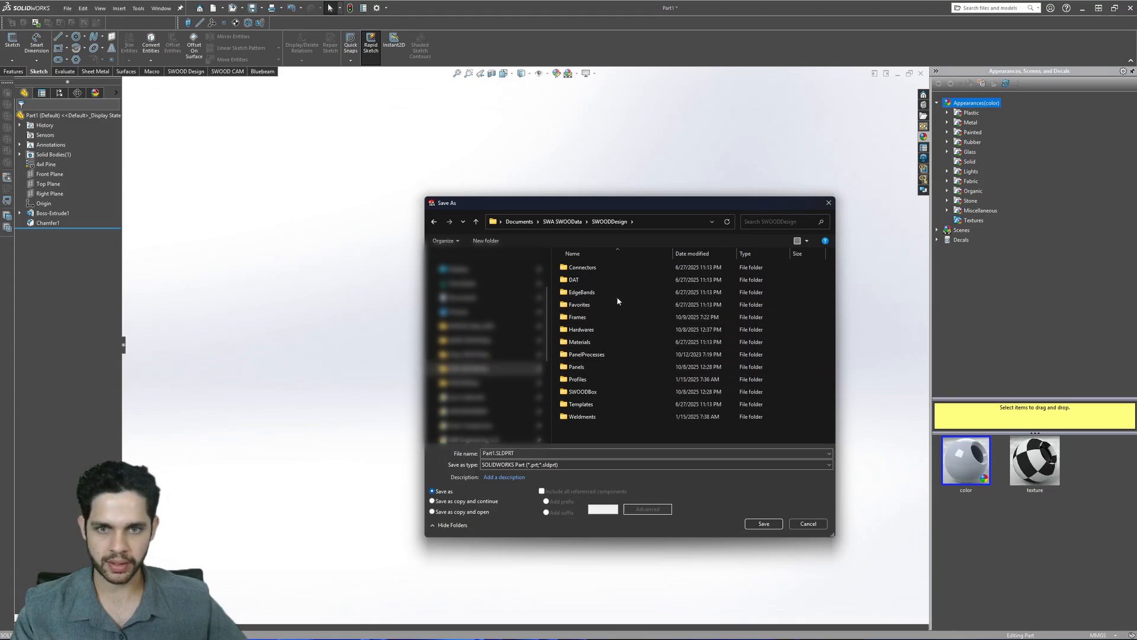
pyautogui.doubleClick(601, 330)
pyautogui.doubleClick(593, 269)
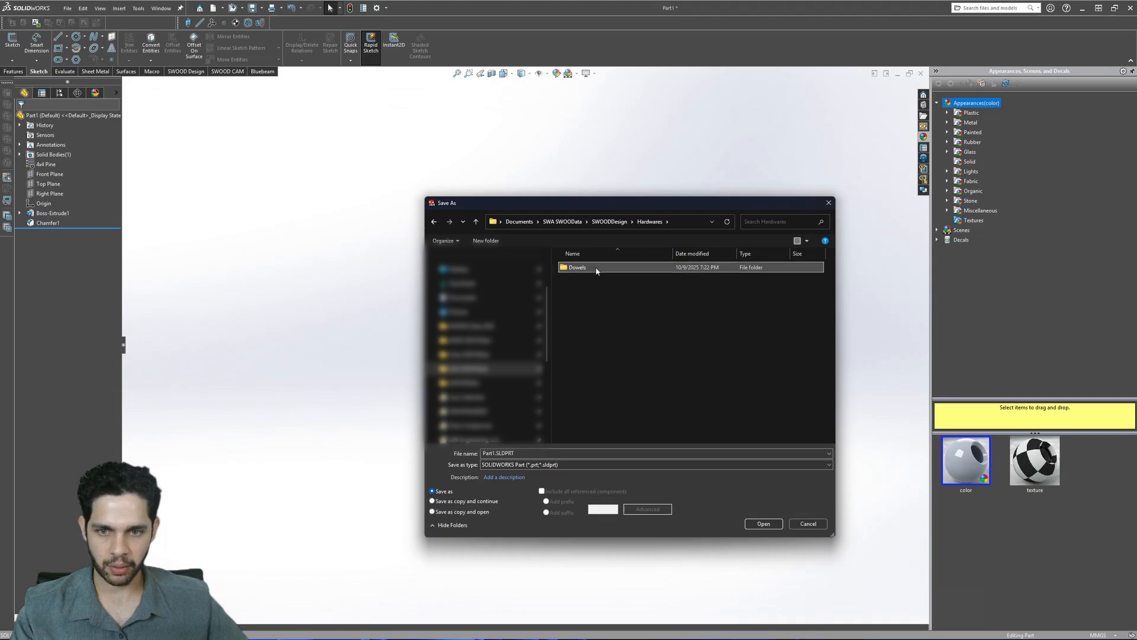
# - Save the part under the file name Dowell 8mm_30mm
pyautogui.write('Dowell 8mm')
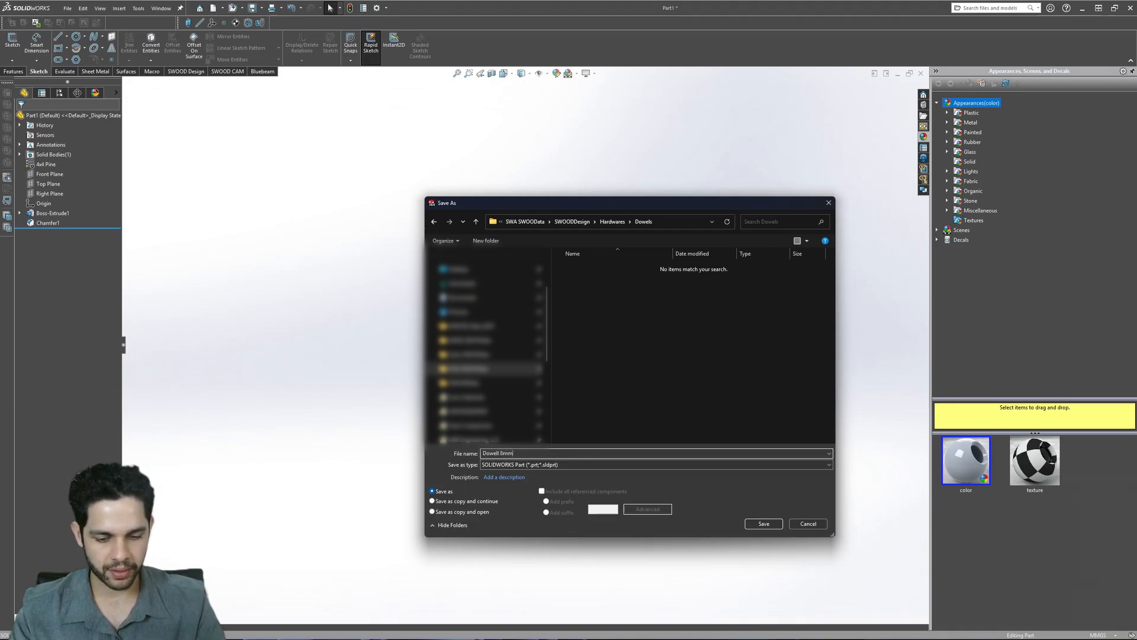
pyautogui.write('_3')
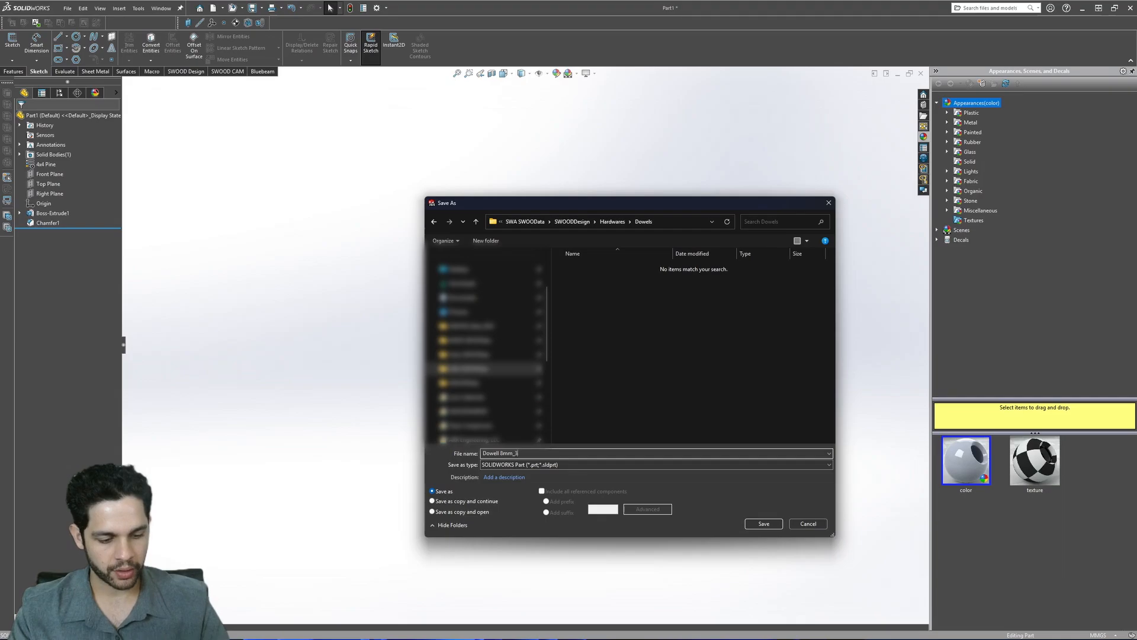
pyautogui.write('0mm')
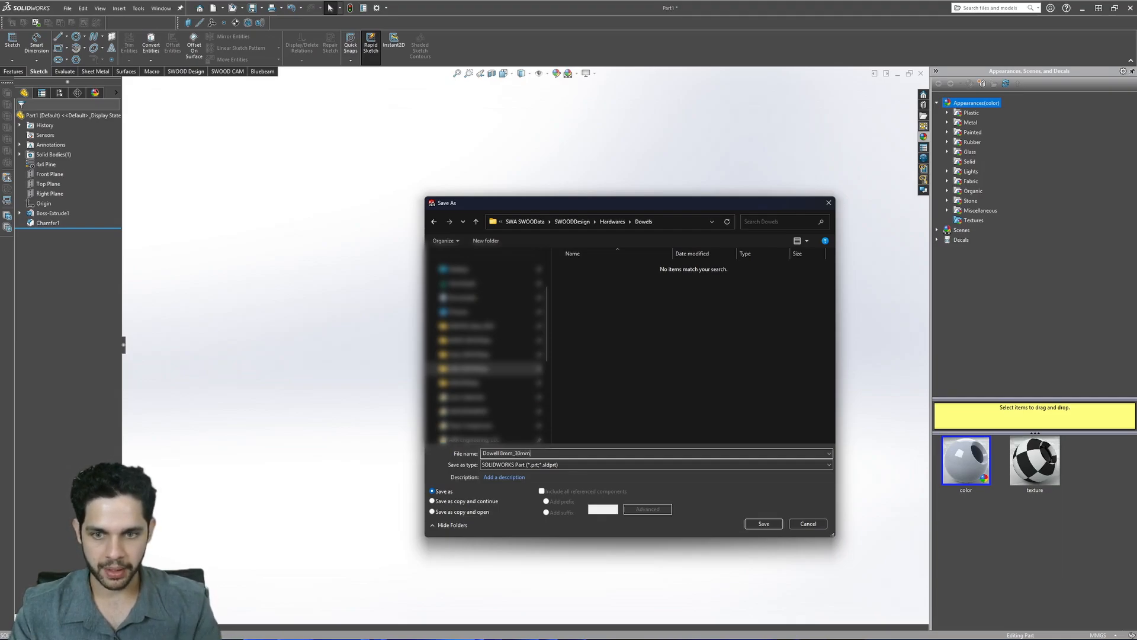
pyautogui.click(763, 523)
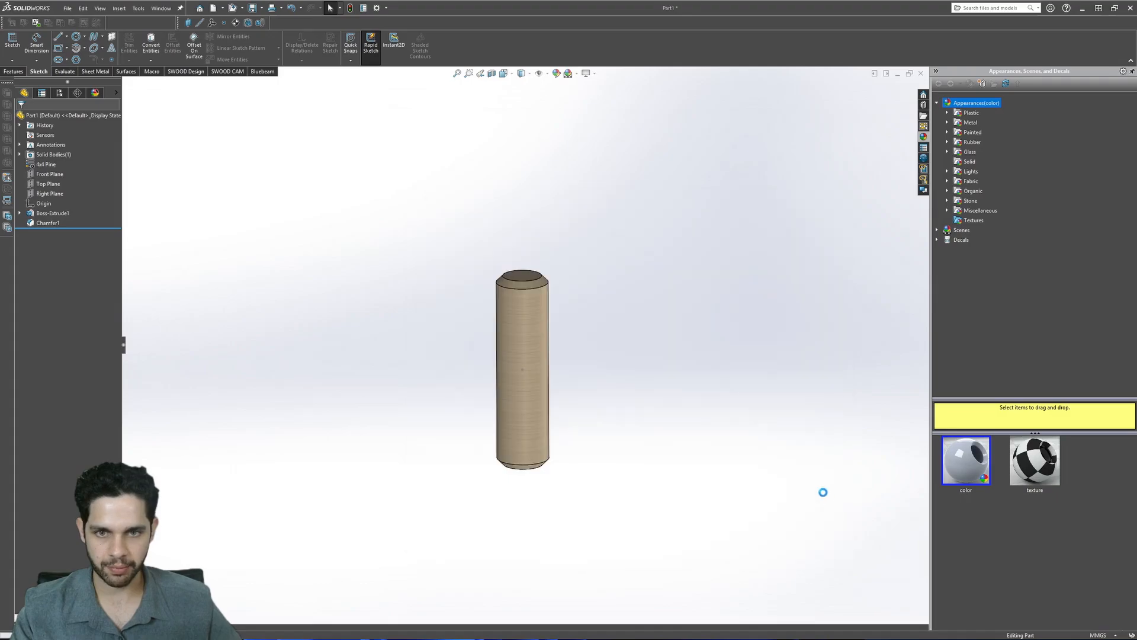
# - Edit the Dowel STD connector in the SWOOD library and link Dowell 8mm_30mm.SLDPRT to it as its component
pyautogui.click(923, 169)
pyautogui.click(1007, 84)
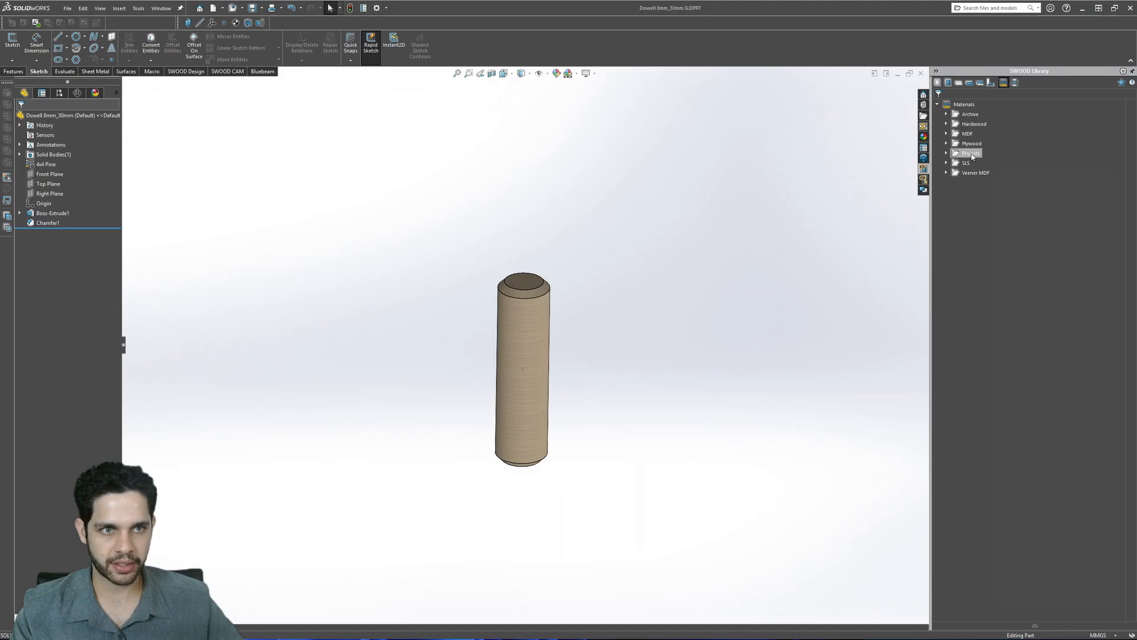
pyautogui.click(991, 84)
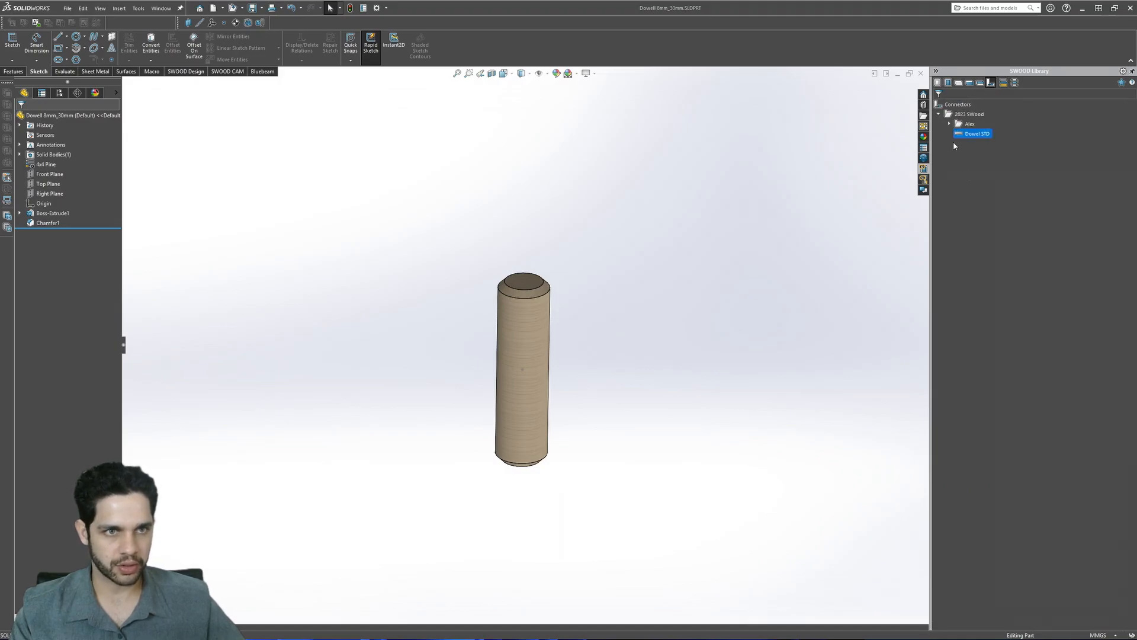
pyautogui.rightClick(970, 132)
pyautogui.click(984, 137)
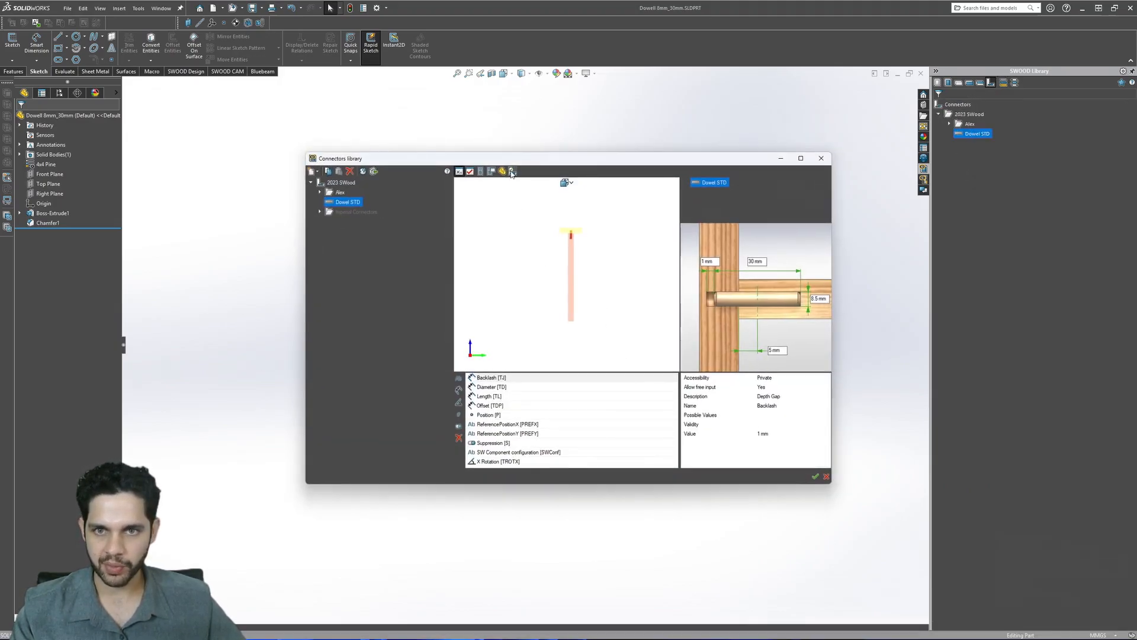
pyautogui.click(503, 172)
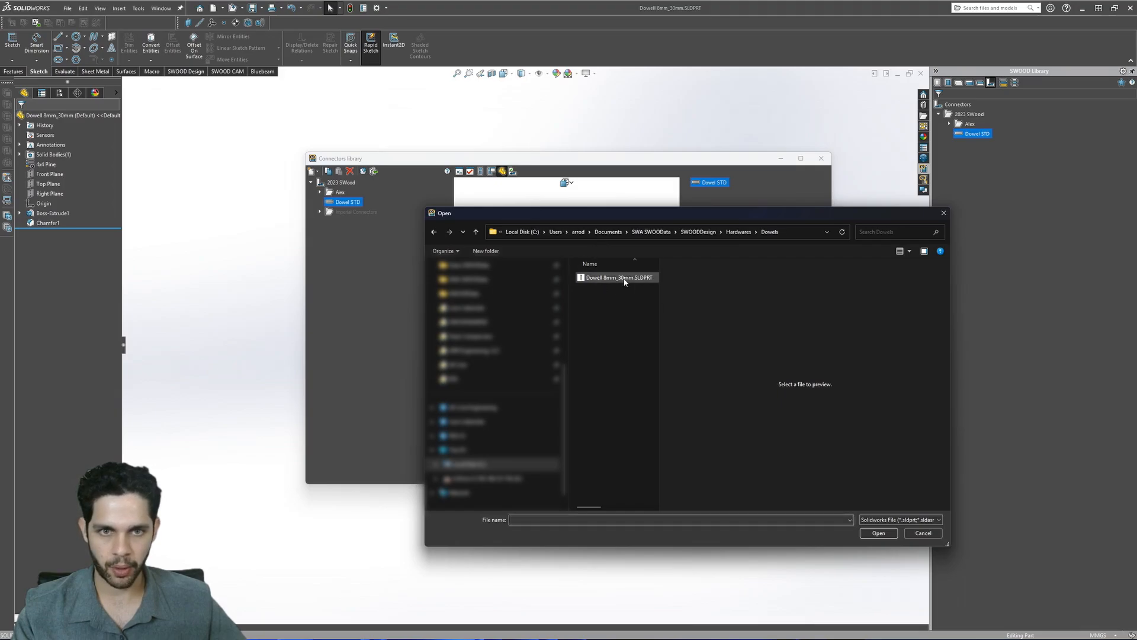
pyautogui.doubleClick(619, 278)
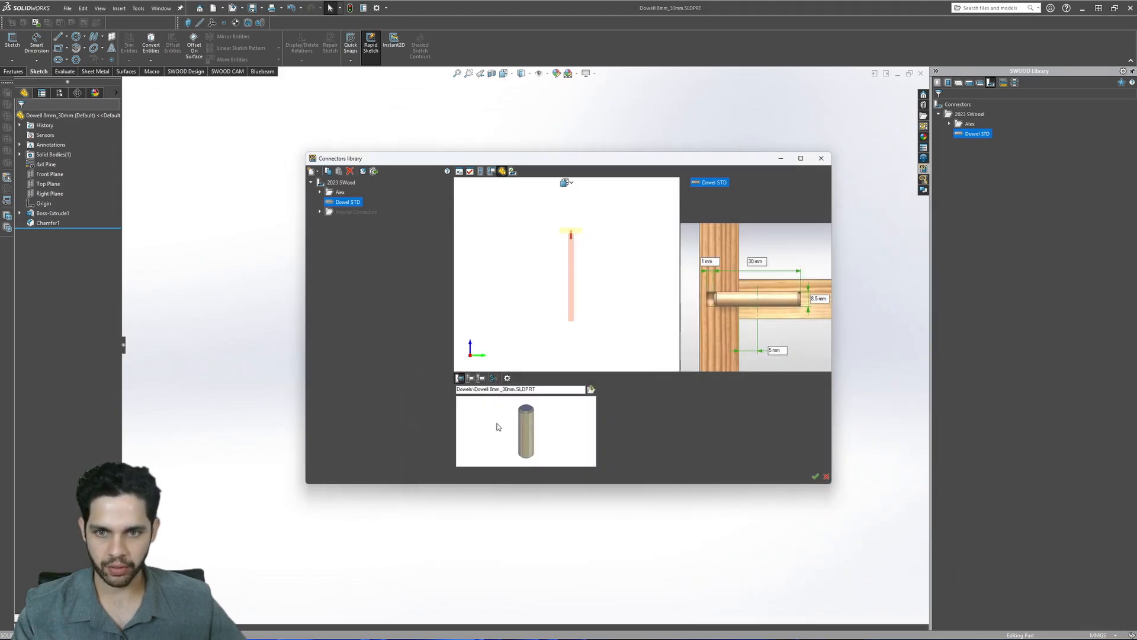
pyautogui.click(513, 171)
pyautogui.click(502, 172)
pyautogui.click(491, 172)
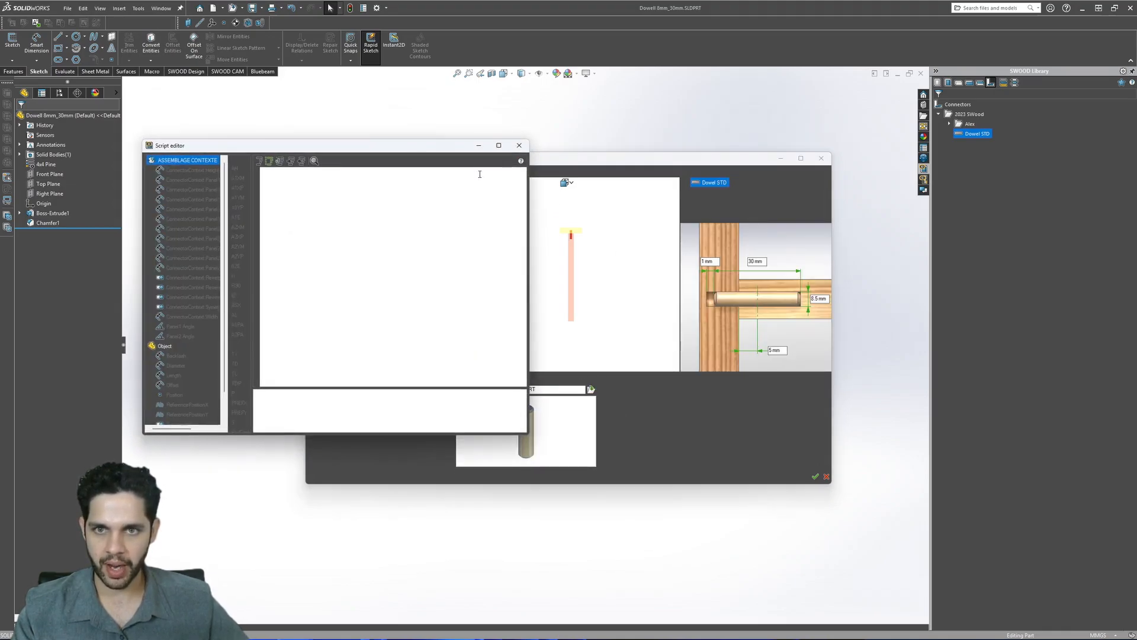
pyautogui.click(520, 147)
# - Confirm the connector library changes and switch to the Basic Box assembly, showing the joint between its top and right side panels
pyautogui.click(815, 476)
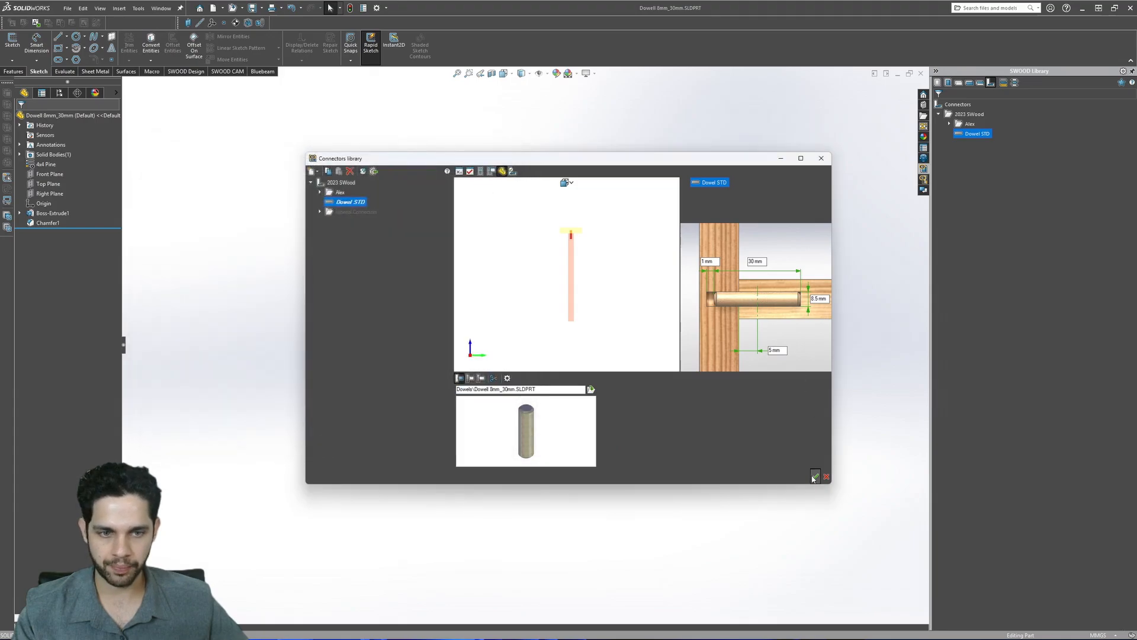
pyautogui.click(552, 338)
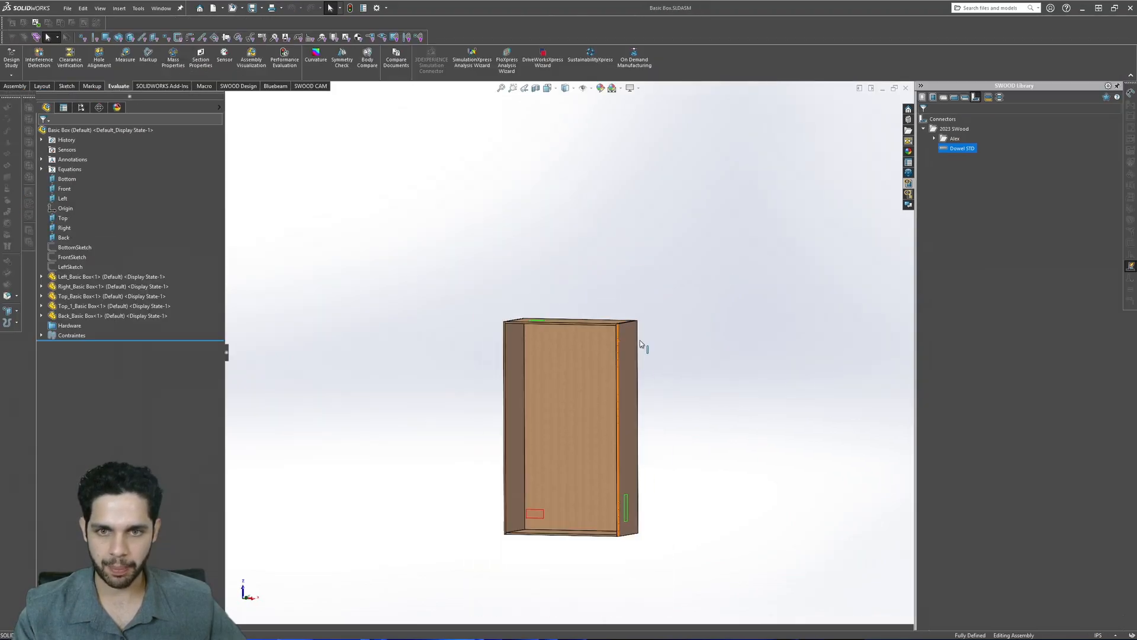
pyautogui.scroll(-2, 536, 332)
pyautogui.scroll(5, 576, 360)
pyautogui.keyDown('ctrl'); pyautogui.moveTo(593, 438); pyautogui.dragTo(608, 304, button='middle'); pyautogui.keyUp('ctrl')
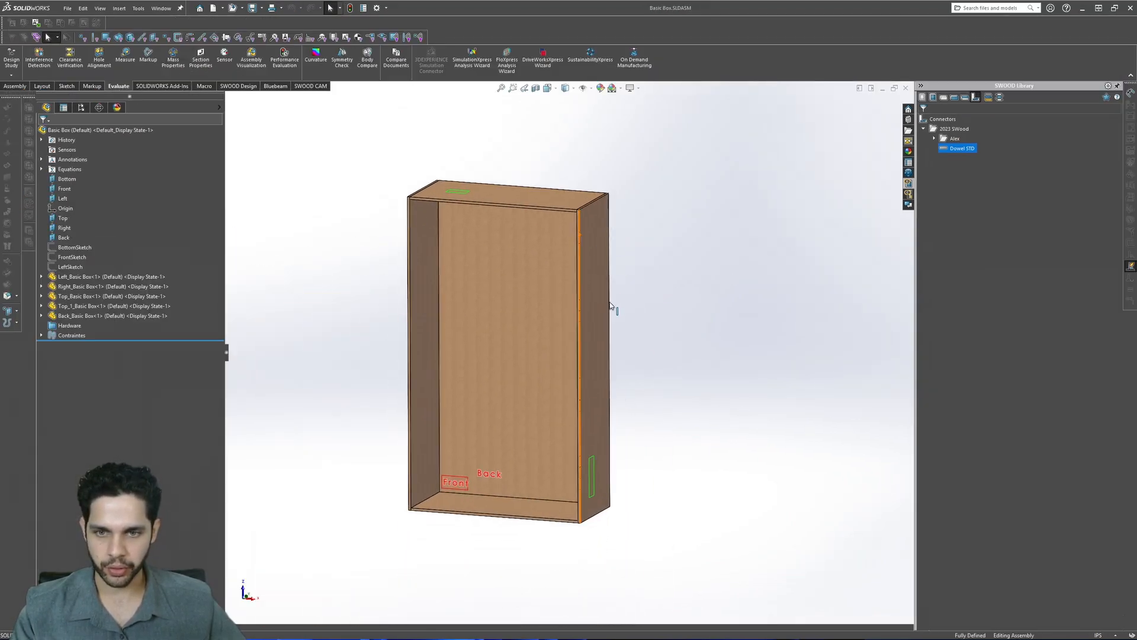
pyautogui.scroll(-8, 581, 198)
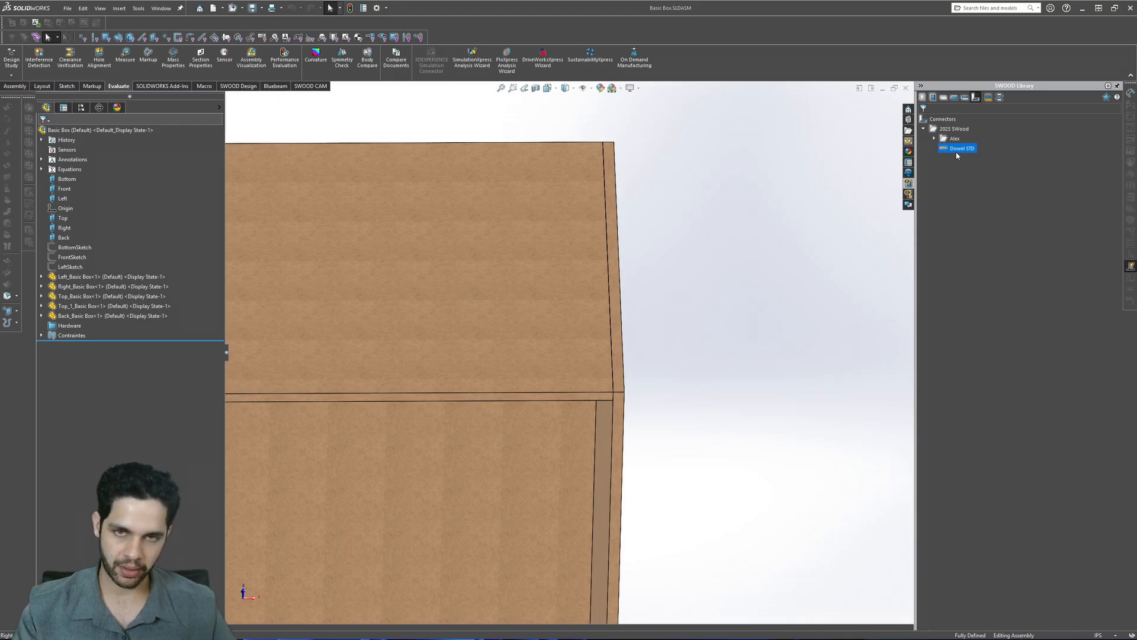
# - Insert the Dowel STD connector from the SWOOD library at the joint between the top and right side panels
pyautogui.click(513, 302)
pyautogui.click(620, 388)
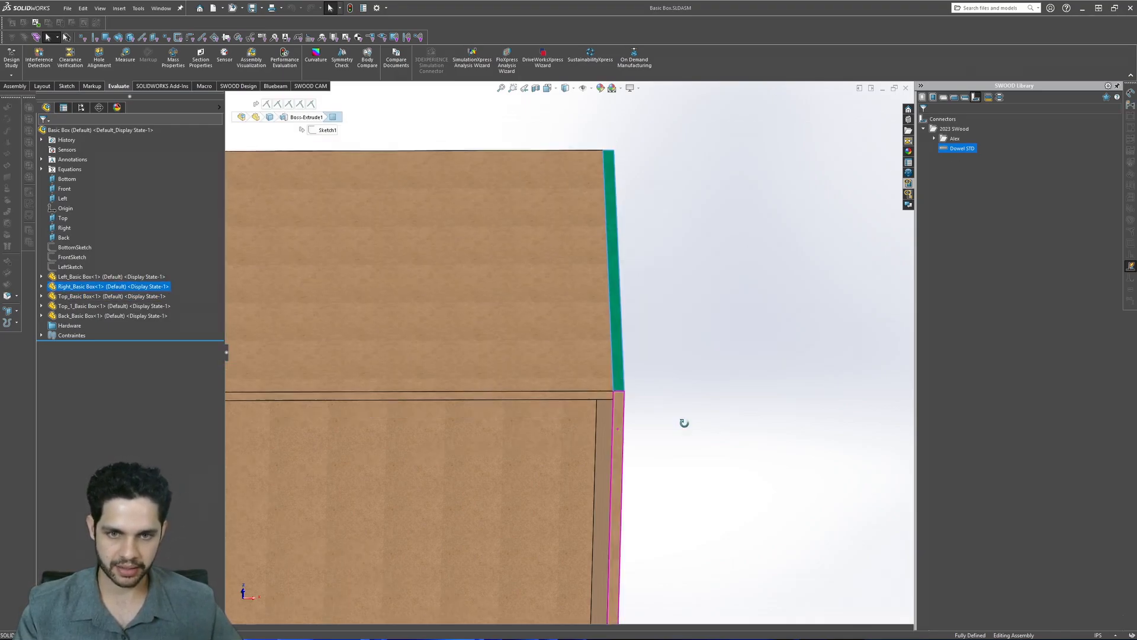
pyautogui.moveTo(681, 421); pyautogui.dragTo(630, 347, button='middle')
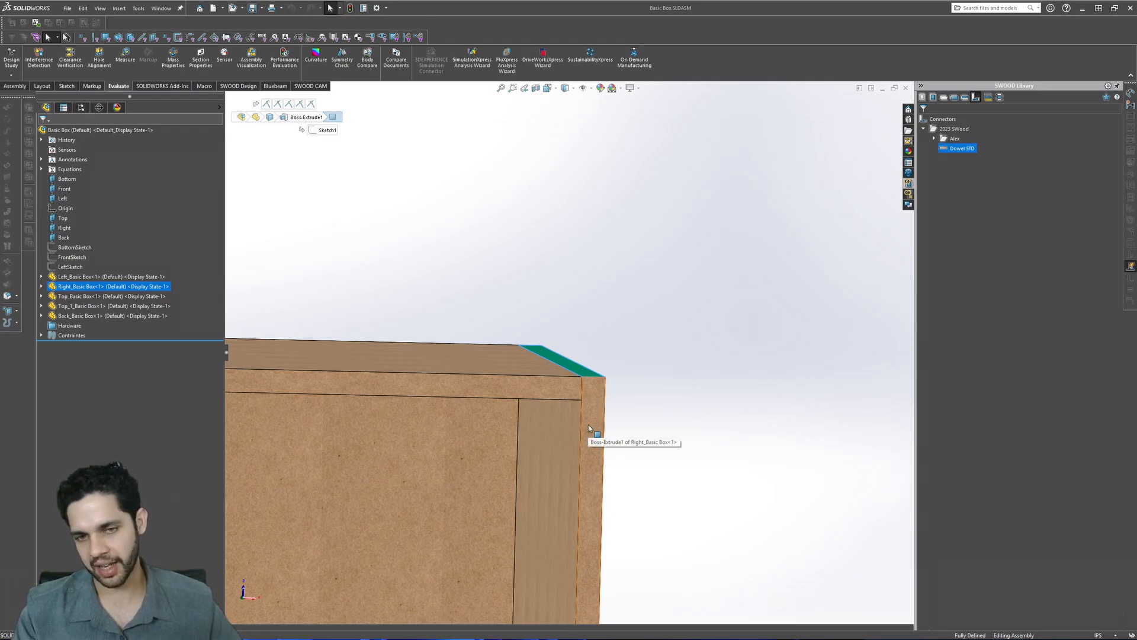
pyautogui.click(634, 406)
pyautogui.moveTo(634, 406); pyautogui.dragTo(681, 349, button='middle')
pyautogui.moveTo(964, 149); pyautogui.dragTo(552, 337)
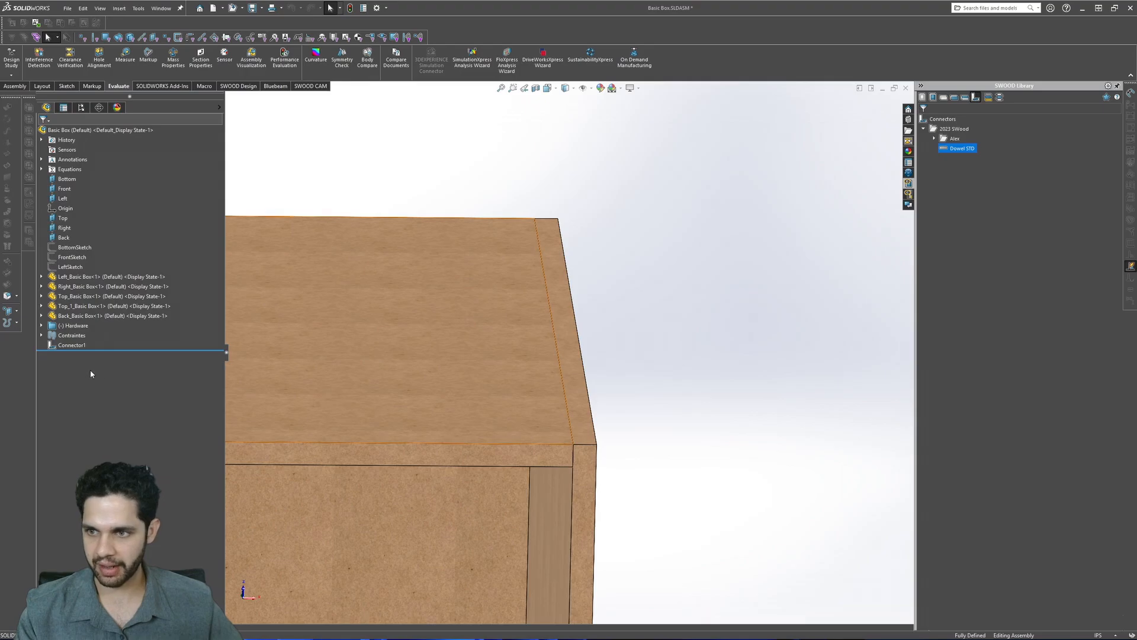
# - Edit the newly inserted dowel connector and turn on Reverse Z direction
pyautogui.rightClick(71, 346)
pyautogui.click(76, 294)
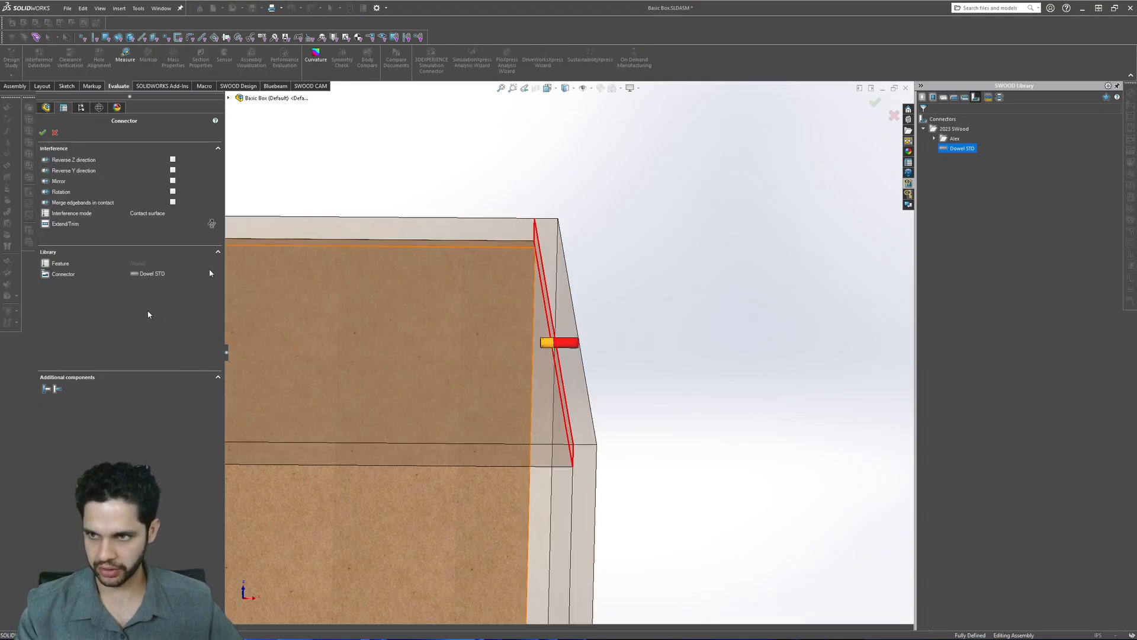
pyautogui.click(172, 160)
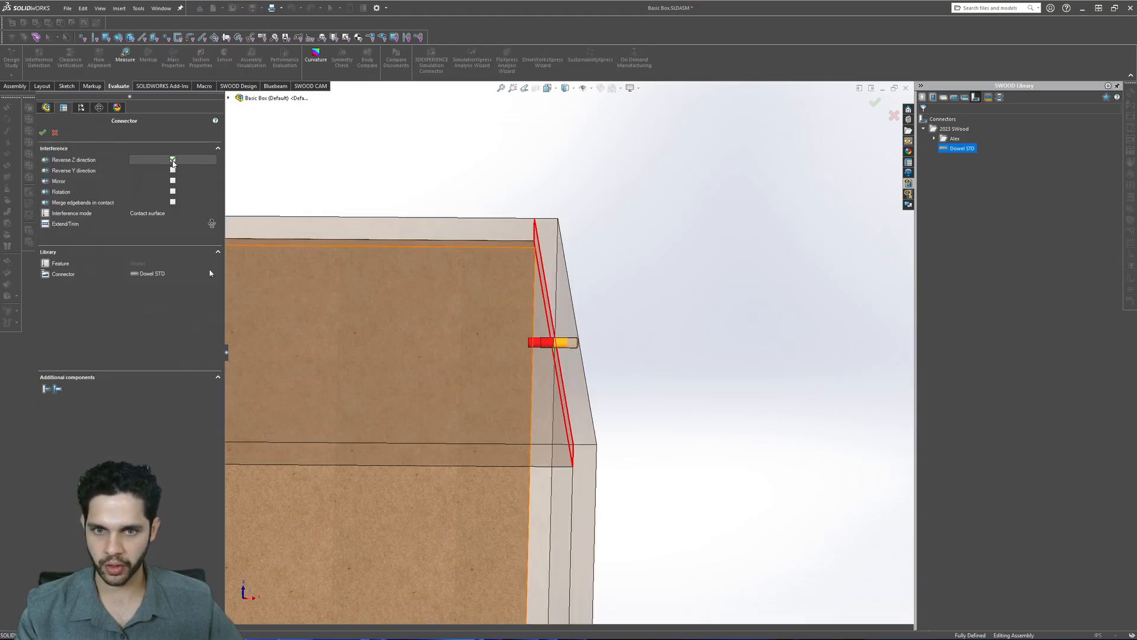
pyautogui.click(43, 132)
# - Inspect the dowel and its hole with the top panel hidden, and show the panel again
pyautogui.moveTo(567, 398); pyautogui.dragTo(639, 349, button='middle')
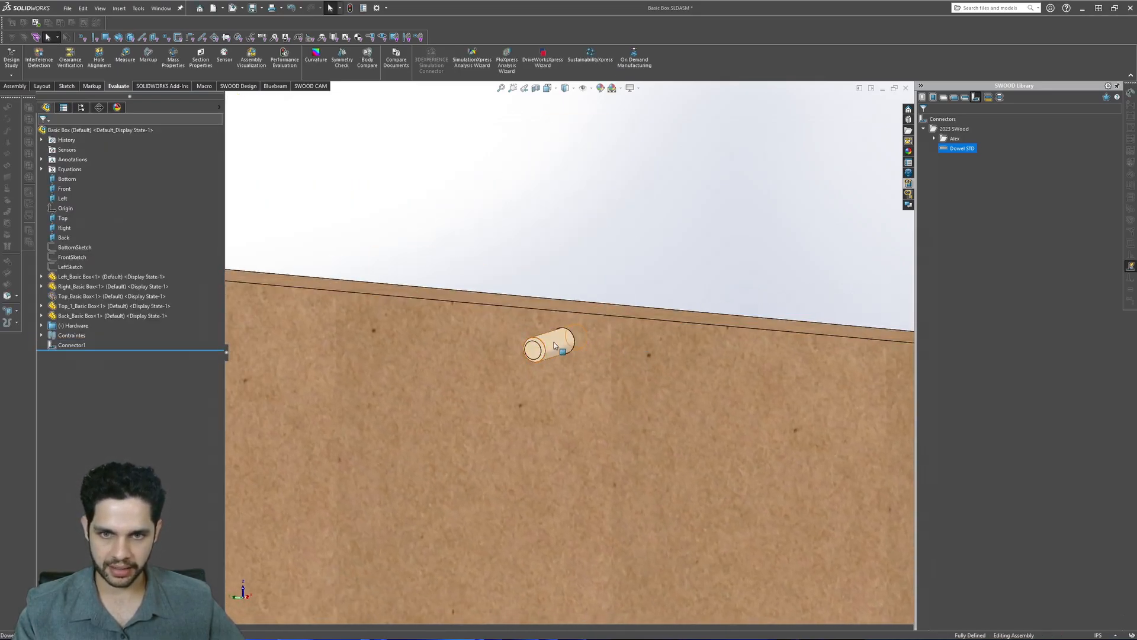
pyautogui.scroll(-4, 531, 339)
pyautogui.moveTo(531, 339)
pyautogui.mouseDown(button='middle')
pyautogui.moveTo(572, 339)
pyautogui.moveTo(543, 345)
pyautogui.moveTo(538, 377)
pyautogui.moveTo(510, 371)
pyautogui.moveTo(513, 349)
pyautogui.moveTo(609, 350)
pyautogui.moveTo(589, 355)
pyautogui.moveTo(579, 381)
pyautogui.moveTo(606, 281)
pyautogui.moveTo(599, 223)
pyautogui.moveTo(607, 297)
pyautogui.mouseUp(button='middle')
pyautogui.scroll(7, 566, 356)
pyautogui.hotkey('shift', 'Tab')
pyautogui.scroll(5, 584, 389)
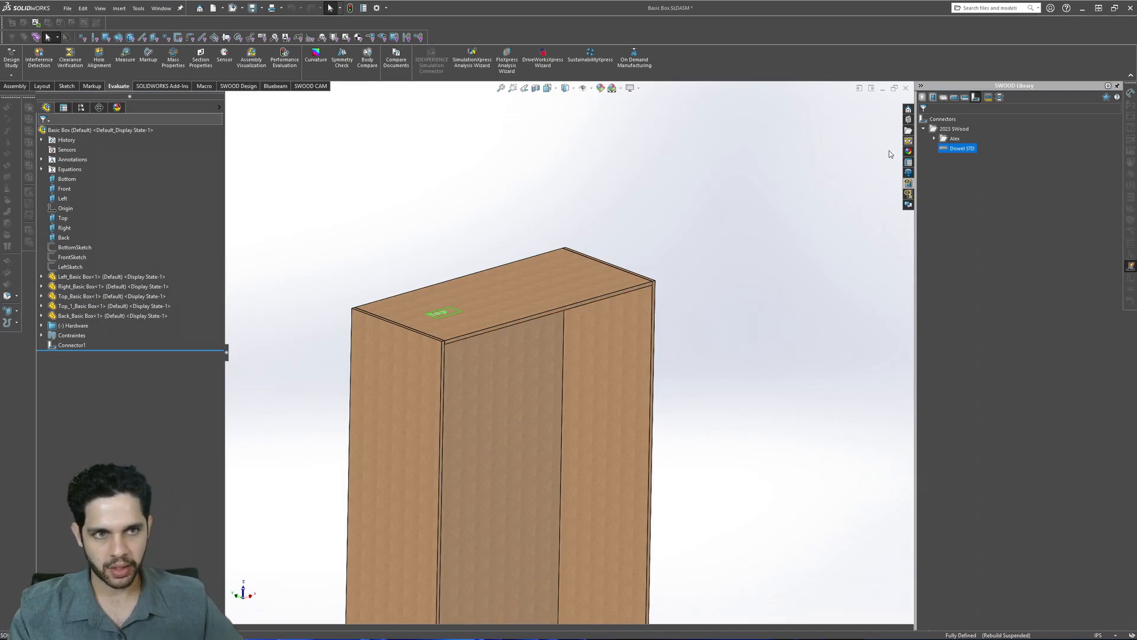
# - Create a component pattern named Dowel Pat in the connectors library, with Dowel STD as its patterned object
pyautogui.rightClick(955, 150)
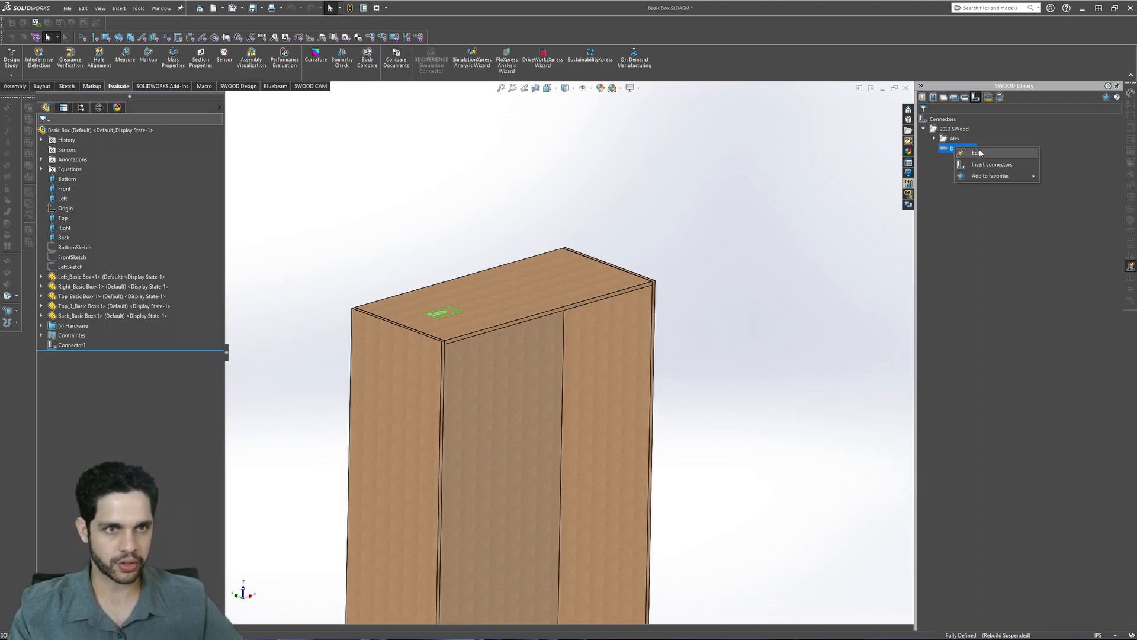
pyautogui.click(979, 153)
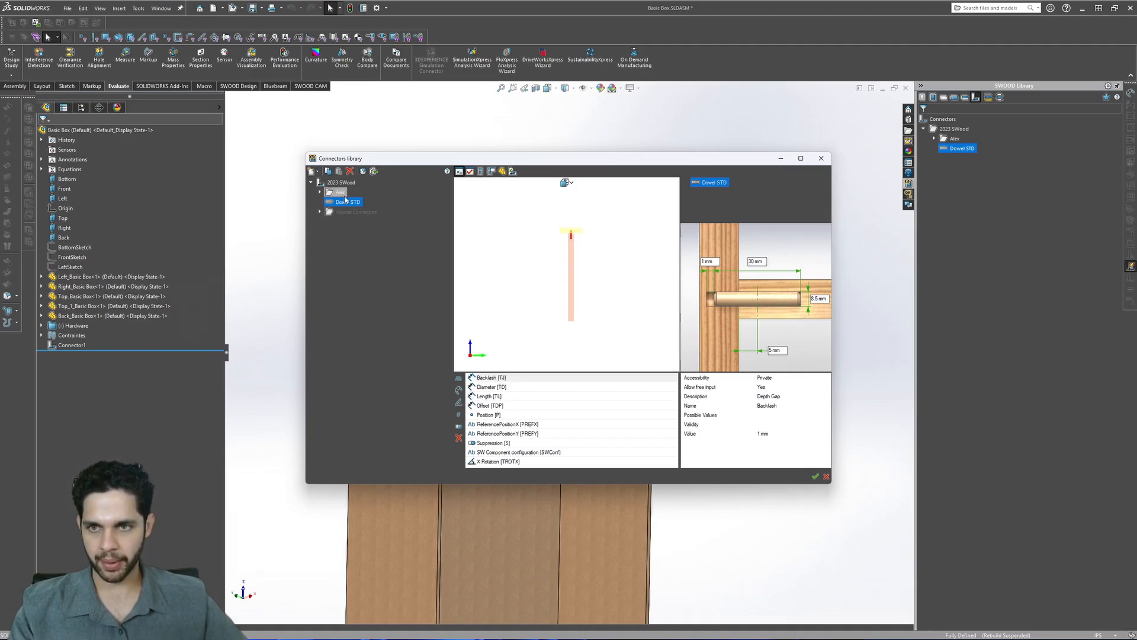
pyautogui.click(316, 172)
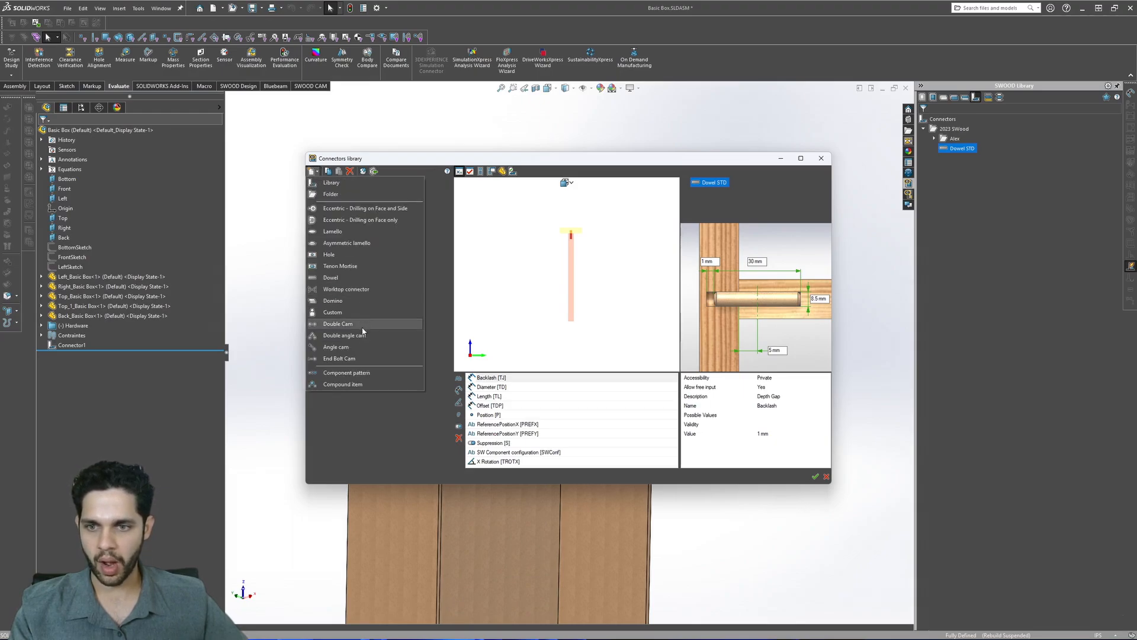
pyautogui.click(360, 373)
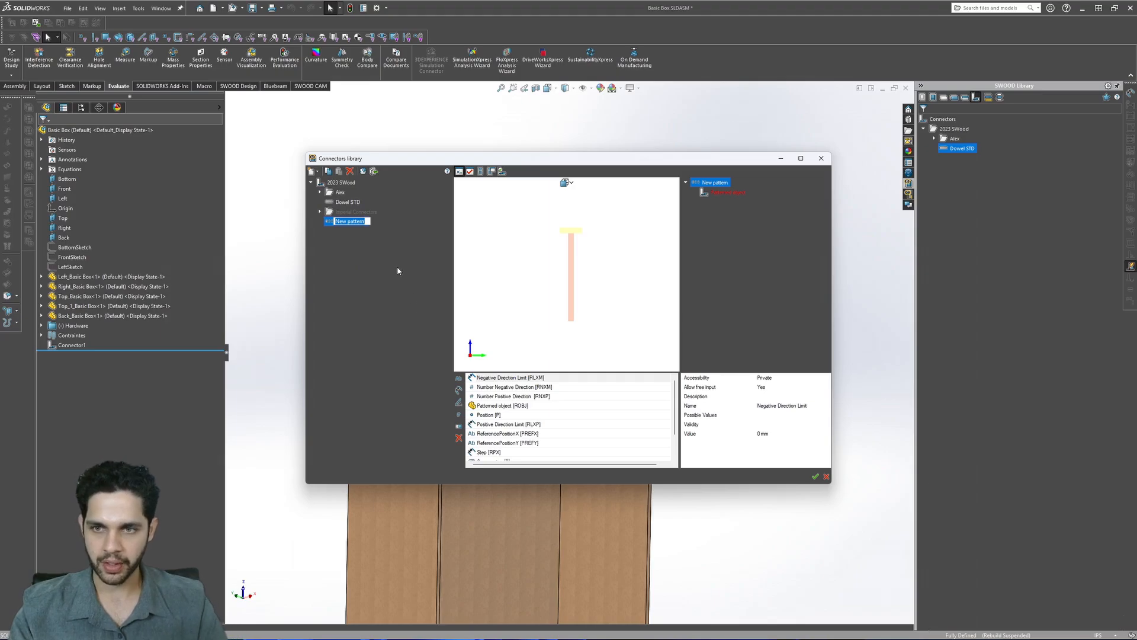
pyautogui.write('Dow')
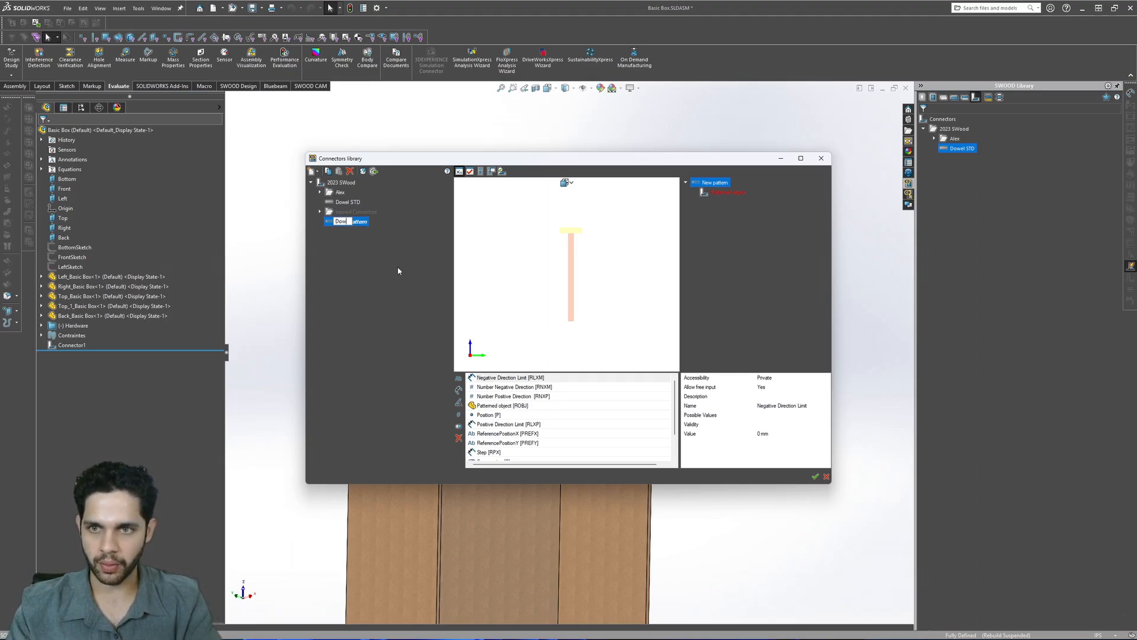
pyautogui.write('el Pat')
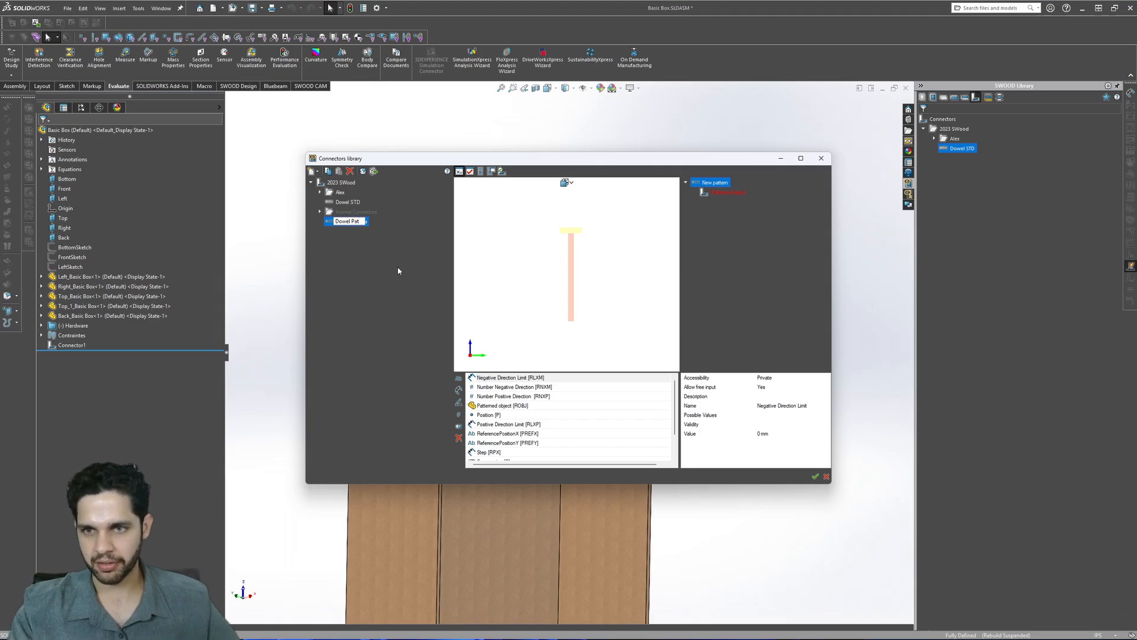
pyautogui.press('Return')
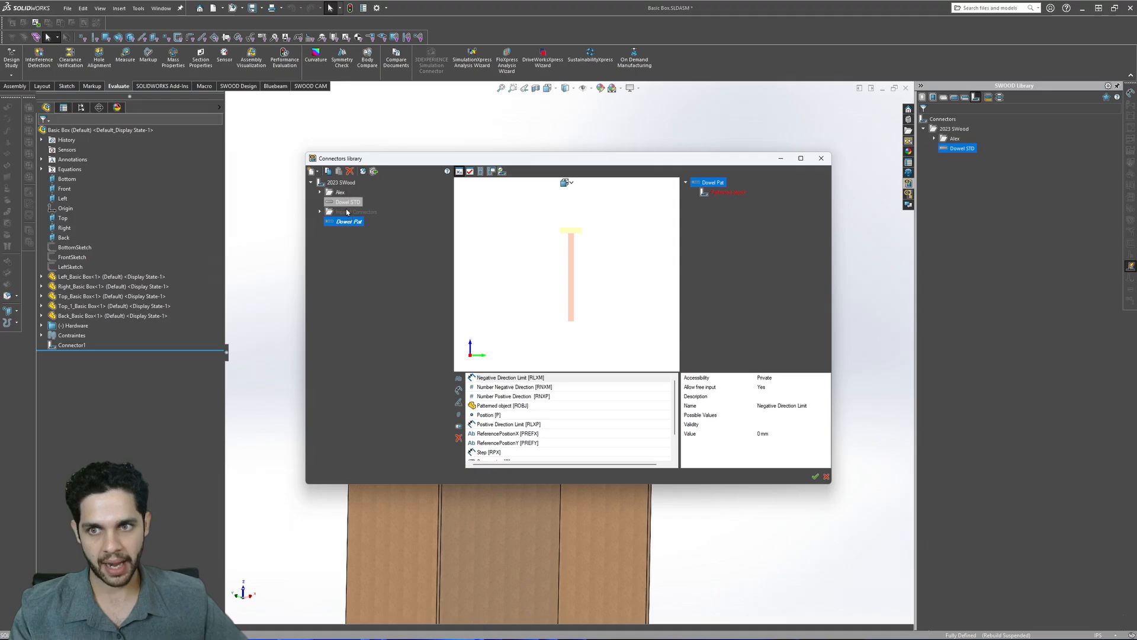
pyautogui.moveTo(743, 208); pyautogui.dragTo(728, 192)
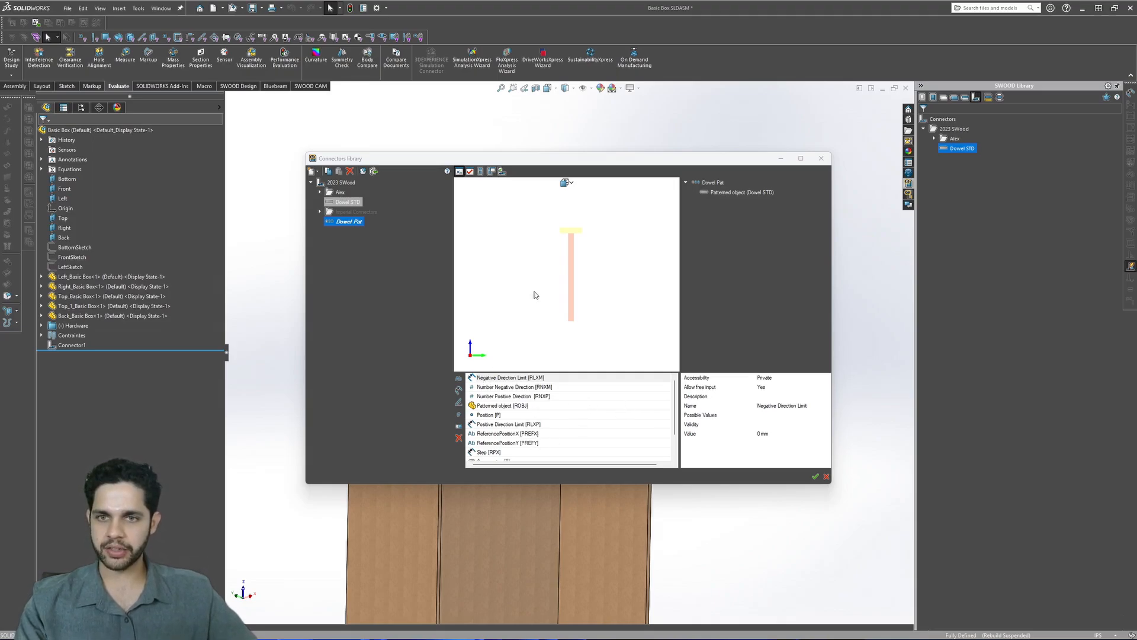
pyautogui.moveTo(585, 283); pyautogui.dragTo(588, 237)
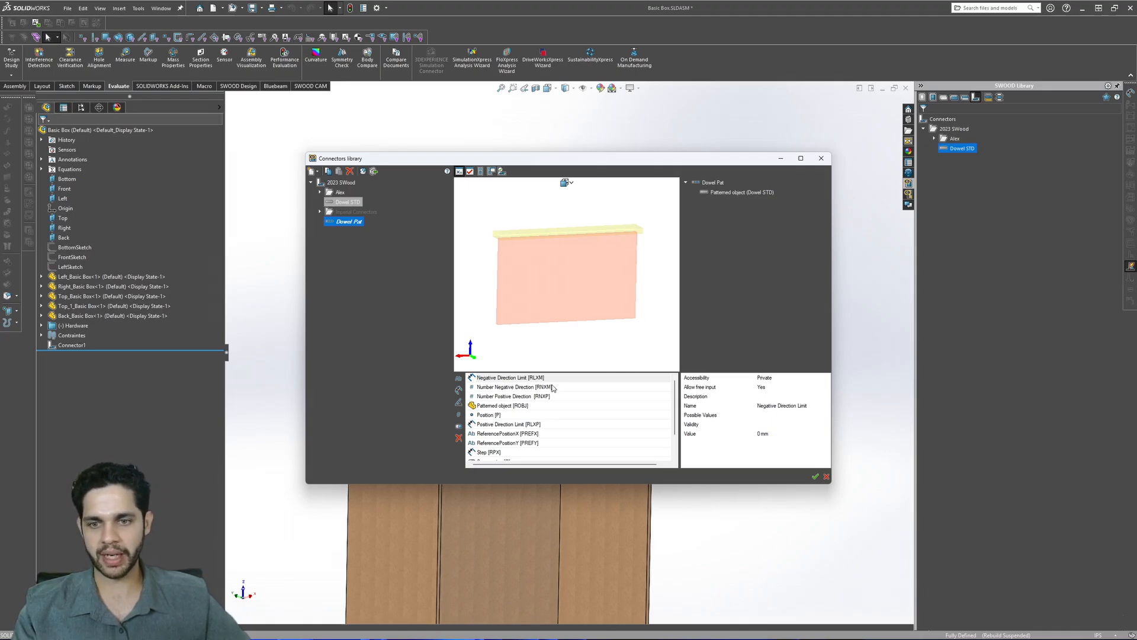
# - Add a distance parameter to Dowel Pat with the alias DFE and the name Distance from Edge
pyautogui.click(457, 391)
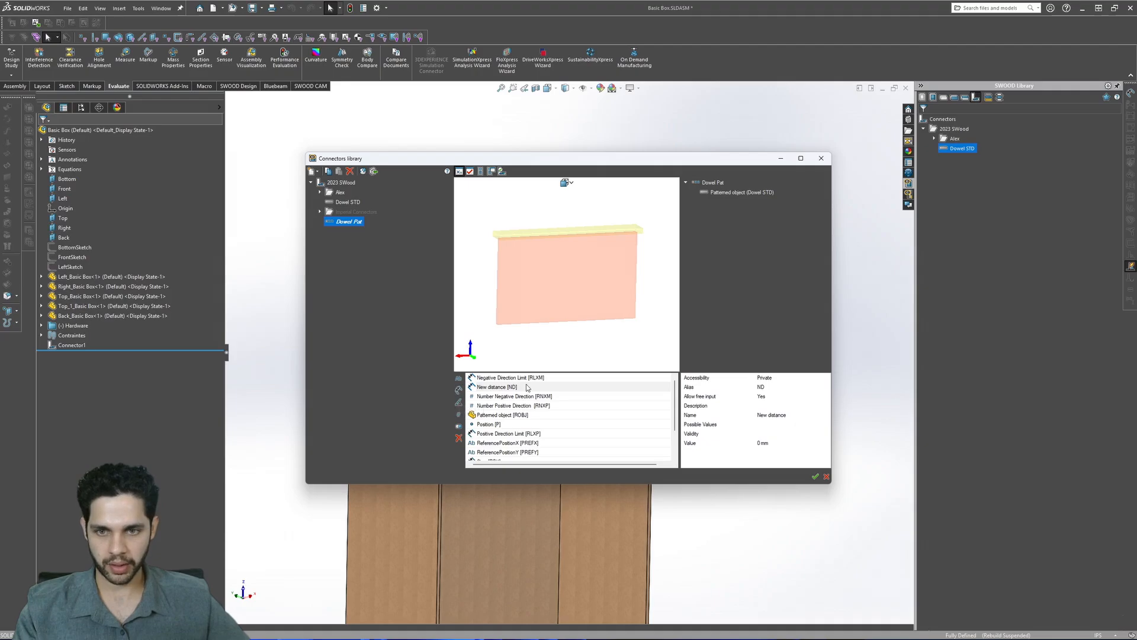
pyautogui.click(528, 388)
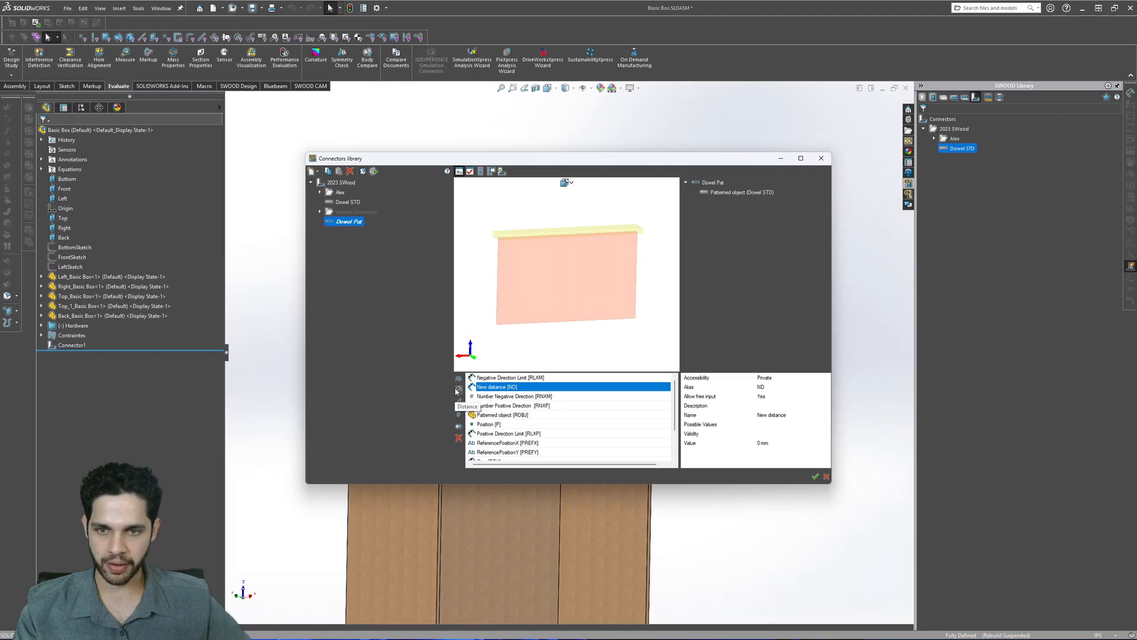
pyautogui.click(771, 386)
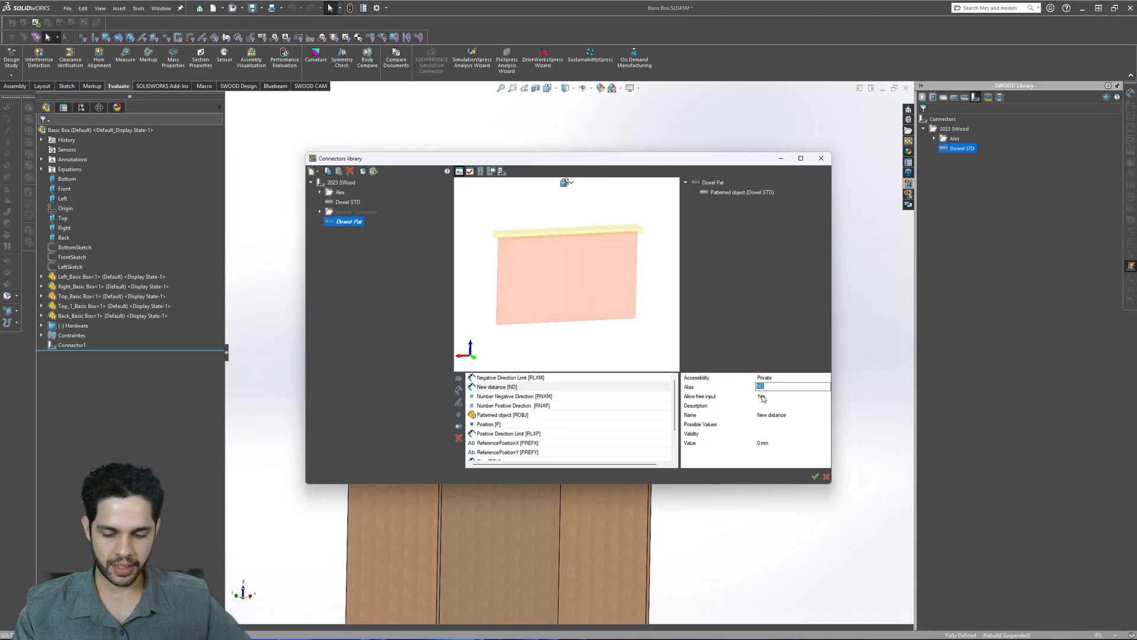
pyautogui.write('DFE')
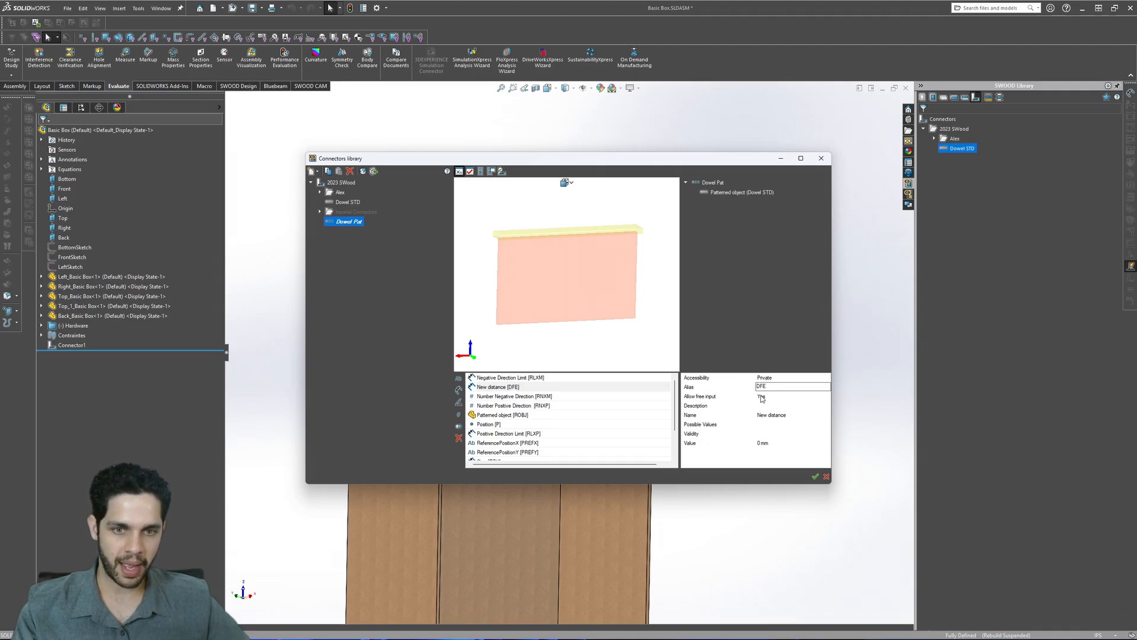
pyautogui.click(776, 414)
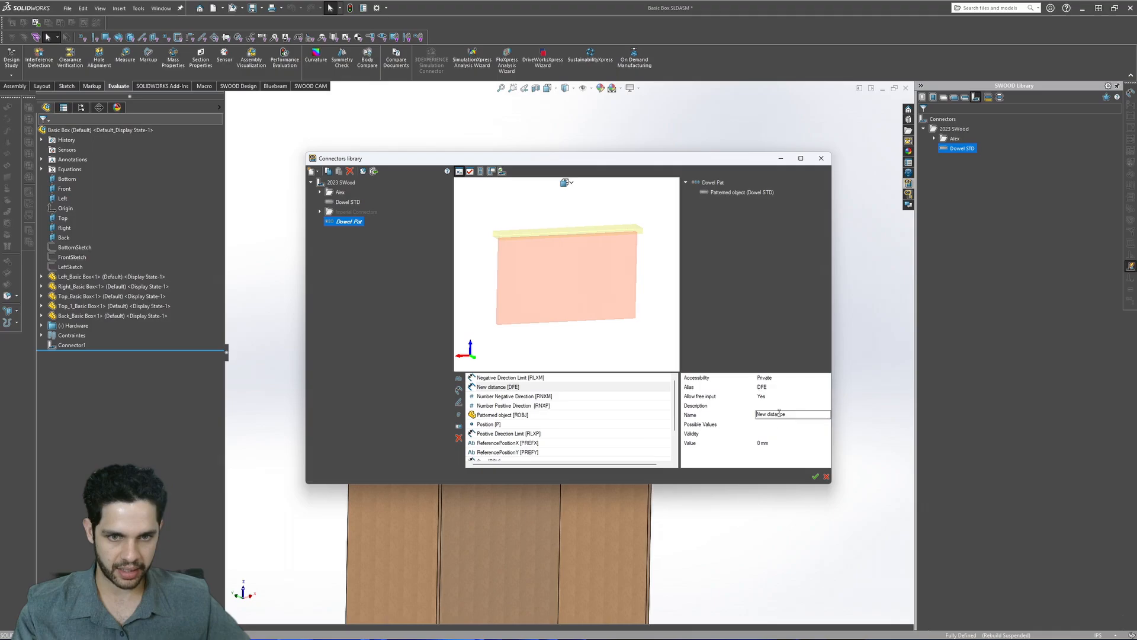
pyautogui.hotkey('ctrl', 'a')
pyautogui.write('Dist')
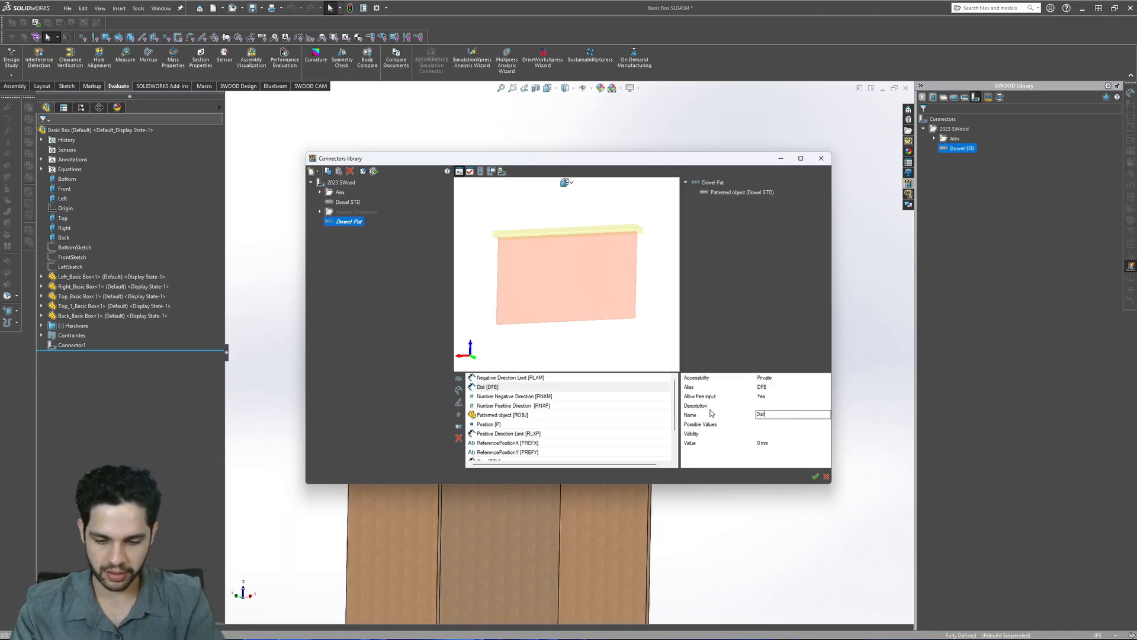
pyautogui.write('ance fr')
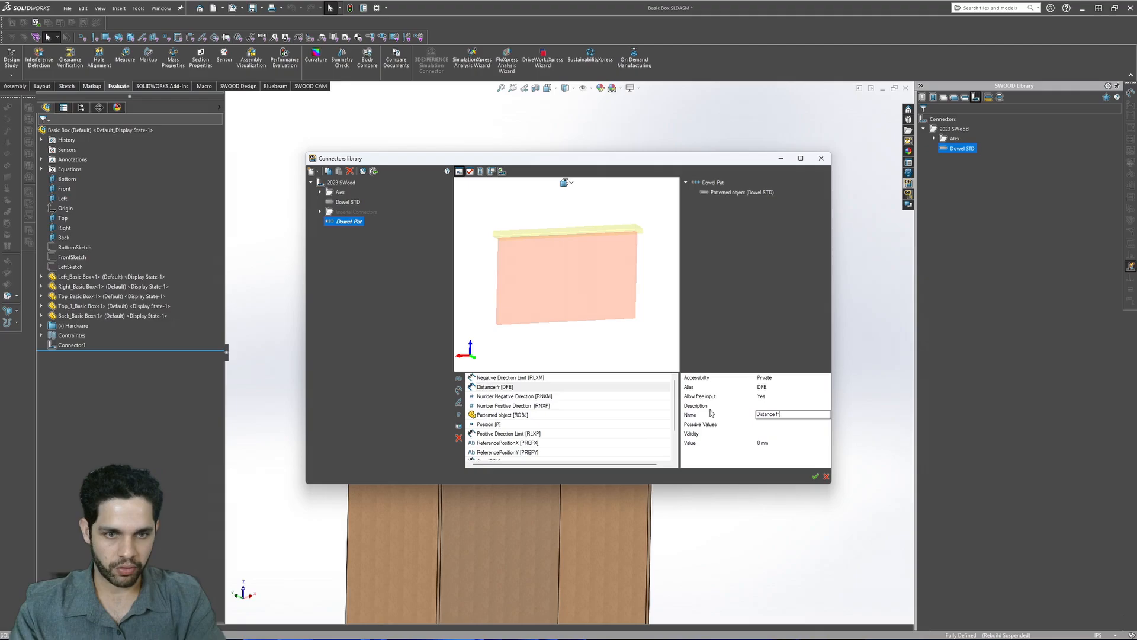
pyautogui.write('om Edge')
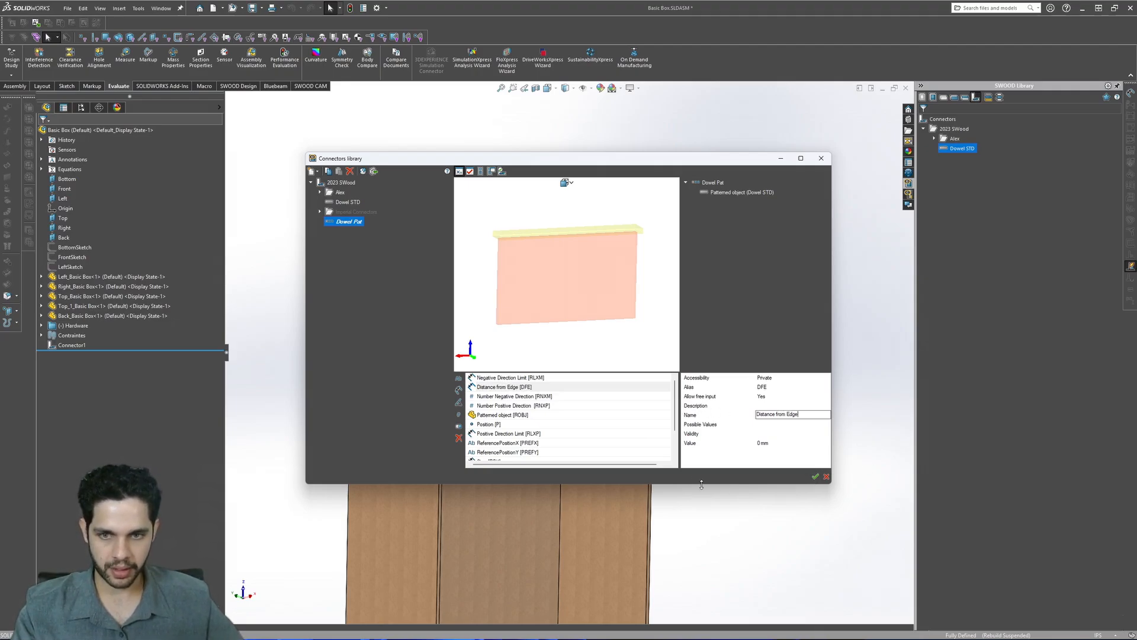
# - Review the properties of Dowel Pat's parameters, including the negative direction limit, distance from edge and patterned object
pyautogui.click(555, 396)
pyautogui.click(551, 387)
pyautogui.click(551, 379)
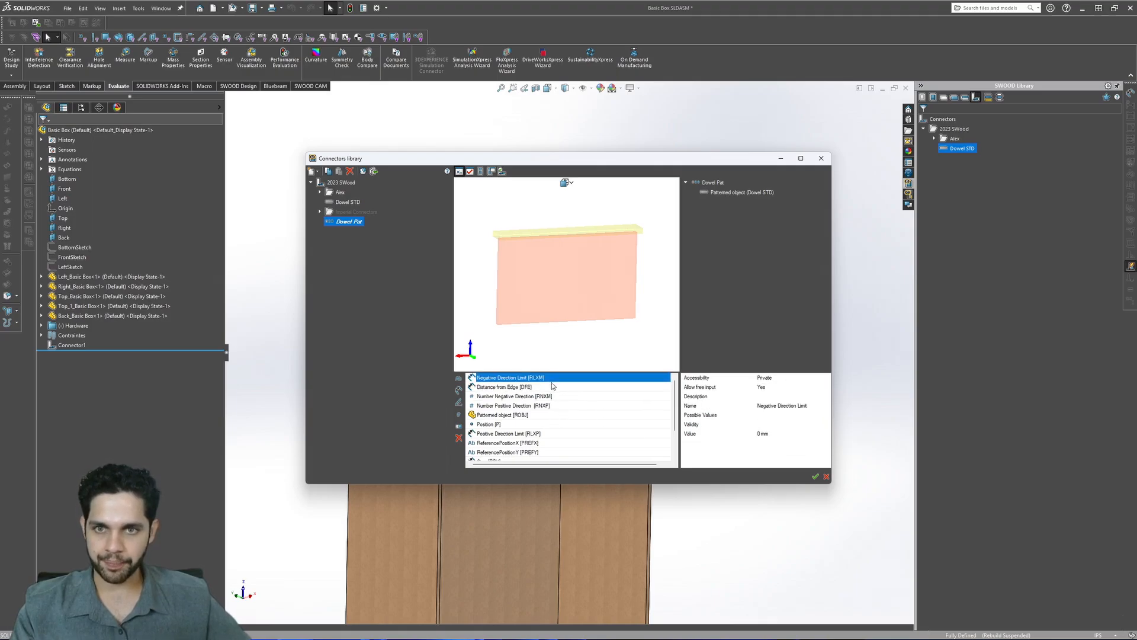
pyautogui.click(552, 387)
pyautogui.click(552, 397)
pyautogui.click(553, 415)
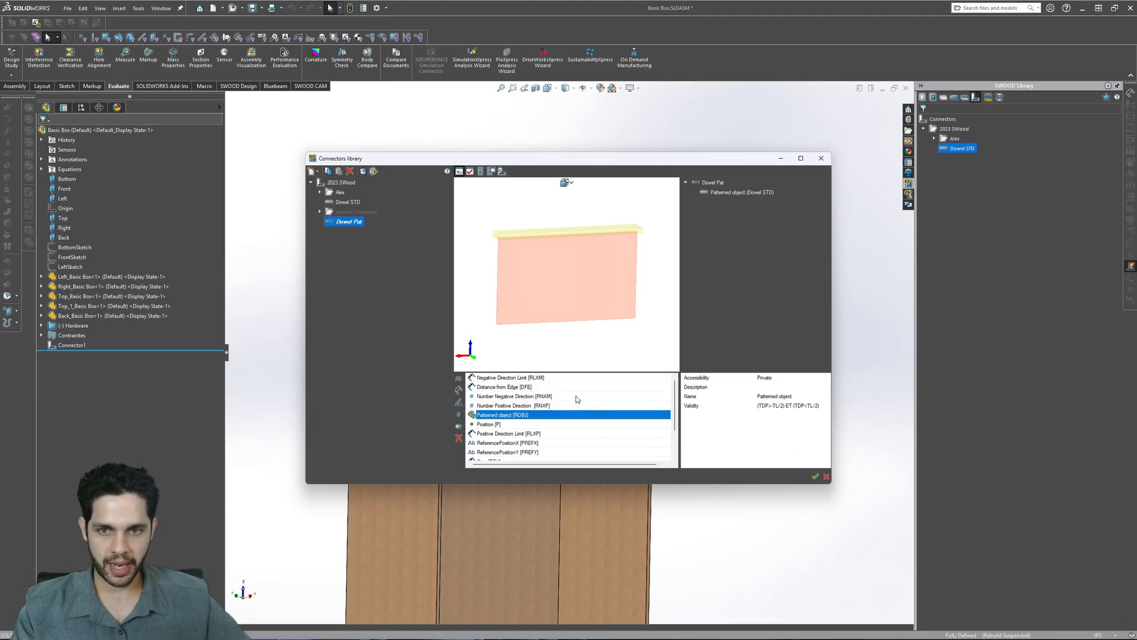
pyautogui.click(577, 397)
pyautogui.click(573, 388)
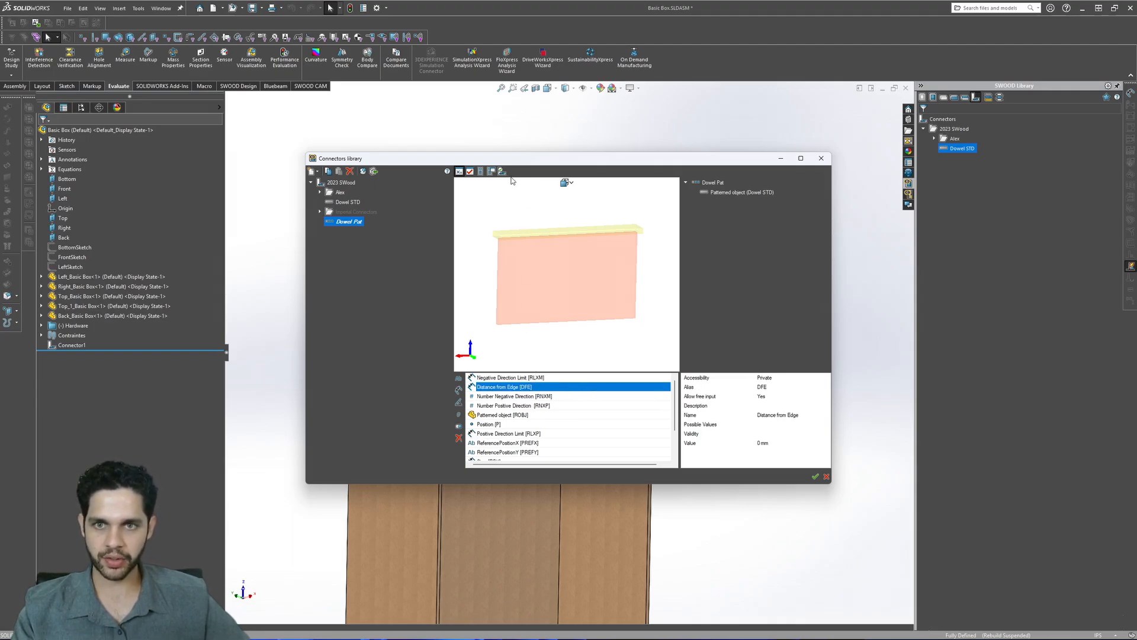
# - Open Dowel Pat's script editor and paste the script extracted in Snipping Tool: if RNXP =1 then P.X=0 else P.X = (-AL/2)+DFE RNXM =1 STEP =(AL-(2*DFE))/(RNXP-1) ENDIF
pyautogui.click(492, 172)
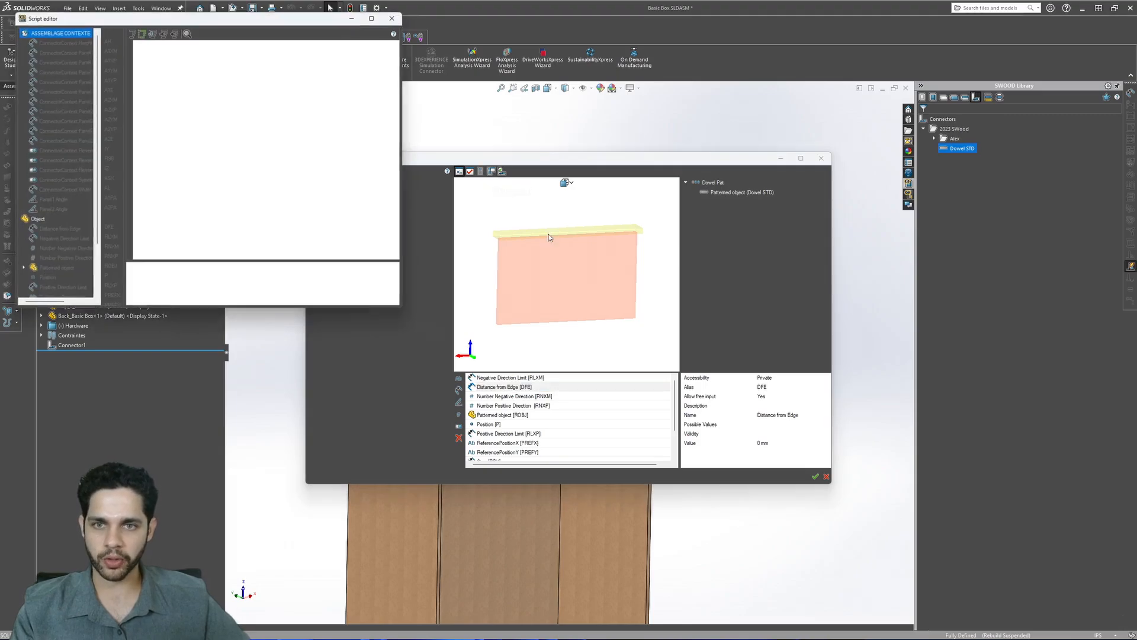
pyautogui.moveTo(313, 29); pyautogui.dragTo(640, 187)
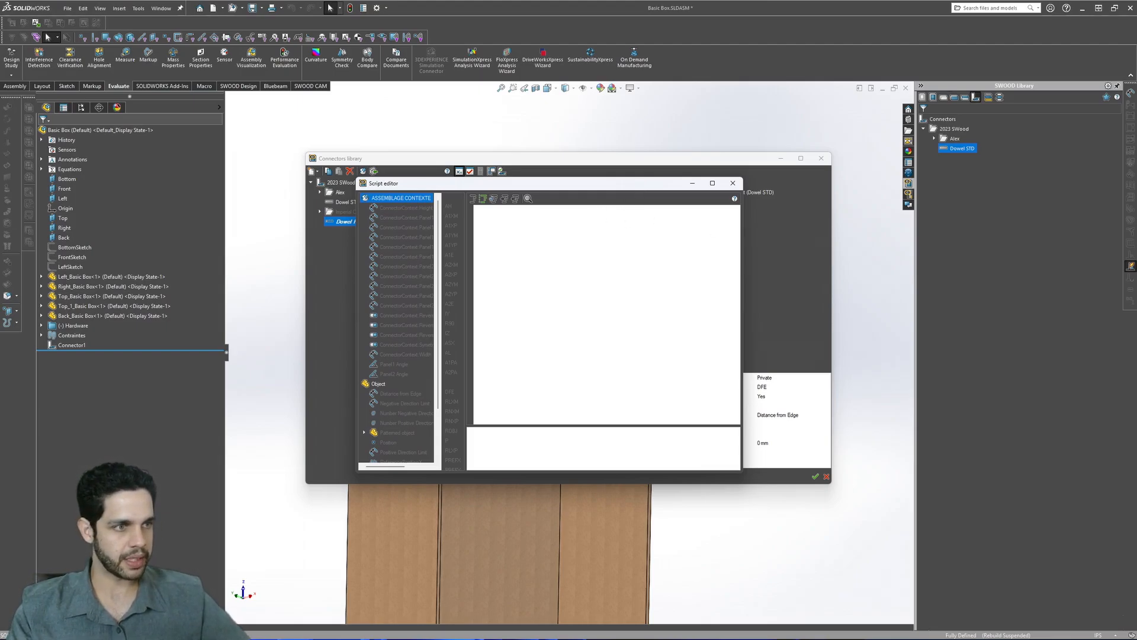
pyautogui.click(556, 240)
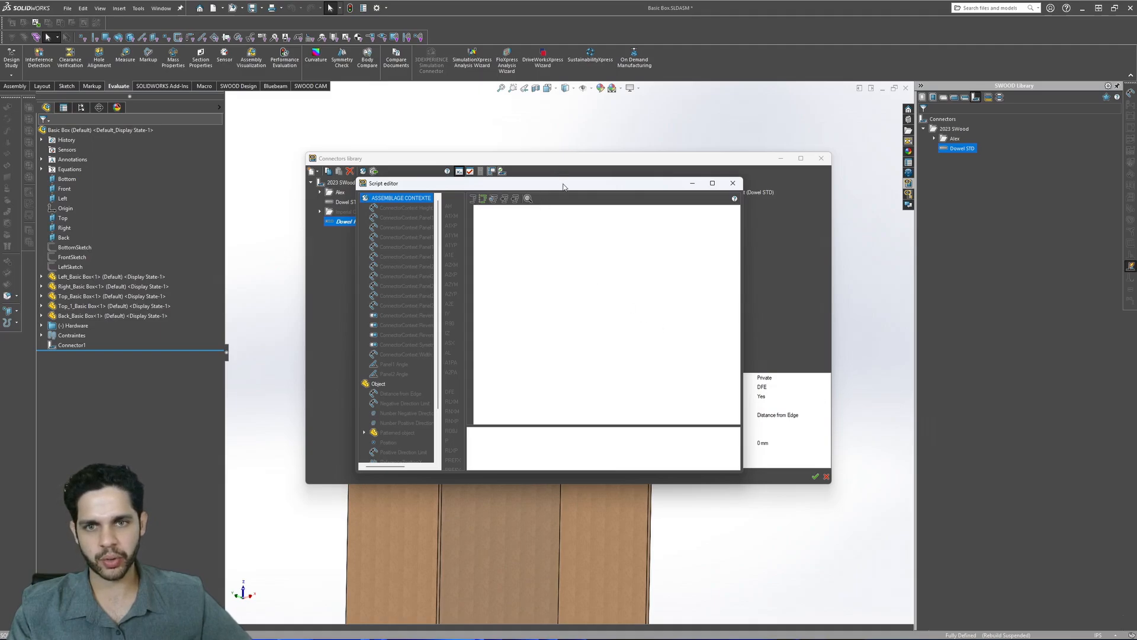
pyautogui.moveTo(564, 187); pyautogui.dragTo(635, 180)
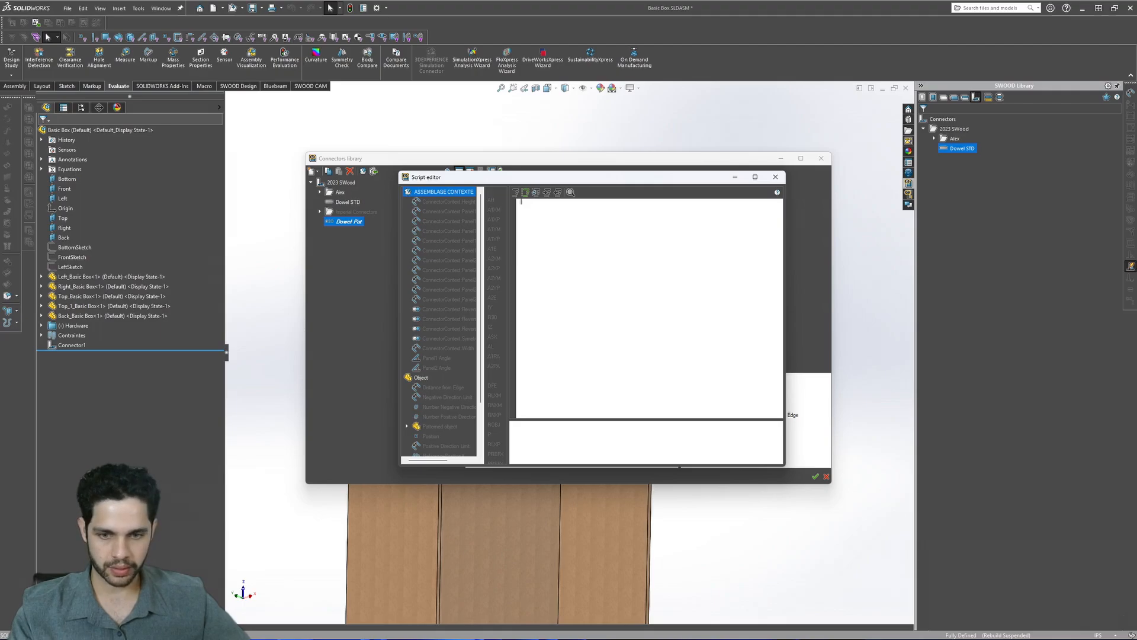
pyautogui.click(569, 628)
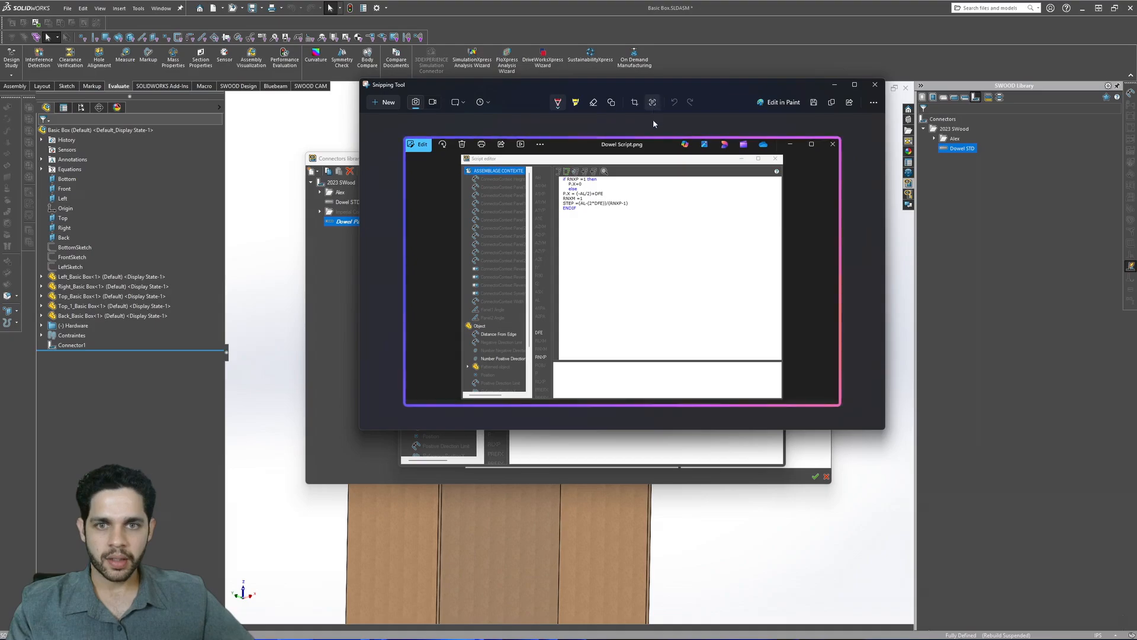
pyautogui.click(652, 101)
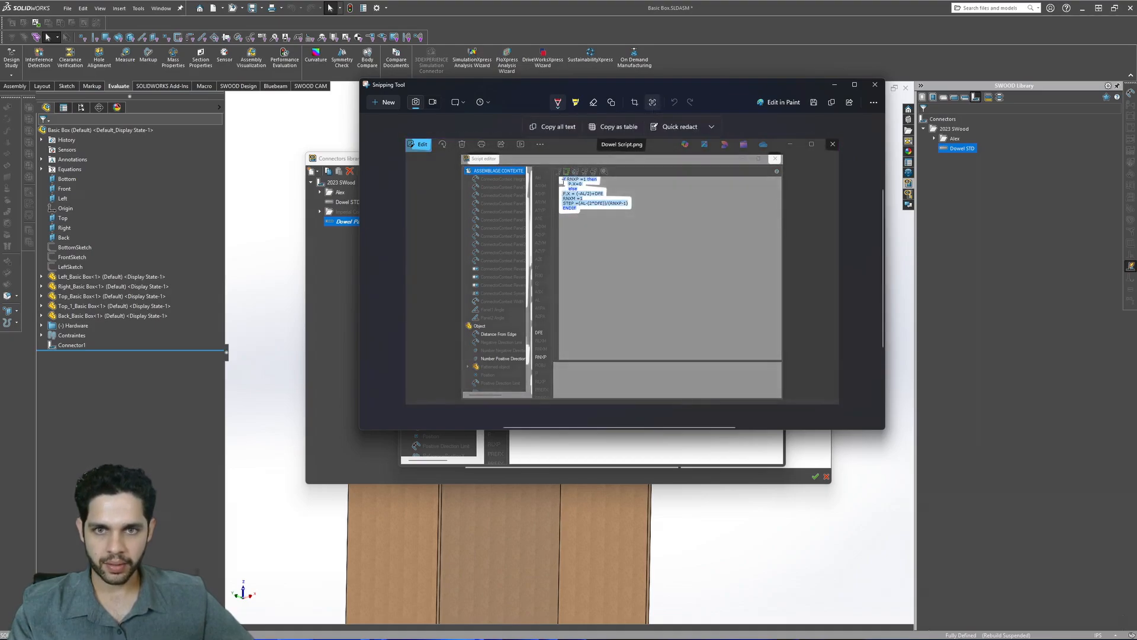
pyautogui.moveTo(676, 83); pyautogui.dragTo(1136, 182)
pyautogui.click(665, 233)
pyautogui.write('if RNXP =1 then P.X=0 else P.X = (-AL/2)+DFE RNXM =1 STEP =(AL-(2*DFE))/(RNXP-1) ENDIF')
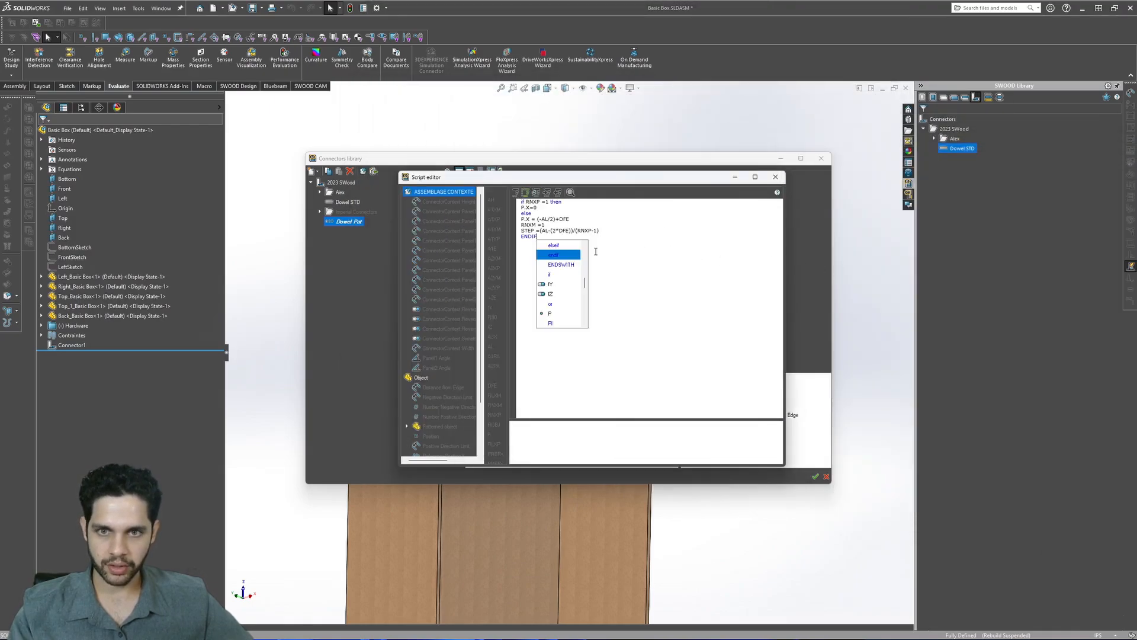
pyautogui.click(624, 256)
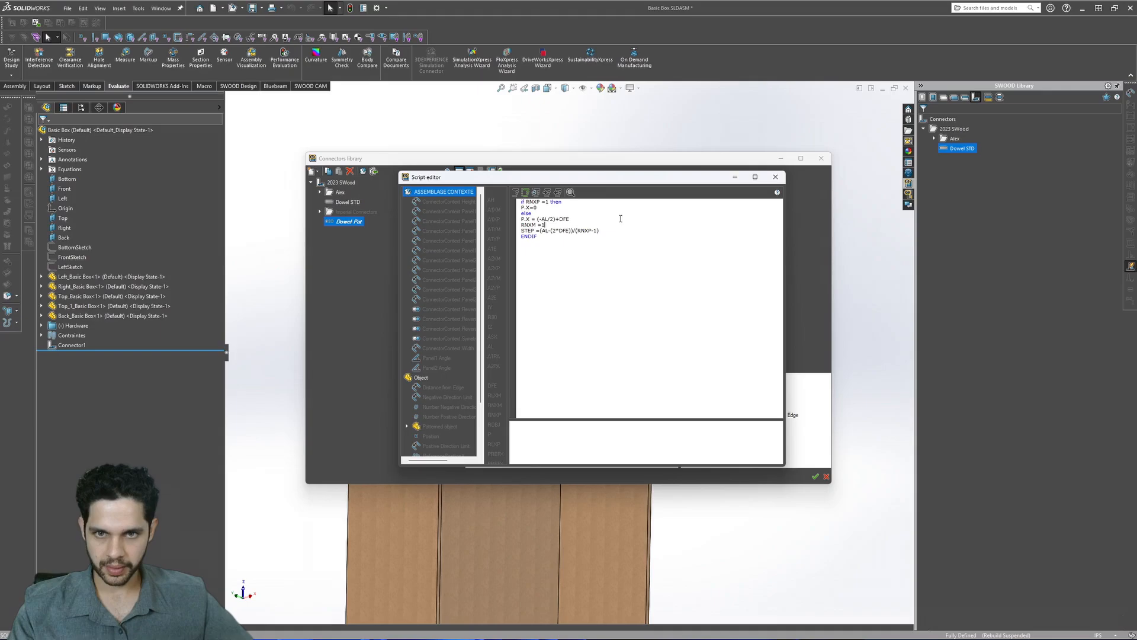
# - Close Dowel Pat's script editor and show the pattern's variables and script alongside the connector preview
pyautogui.click(597, 201)
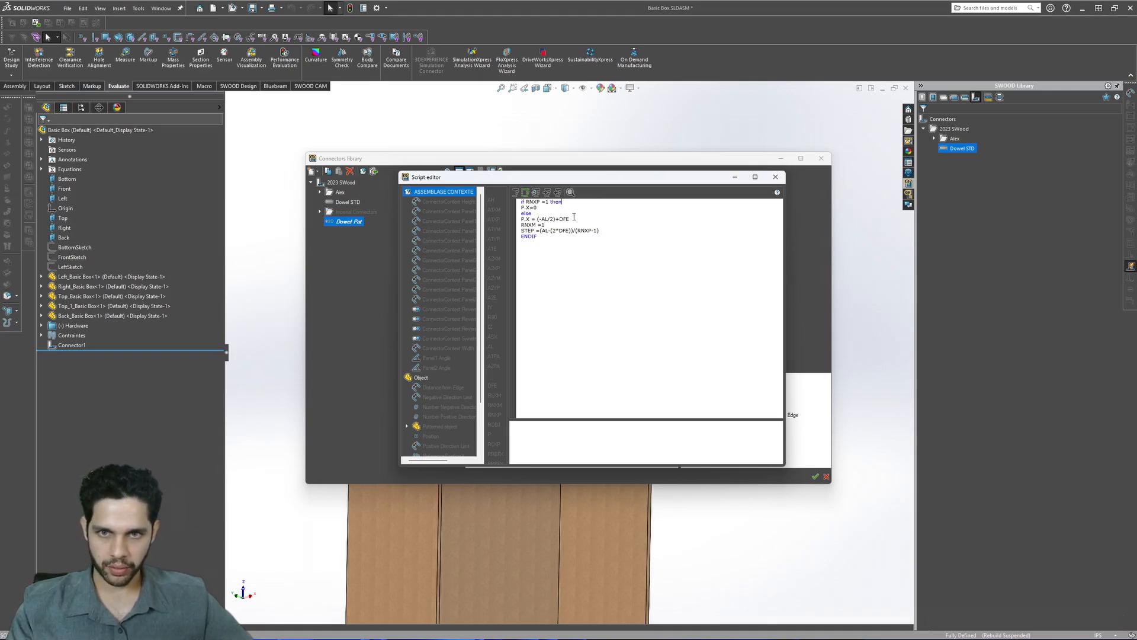
pyautogui.moveTo(571, 181); pyautogui.dragTo(916, 201)
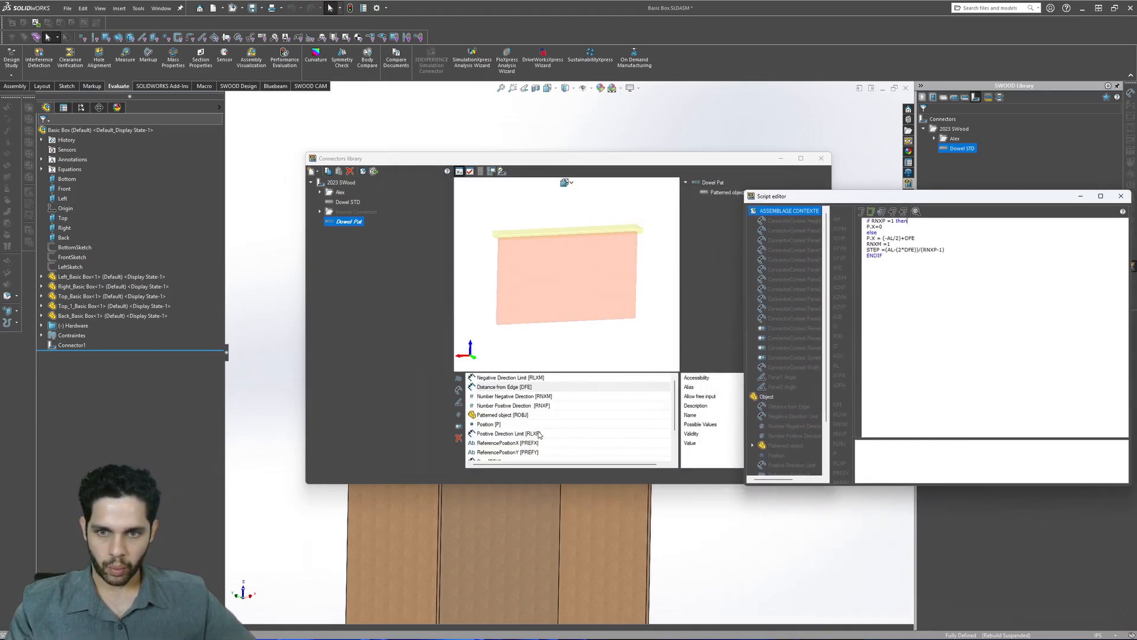
pyautogui.click(487, 172)
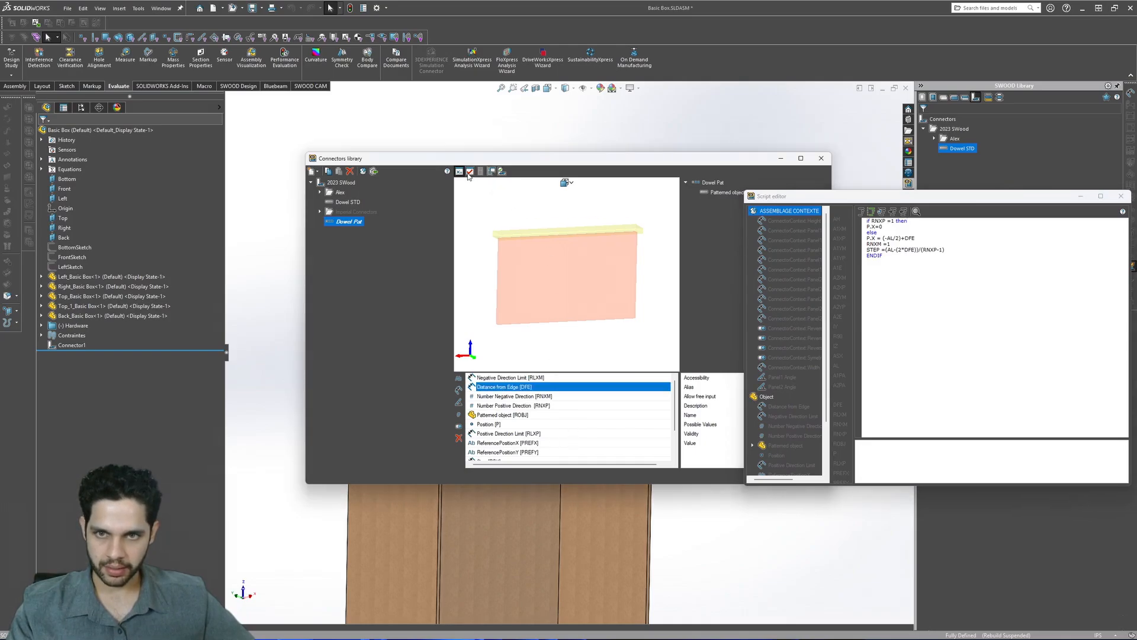
pyautogui.moveTo(902, 200); pyautogui.dragTo(577, 203)
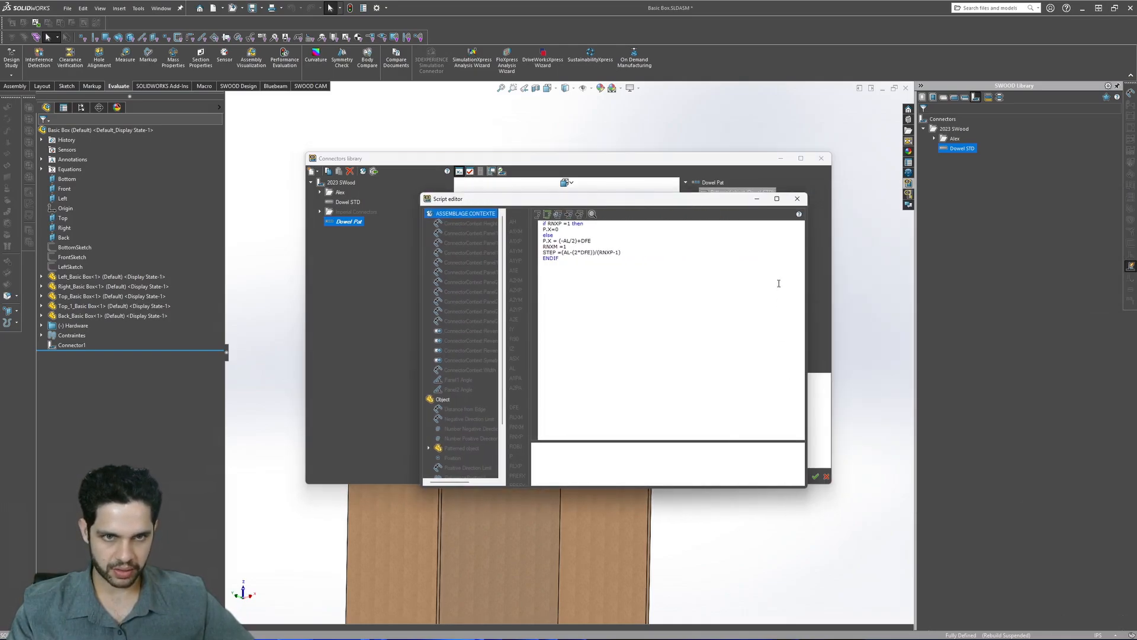
pyautogui.click(652, 269)
pyautogui.moveTo(686, 207); pyautogui.dragTo(571, 125)
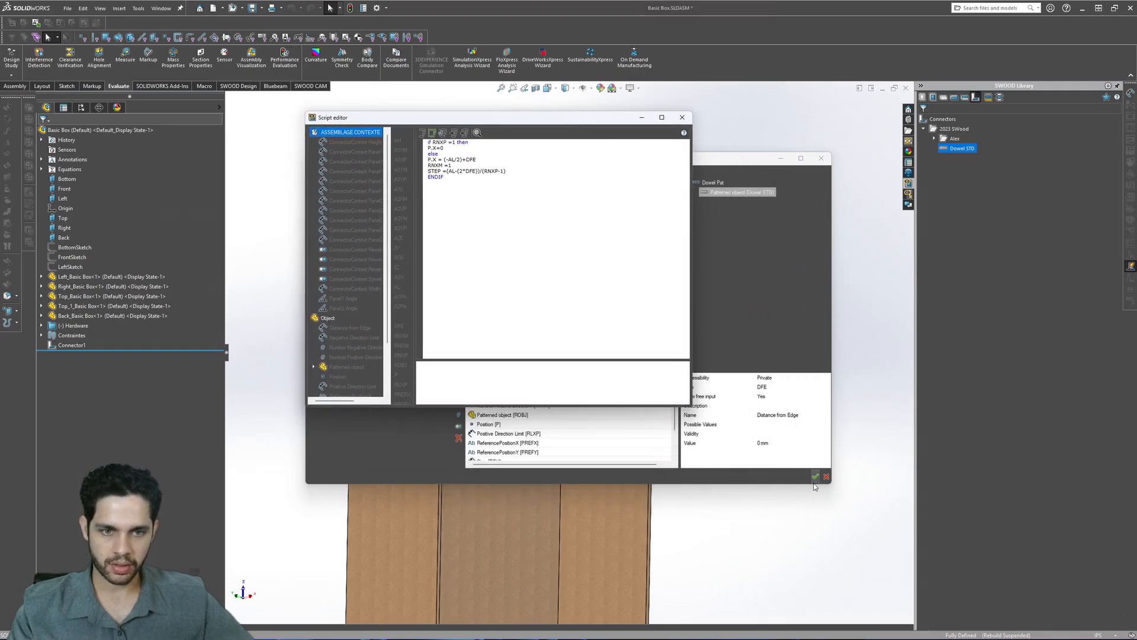
pyautogui.click(683, 117)
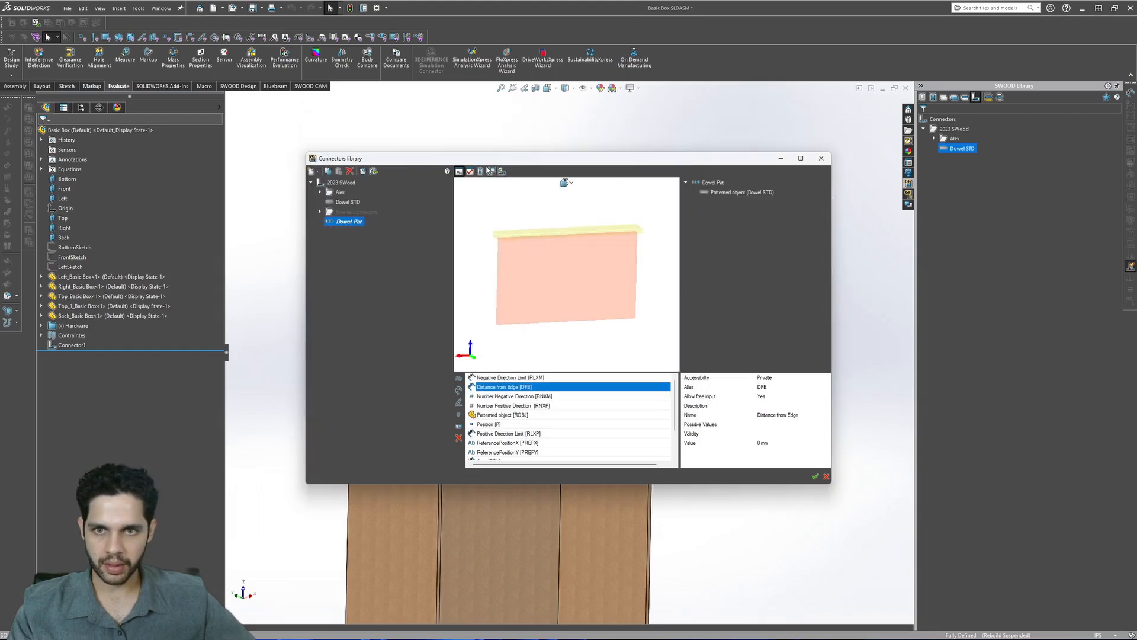
pyautogui.click(490, 171)
pyautogui.click(406, 31)
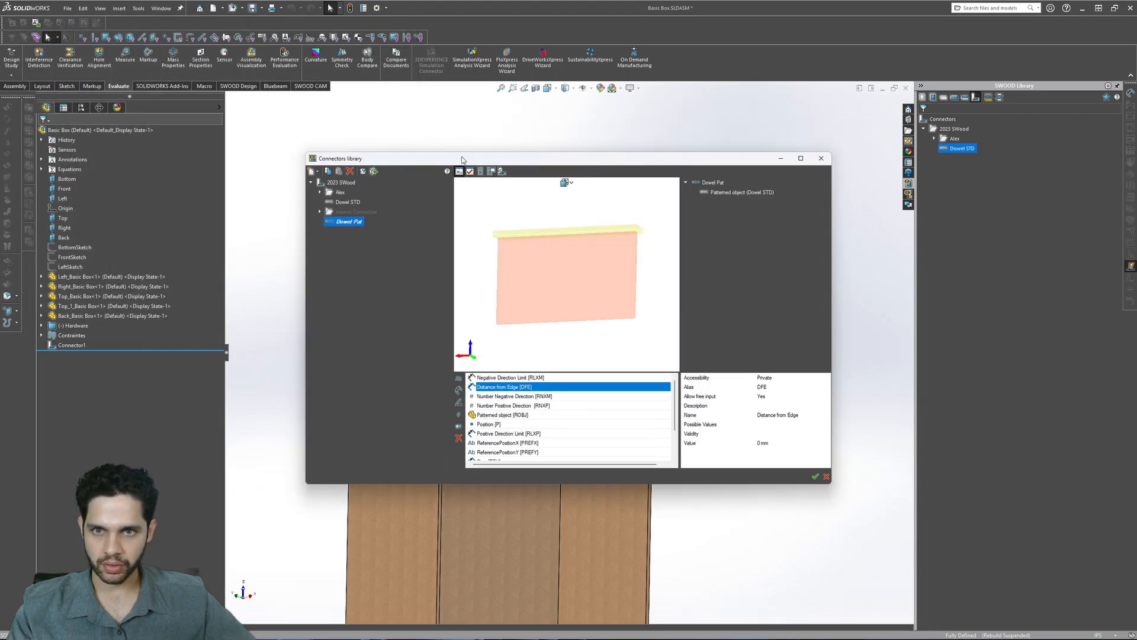
pyautogui.click(481, 171)
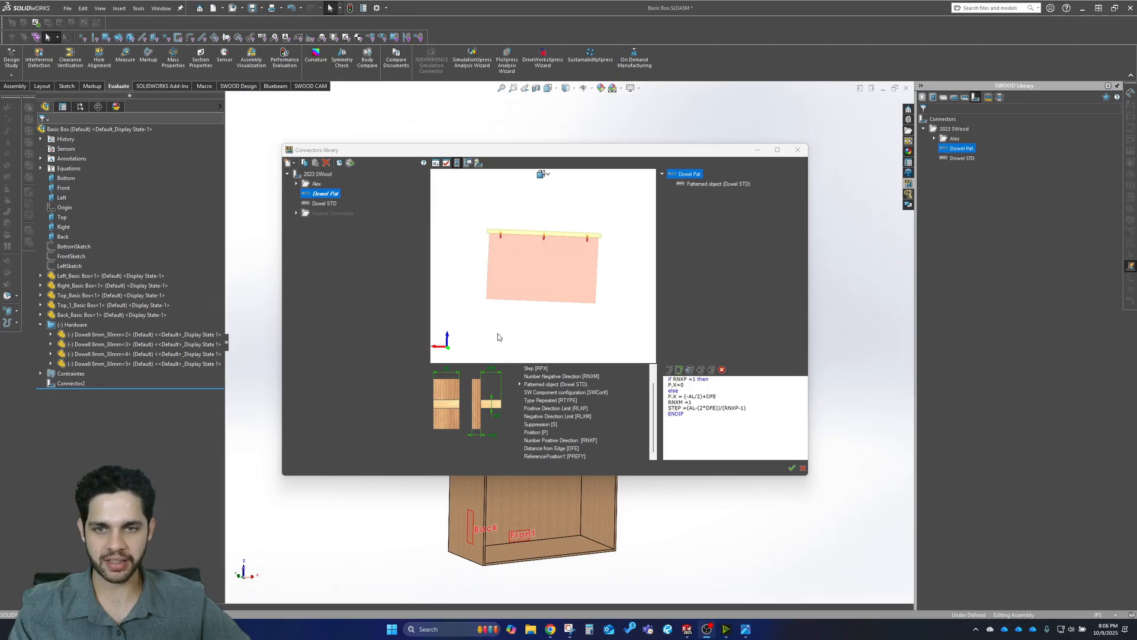
# - Examine the dowel positions in the Dowel Pat preview against the variables and the spacing script
pyautogui.moveTo(509, 335); pyautogui.dragTo(472, 346, button='middle')
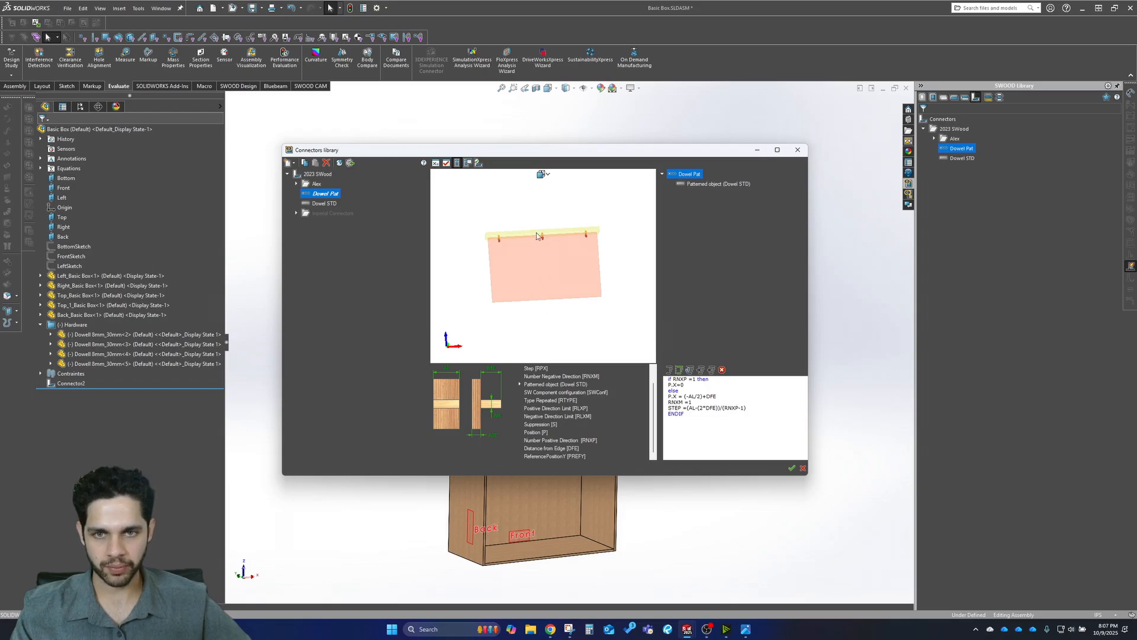
pyautogui.moveTo(546, 241)
pyautogui.mouseDown(button='middle')
pyautogui.moveTo(548, 270)
pyautogui.moveTo(542, 246)
pyautogui.mouseUp(button='middle')
pyautogui.scroll(-1, 543, 246)
pyautogui.scroll(-2, 542, 245)
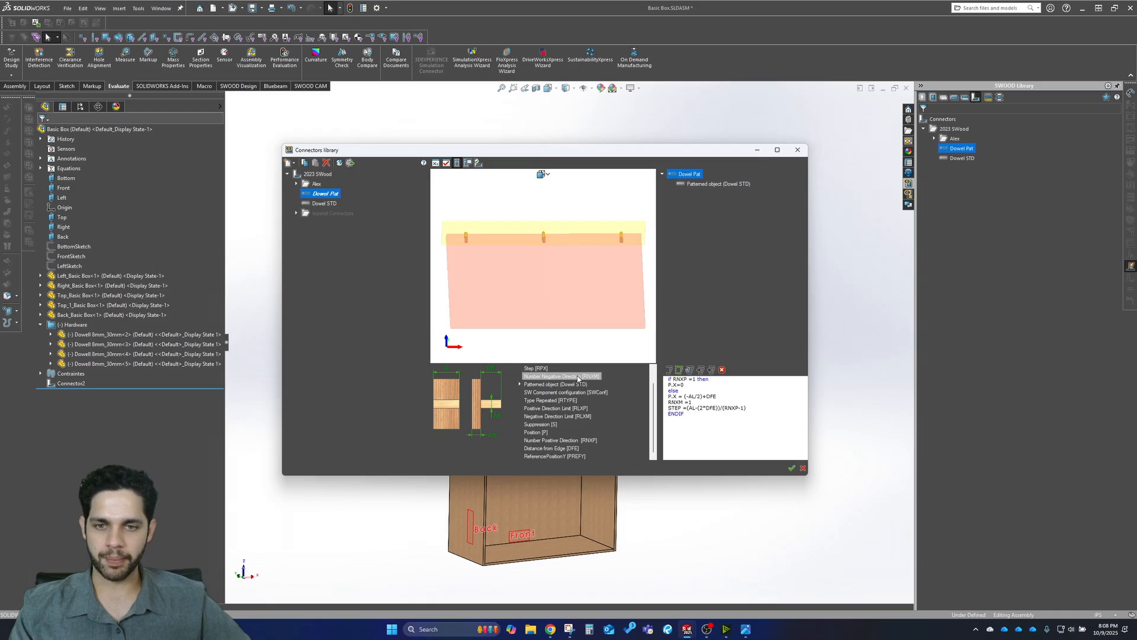
pyautogui.scroll(-4, 463, 250)
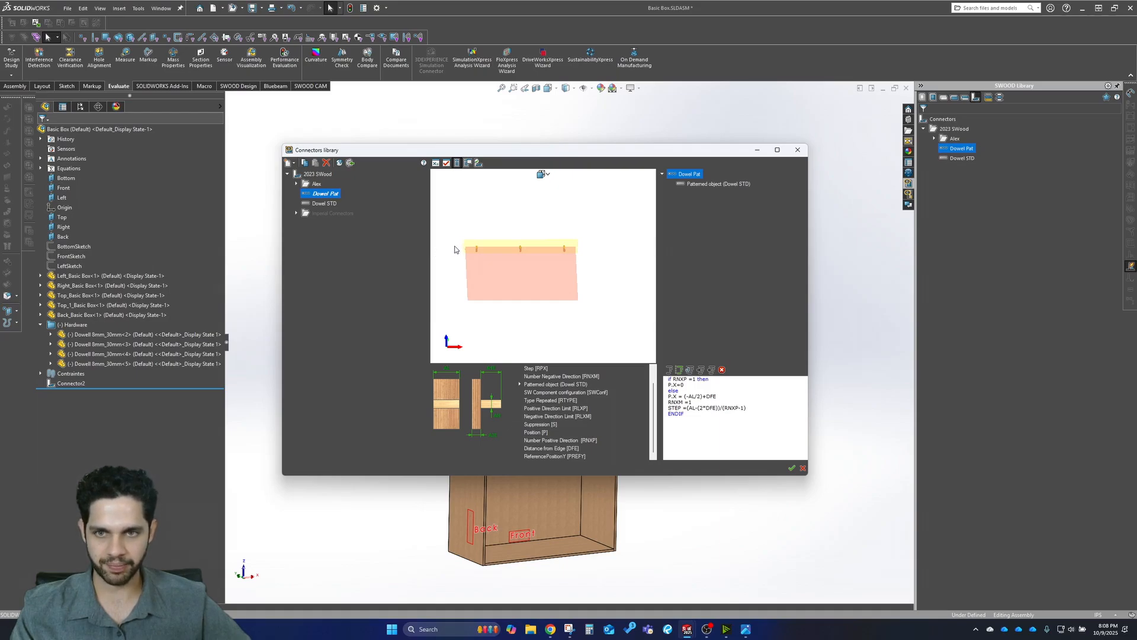
pyautogui.moveTo(482, 273); pyautogui.dragTo(494, 236, button='middle')
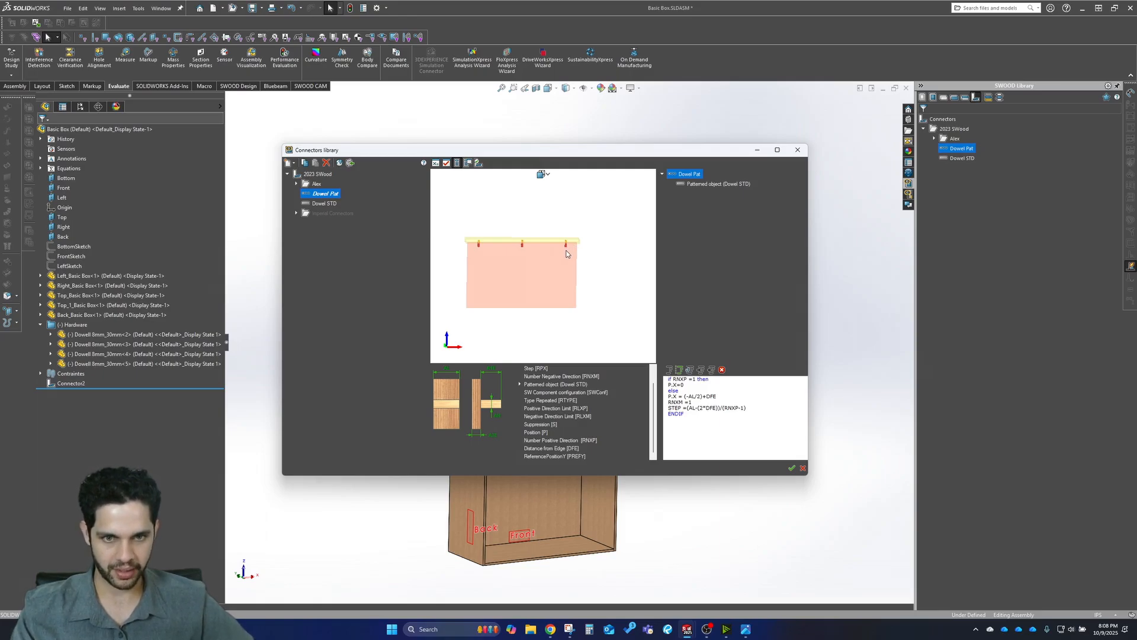
pyautogui.moveTo(574, 244); pyautogui.dragTo(502, 267, button='middle')
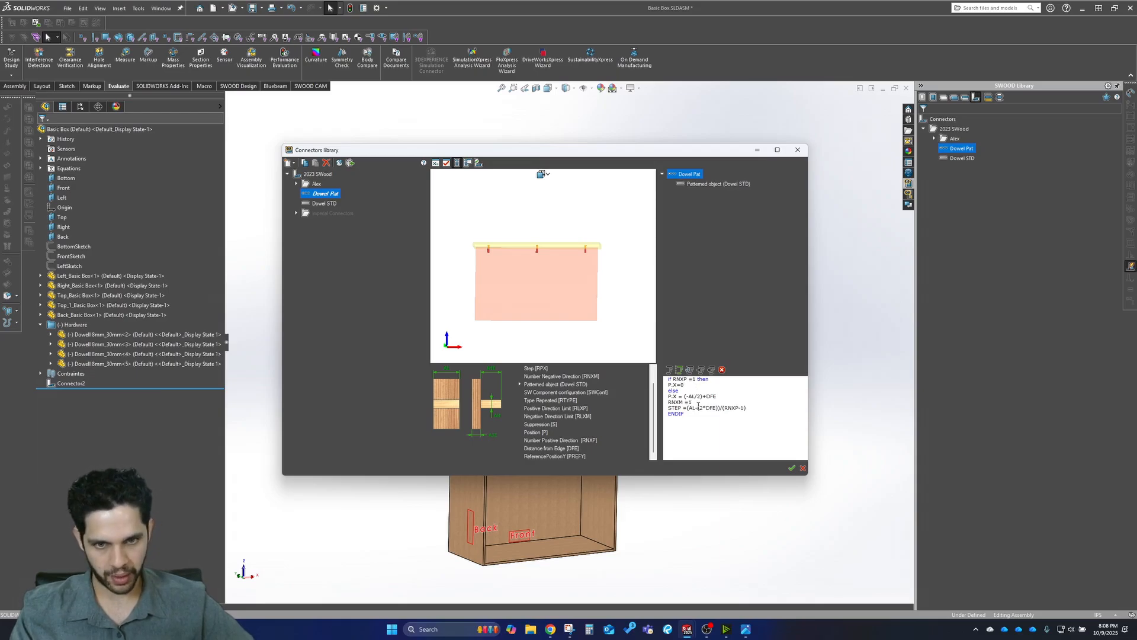
pyautogui.scroll(-1, 521, 264)
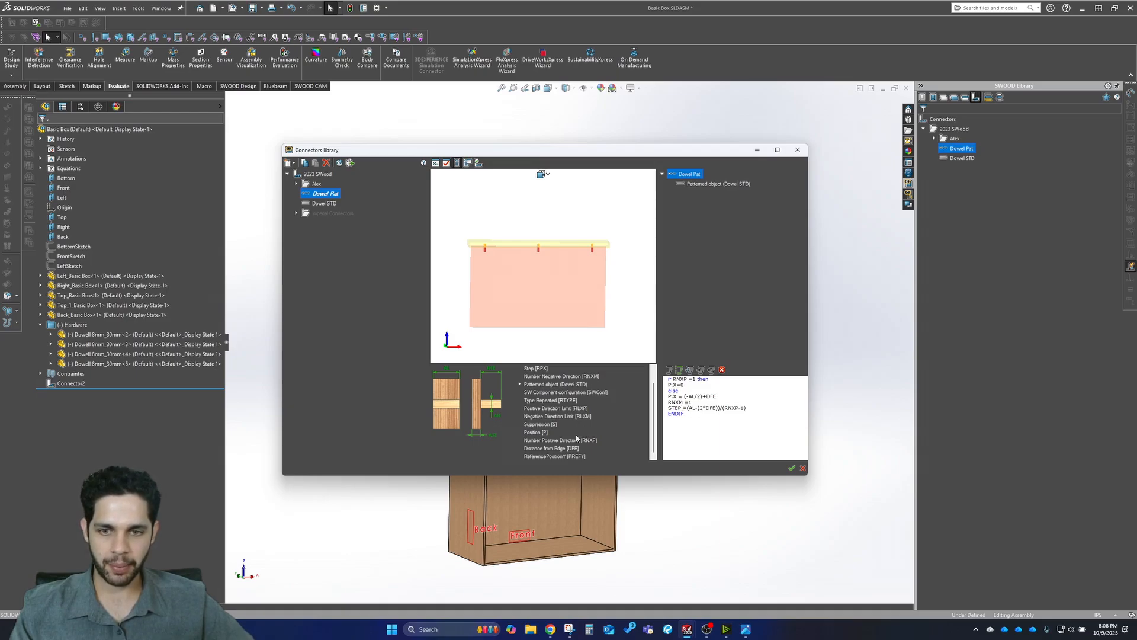
pyautogui.scroll(1, 548, 408)
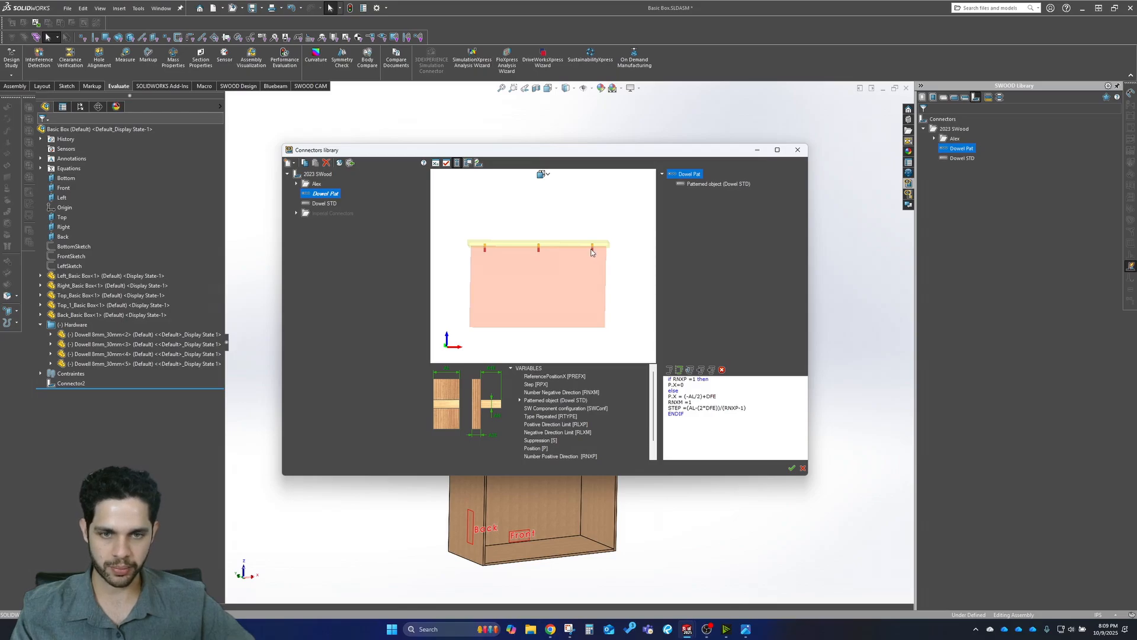
pyautogui.click(716, 409)
pyautogui.write(')')
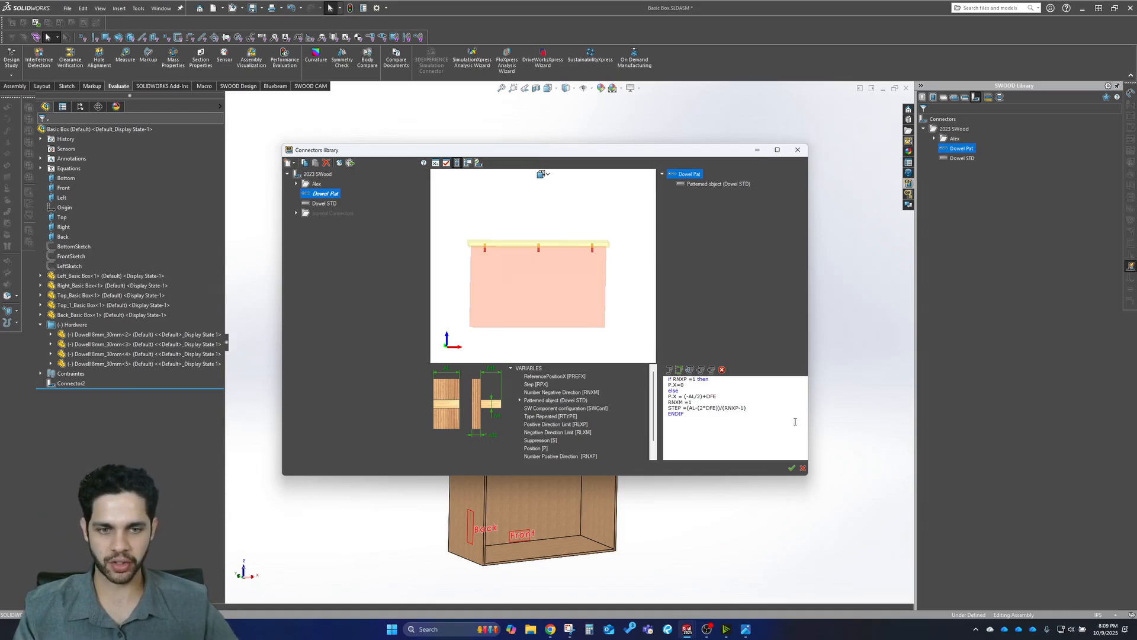
pyautogui.moveTo(770, 422); pyautogui.dragTo(685, 386)
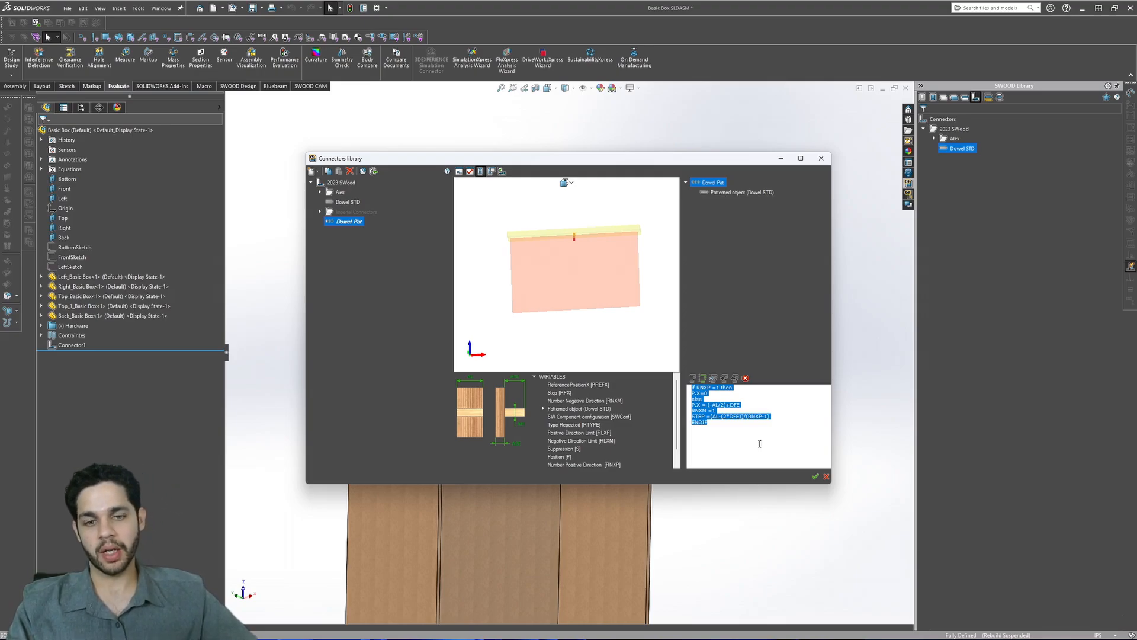
pyautogui.click(582, 245)
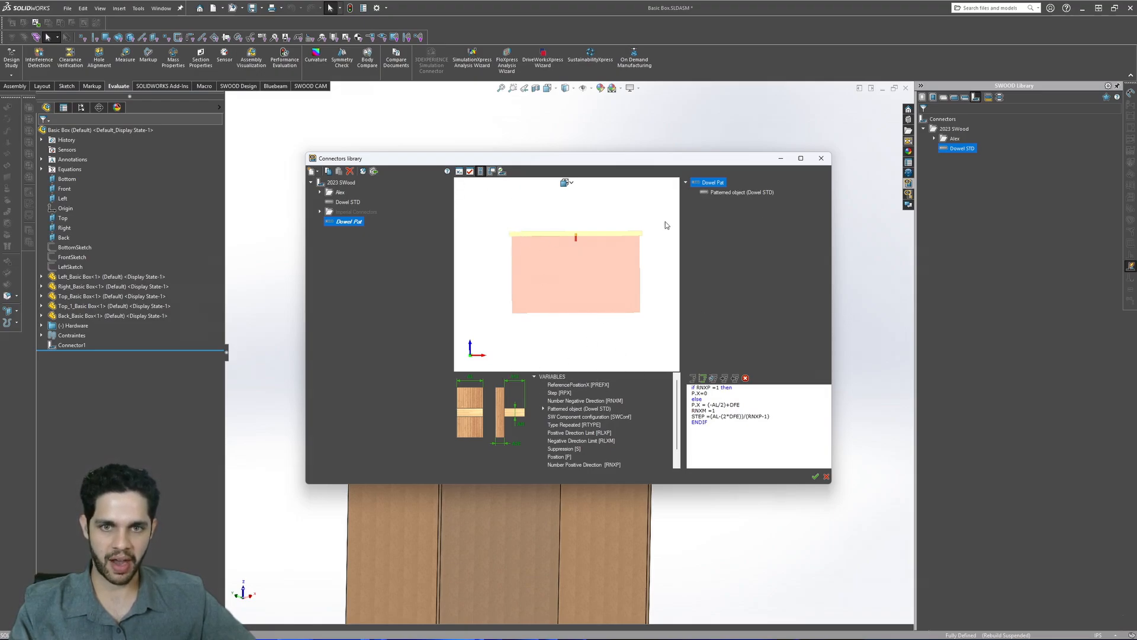
# - Set the Distance from Edge parameter's accessibility to Exposed and check it in Dowel Pat's test view
pyautogui.click(459, 172)
pyautogui.click(549, 378)
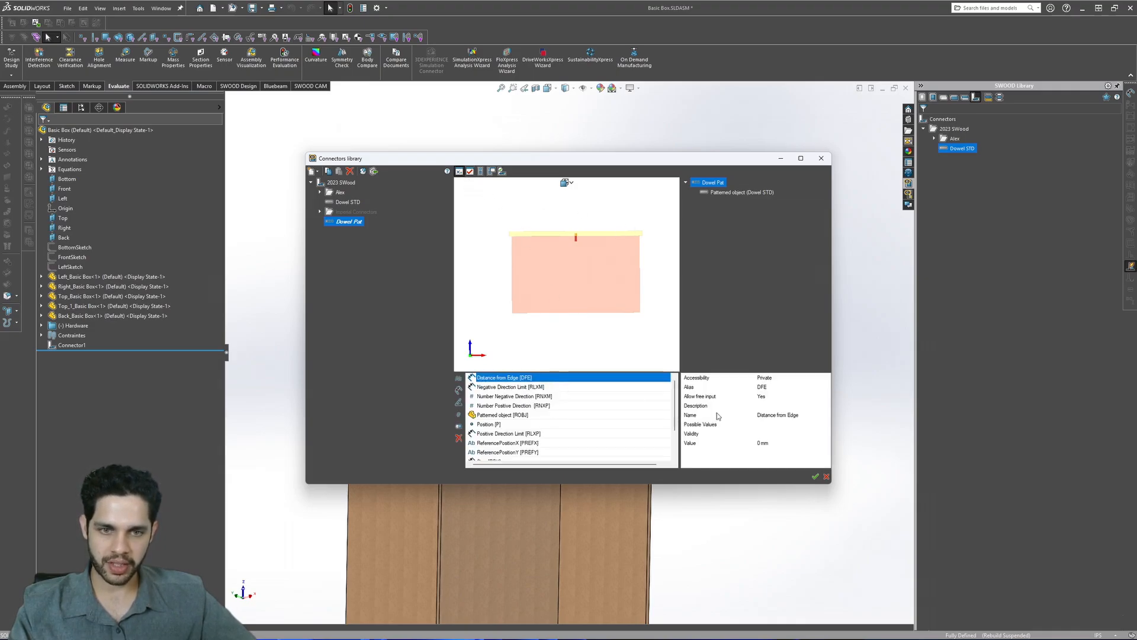
pyautogui.click(766, 377)
pyautogui.click(770, 395)
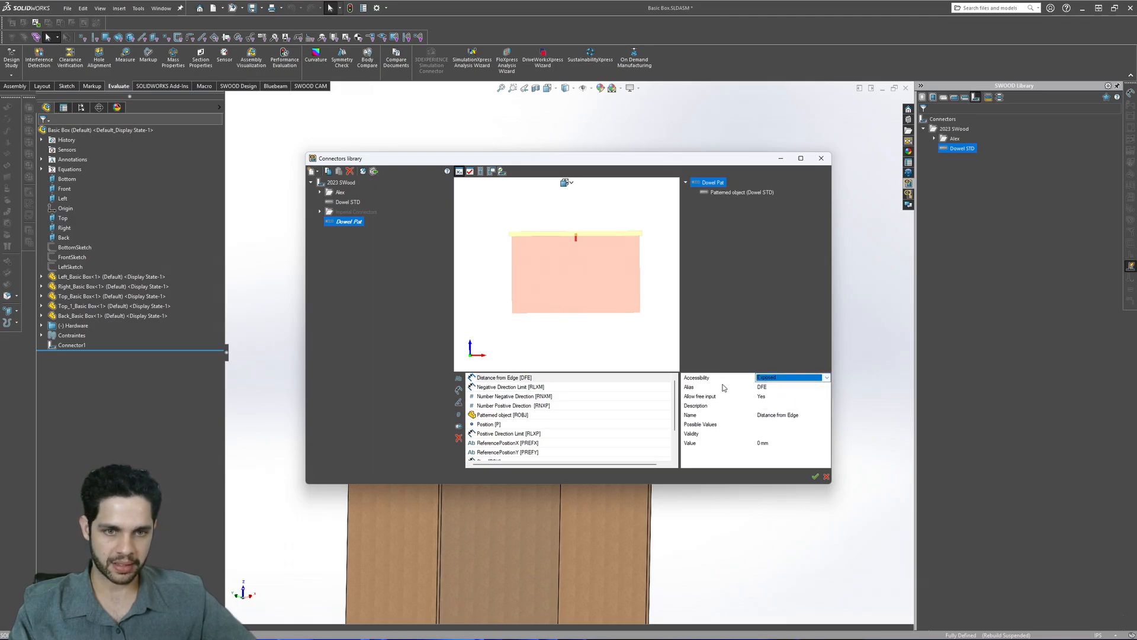
pyautogui.click(502, 171)
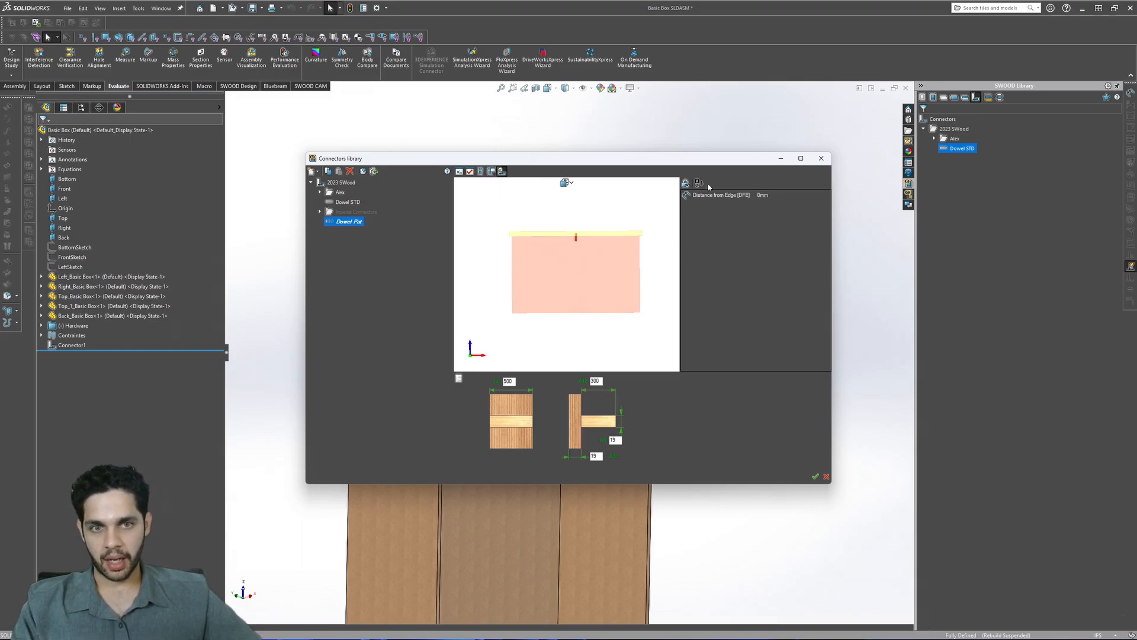
pyautogui.click(764, 196)
pyautogui.click(469, 172)
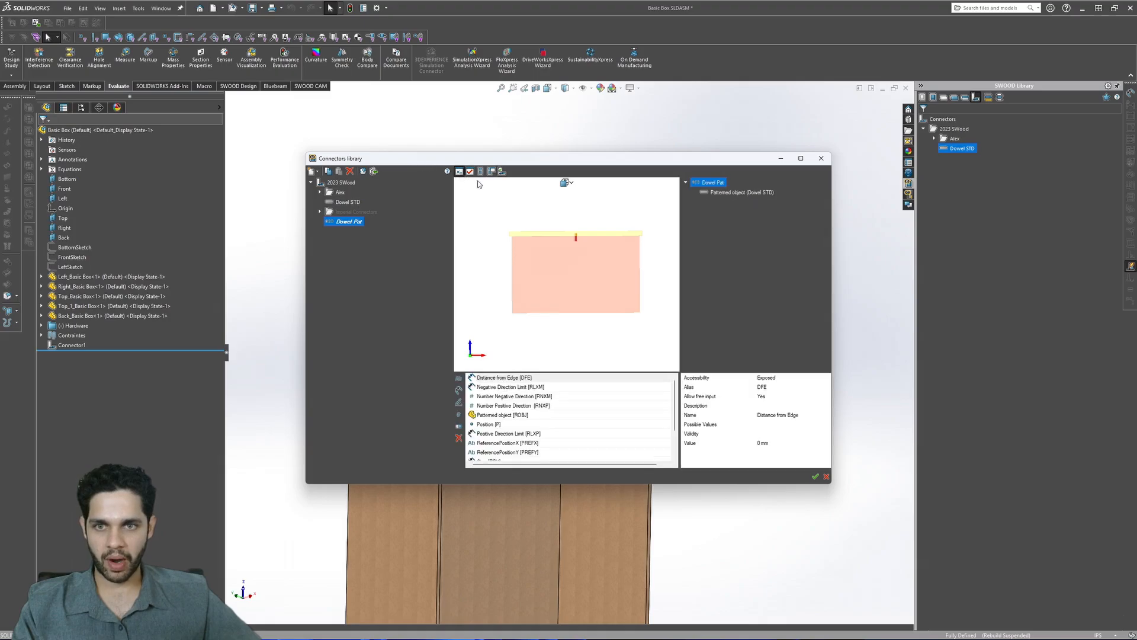
# - Set the Distance from Edge parameter's accessibility to Private and check Dowel Pat's test view
pyautogui.click(774, 379)
pyautogui.click(770, 386)
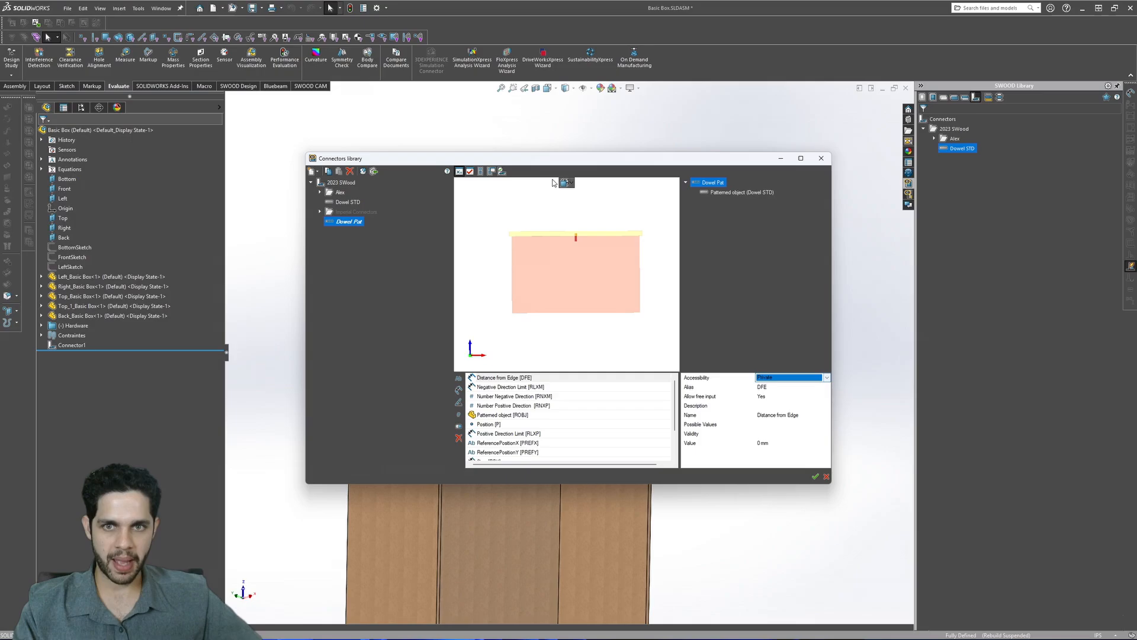
pyautogui.click(500, 173)
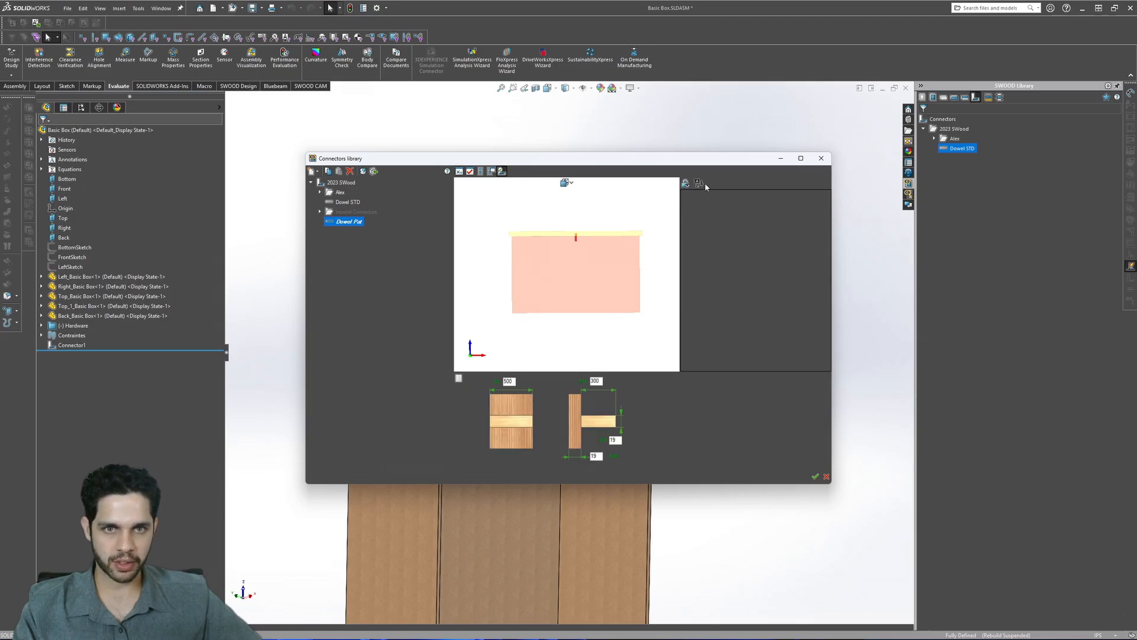
# - Set Distance from Edge's accessibility to Exposed and its value to 2 in, and check it in the test view
pyautogui.click(460, 172)
pyautogui.click(769, 378)
pyautogui.click(768, 405)
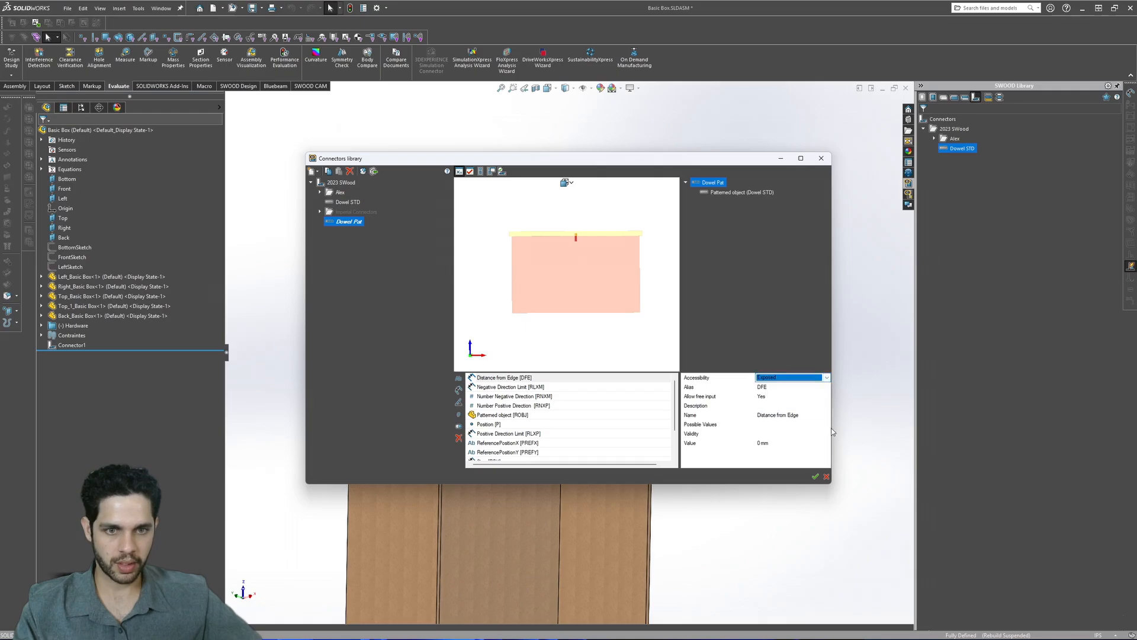
pyautogui.click(770, 442)
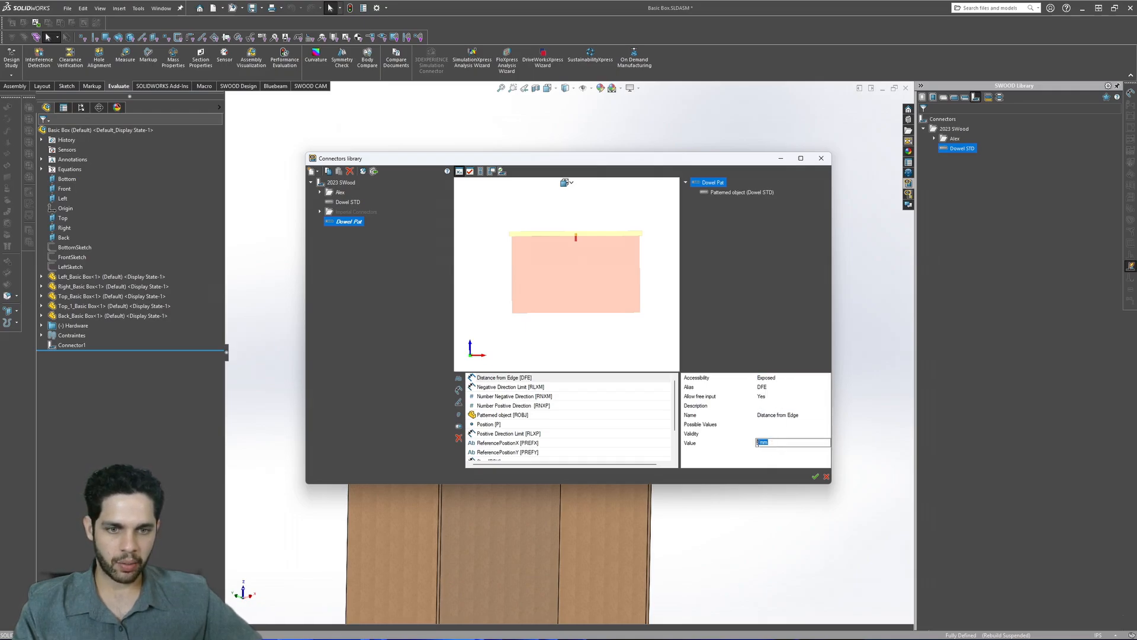
pyautogui.write('2"')
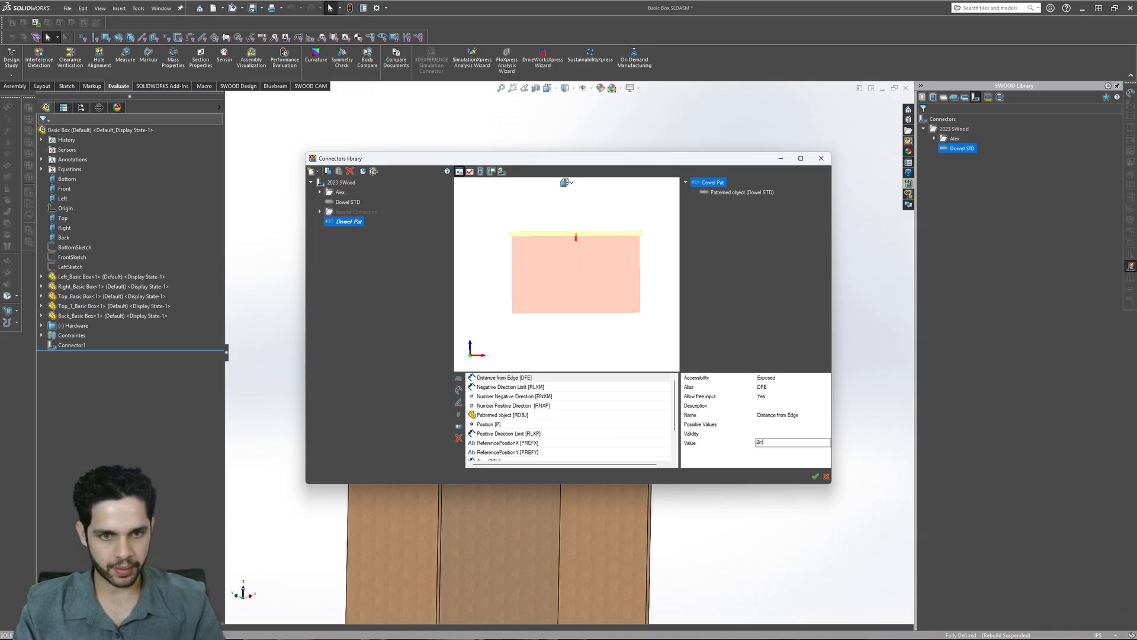
pyautogui.click(742, 439)
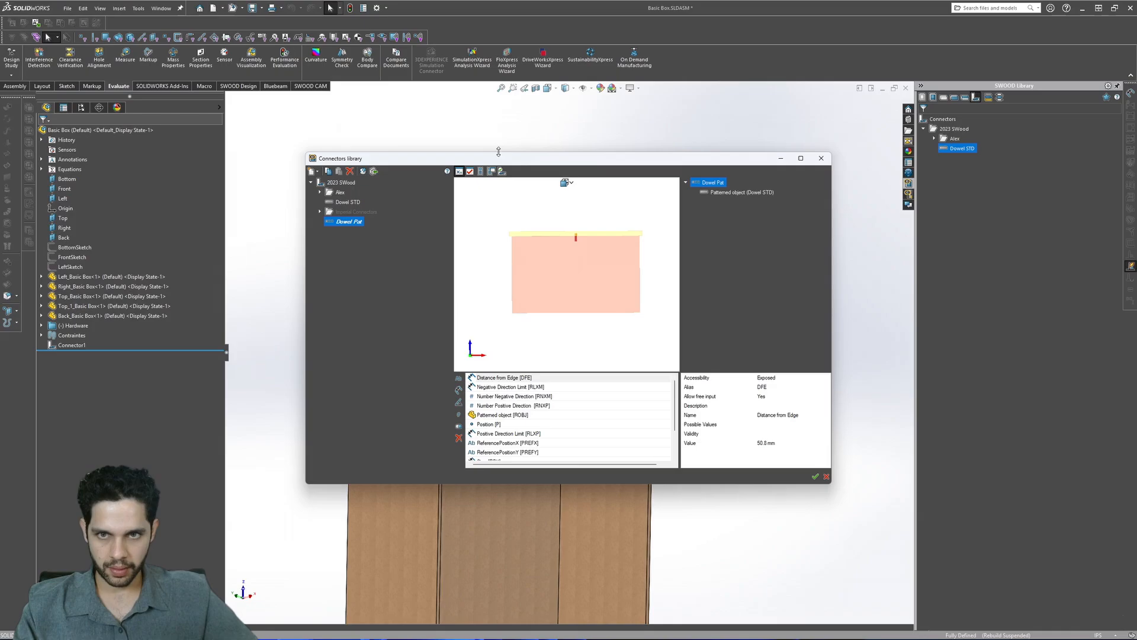
pyautogui.click(502, 171)
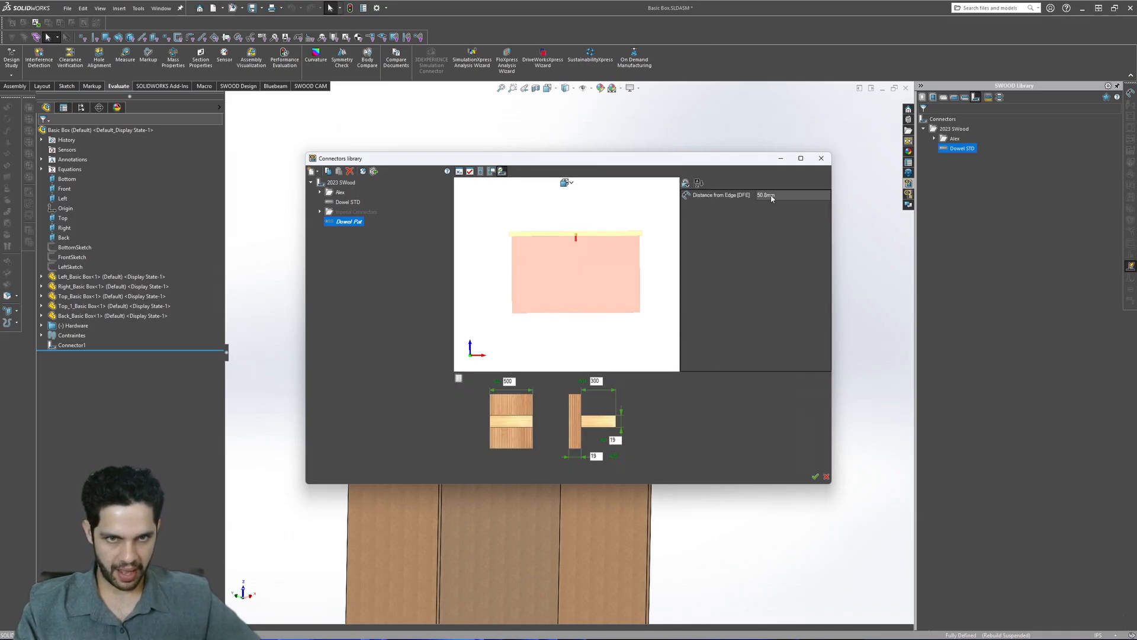
pyautogui.click(459, 171)
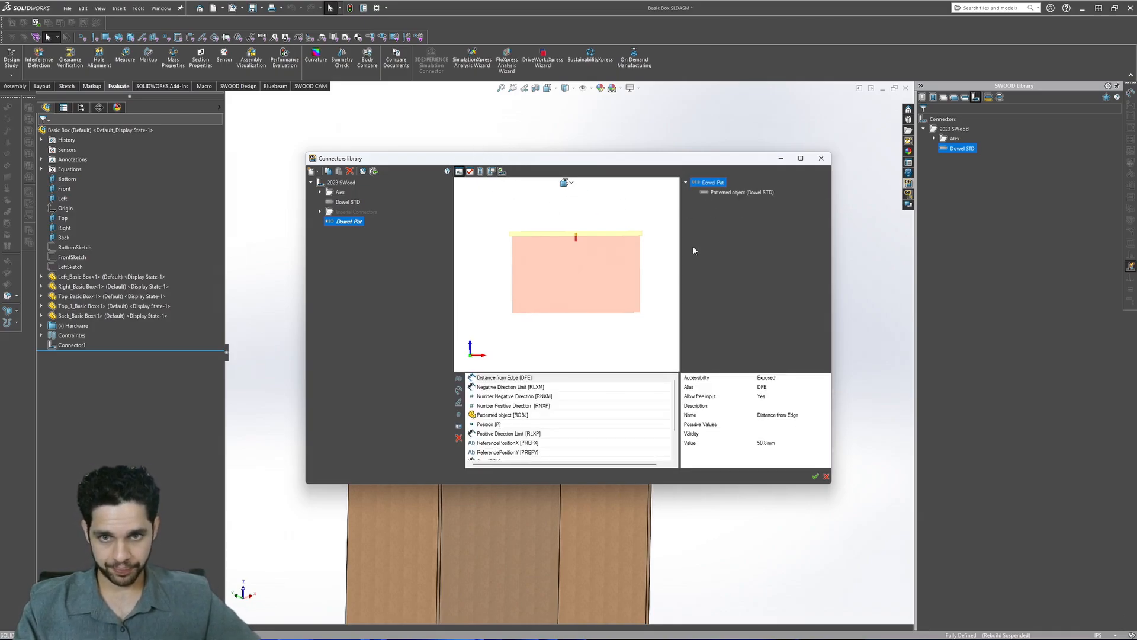
# - Review Dowel Pat's parameter list and script, and inspect the properties of the Number Negative Direction parameter
pyautogui.scroll(-2, 557, 435)
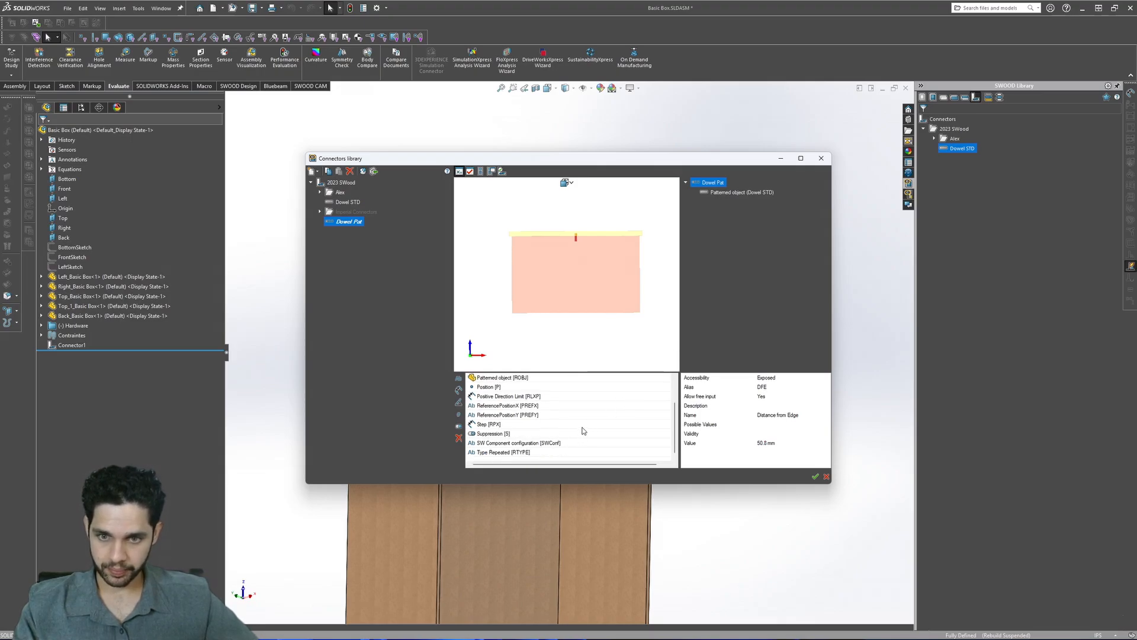
pyautogui.scroll(2, 586, 432)
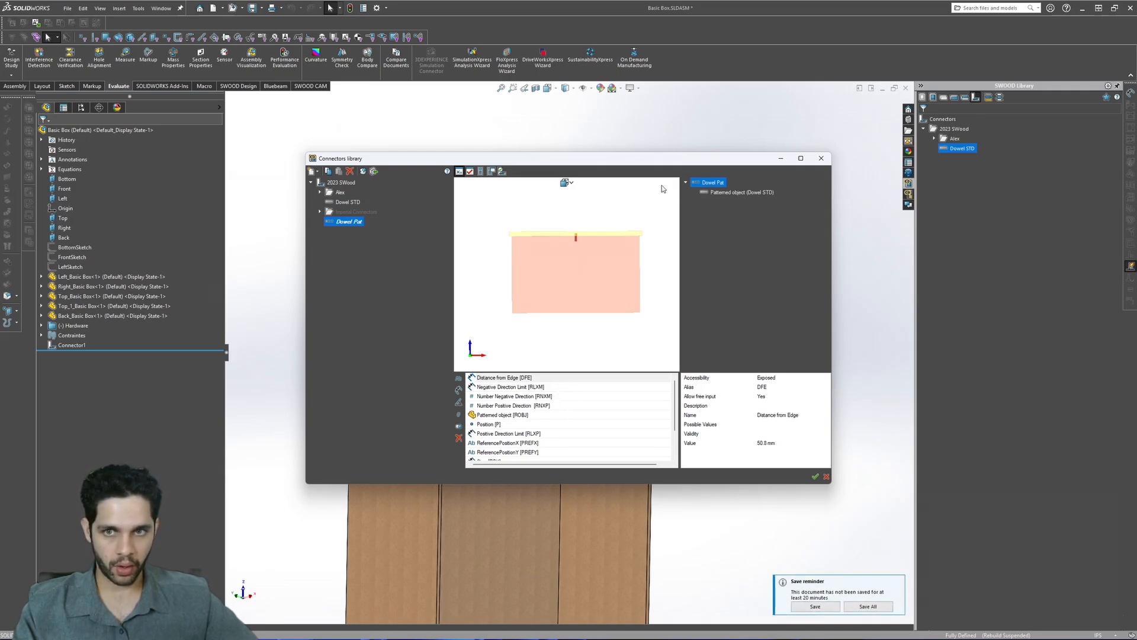
pyautogui.click(491, 171)
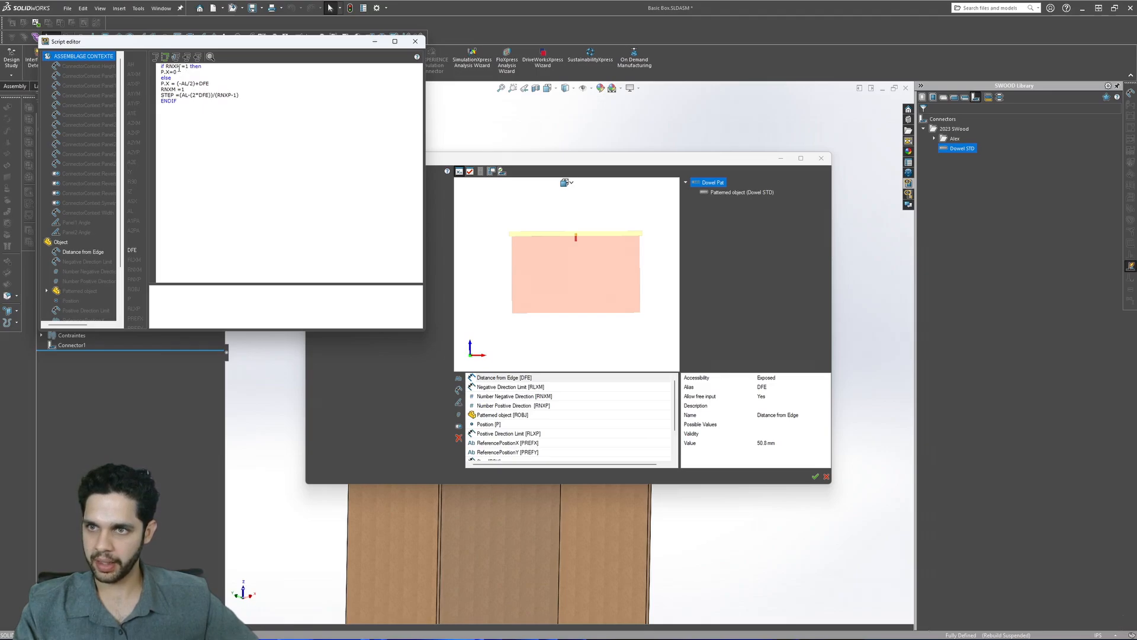
pyautogui.click(377, 41)
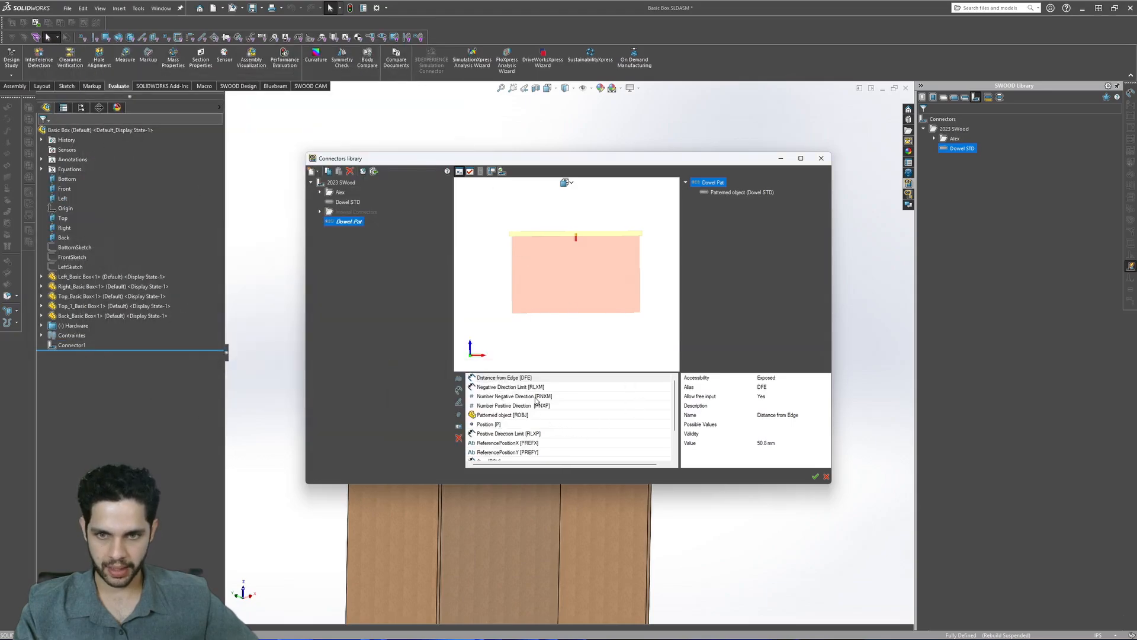
pyautogui.click(537, 395)
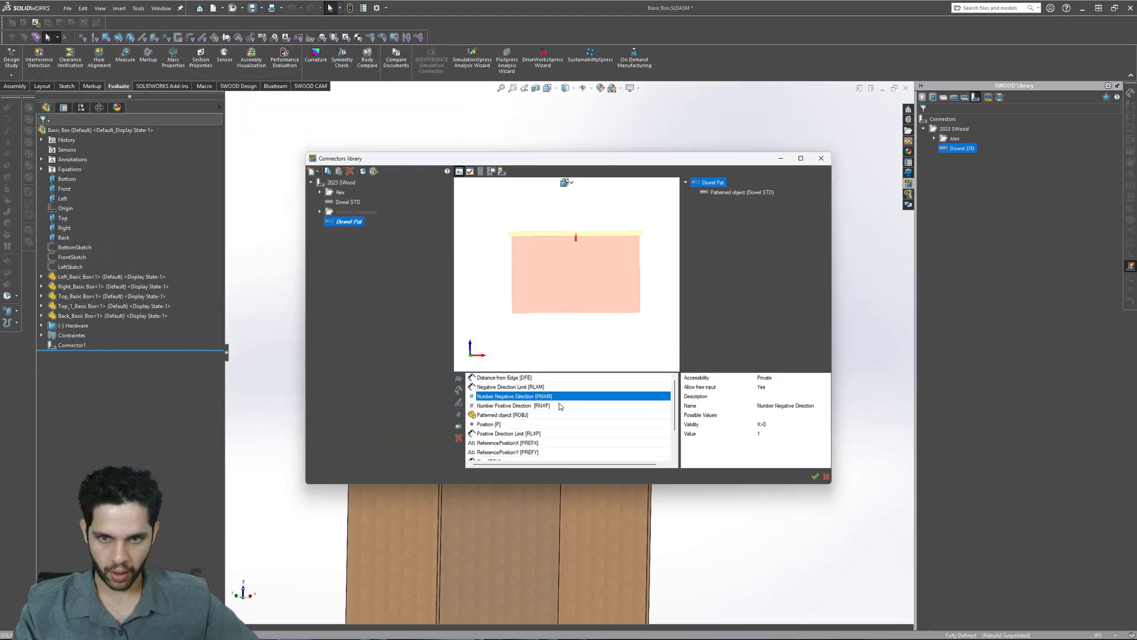
# - Set the Number Positive Direction parameter's accessibility to Exposed and its value to 3
pyautogui.click(560, 406)
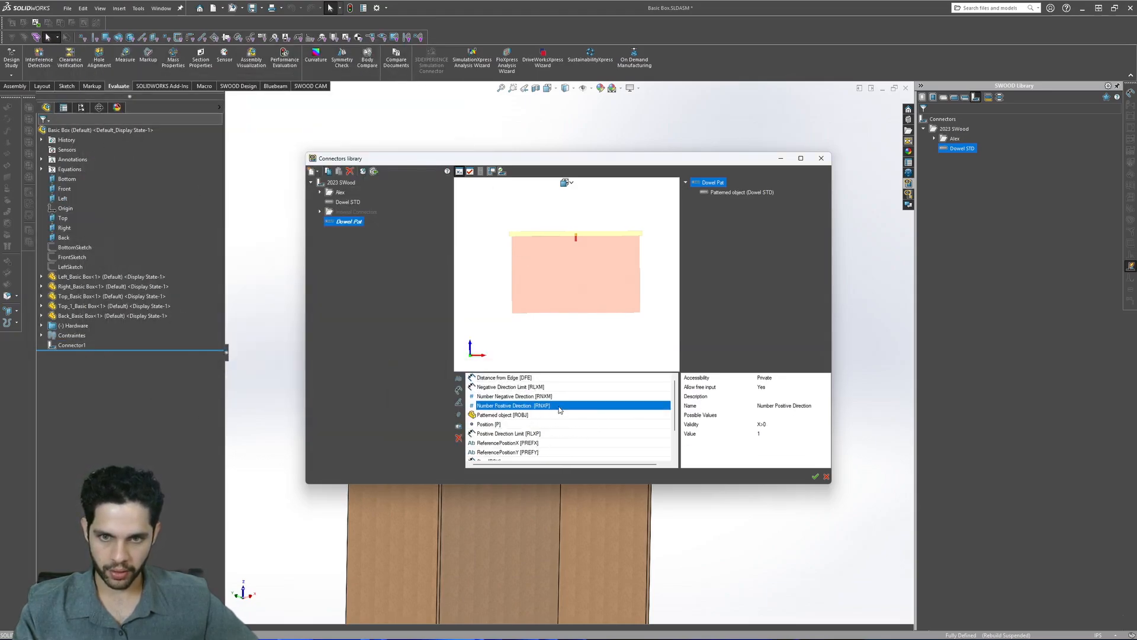
pyautogui.click(770, 377)
pyautogui.click(770, 387)
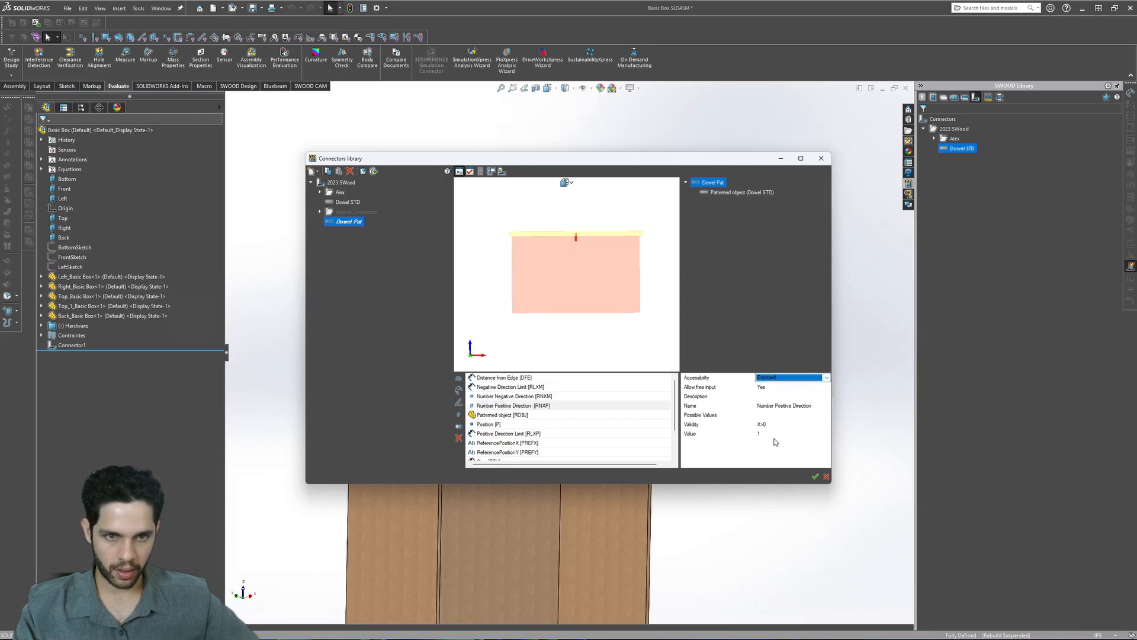
pyautogui.click(777, 433)
pyautogui.press('BackSpace')
pyautogui.write('2')
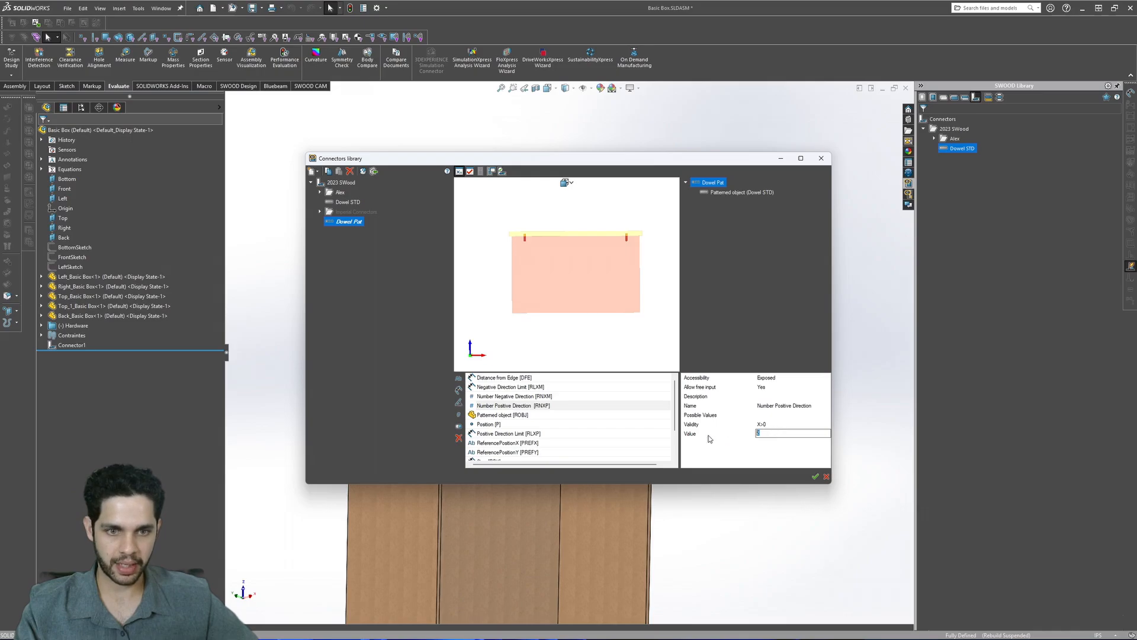
pyautogui.write('3')
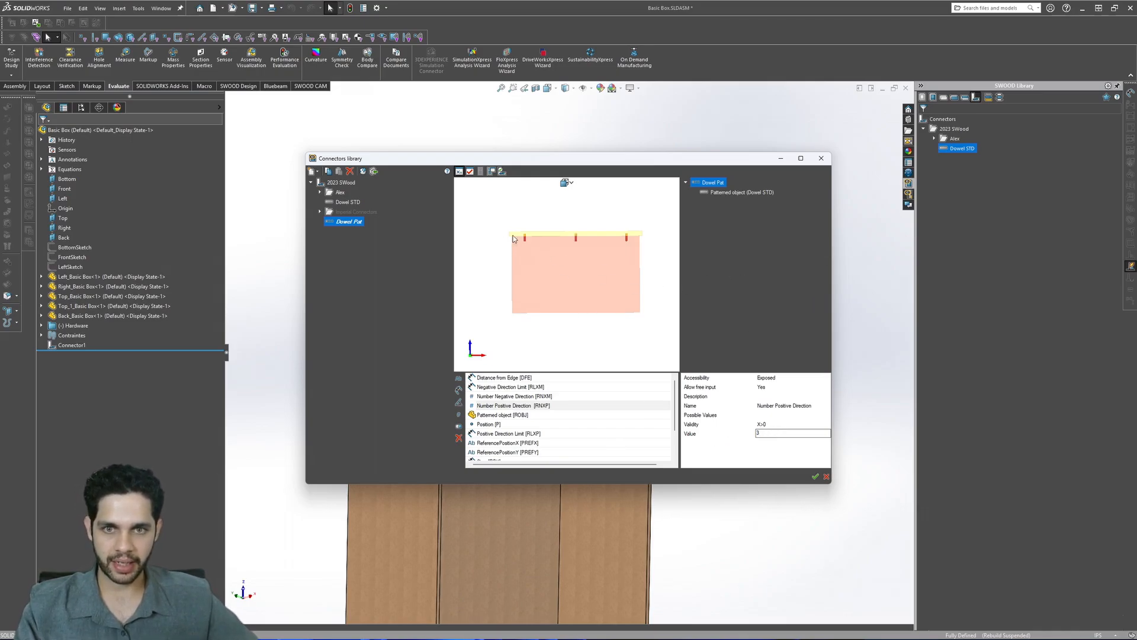
pyautogui.moveTo(585, 240); pyautogui.dragTo(522, 241, button='middle')
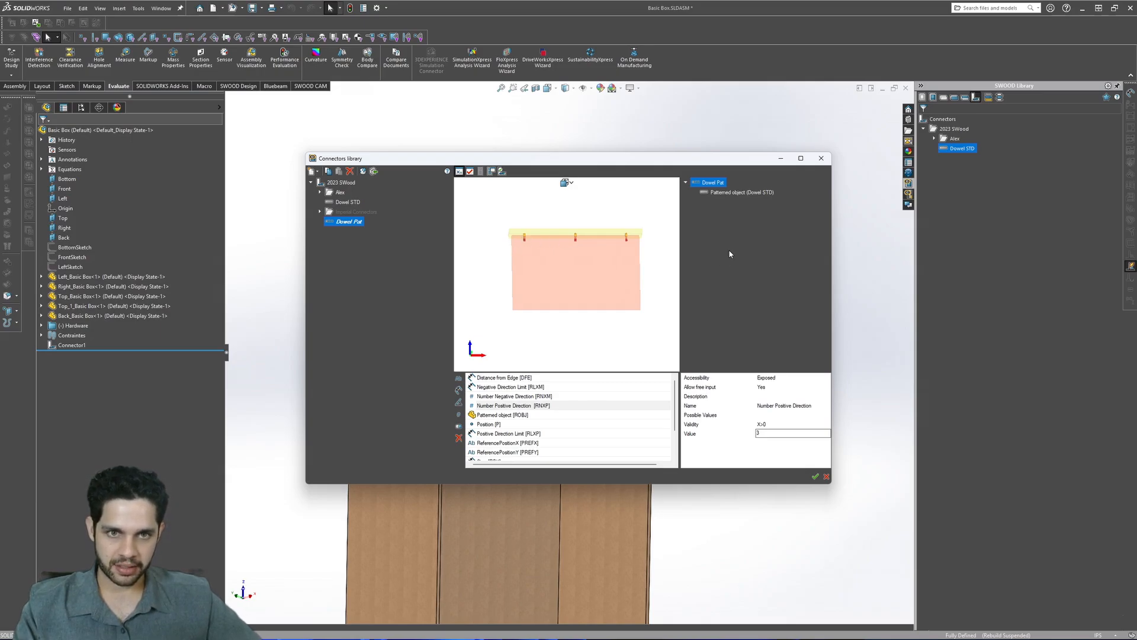
# - Try a Distance from Edge of 76.2 mm in Dowel Pat's test view and check the dowel positions
pyautogui.click(504, 172)
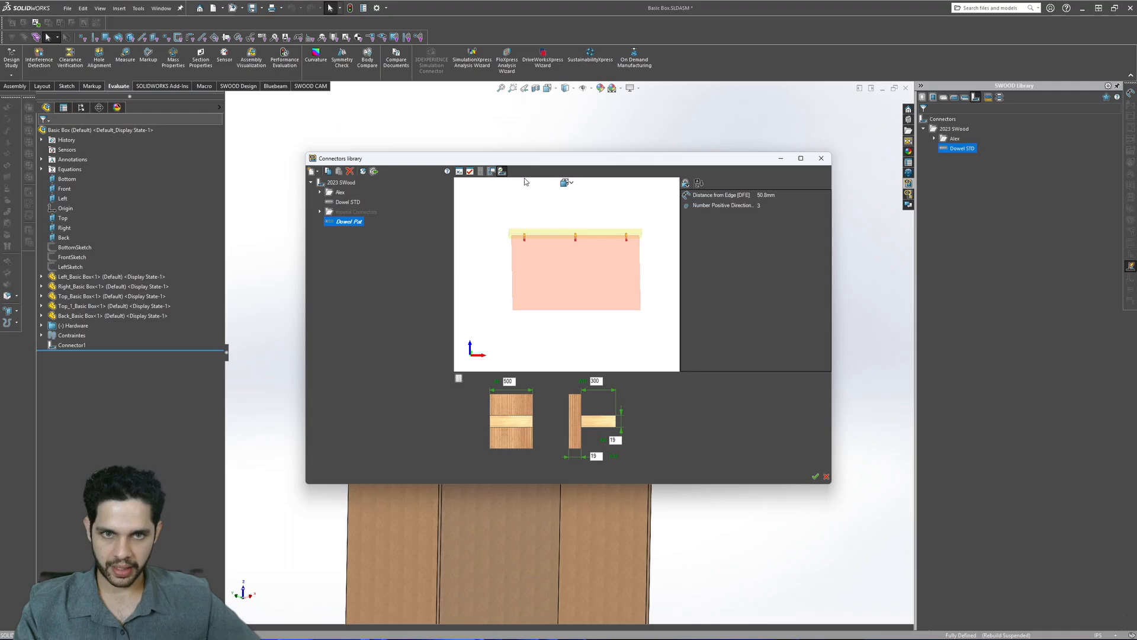
pyautogui.click(776, 194)
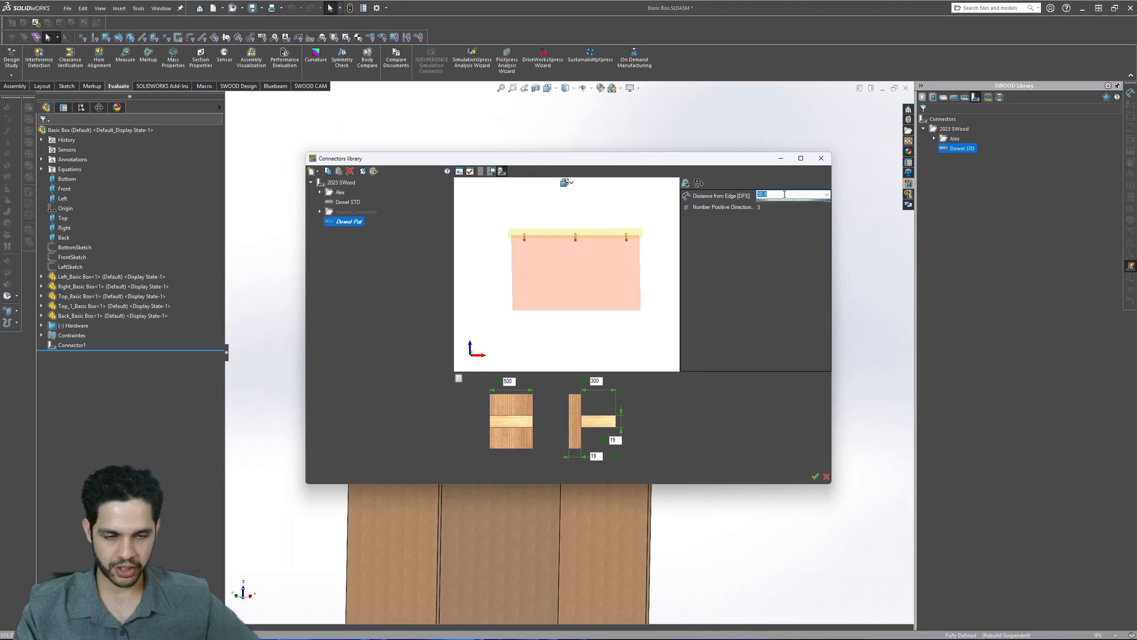
pyautogui.write('76.2mm')
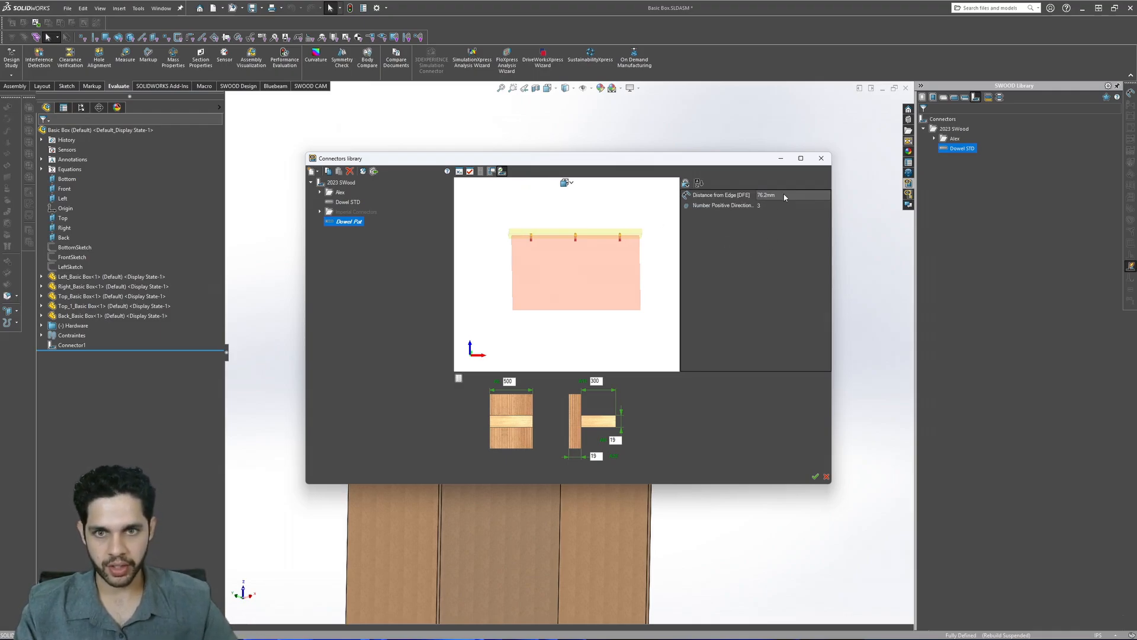
pyautogui.press('Return')
pyautogui.moveTo(616, 249); pyautogui.dragTo(521, 260, button='middle')
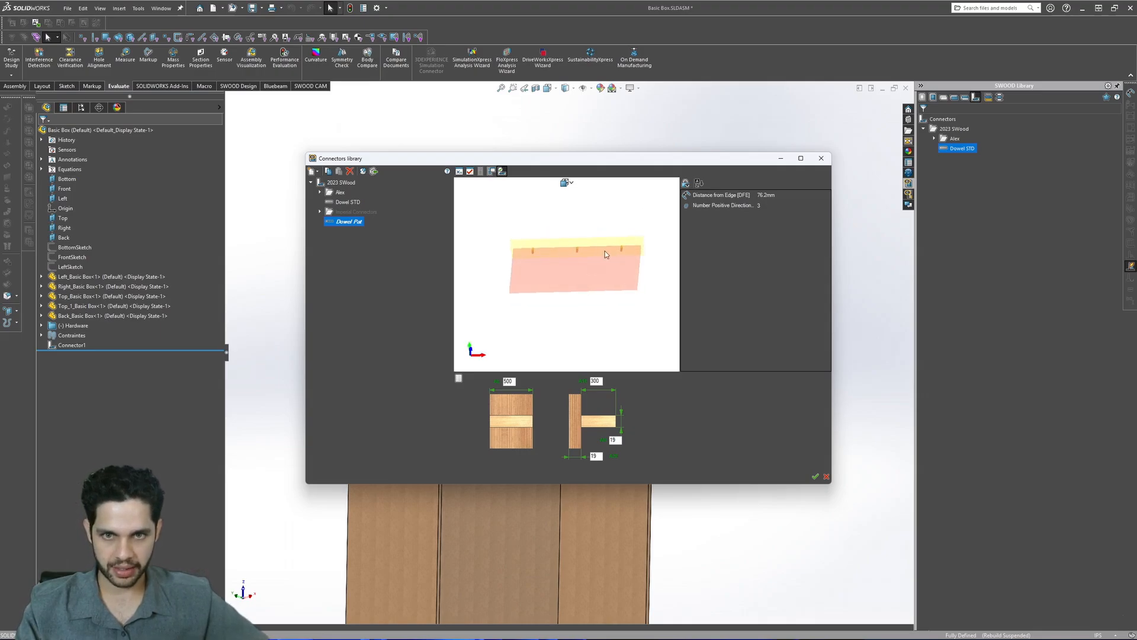
pyautogui.click(770, 205)
pyautogui.write('1in')
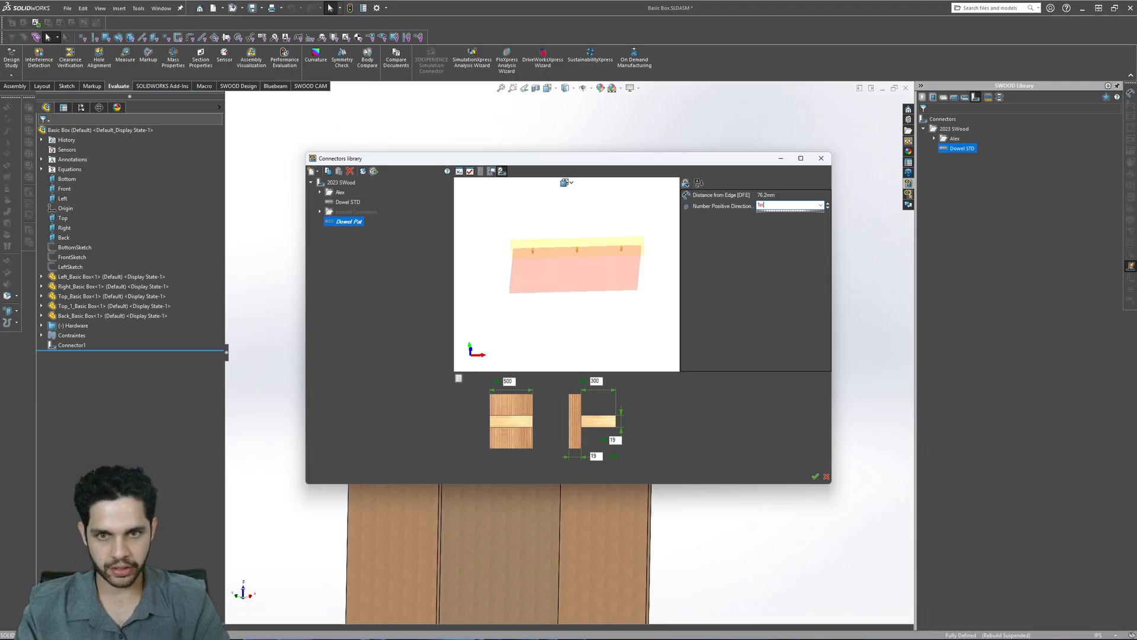
pyautogui.press('Return')
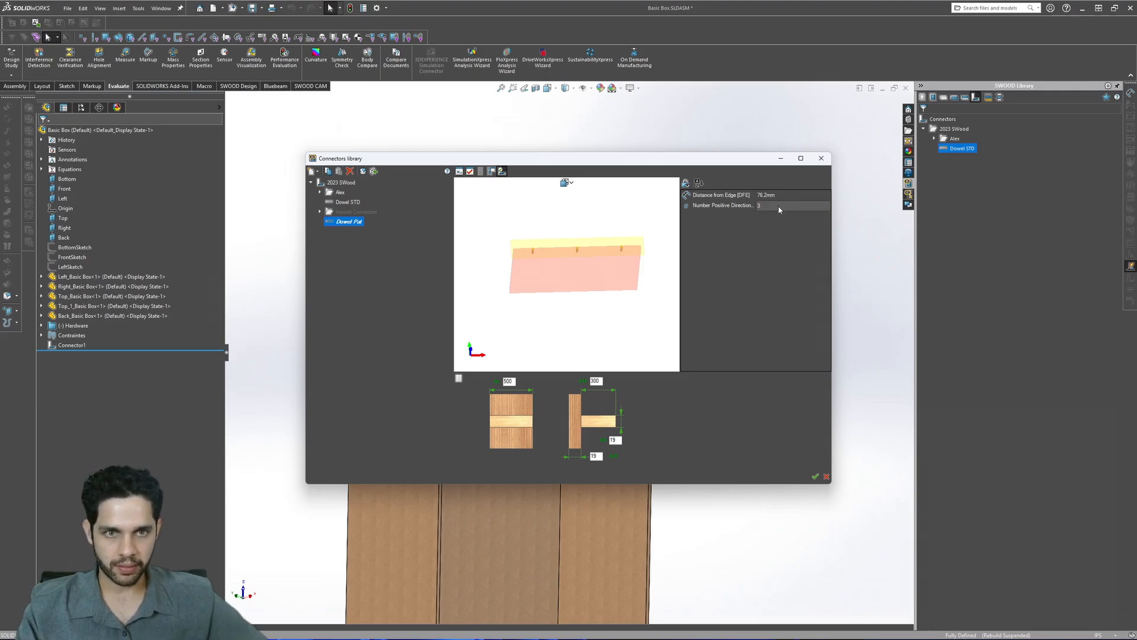
pyautogui.click(779, 206)
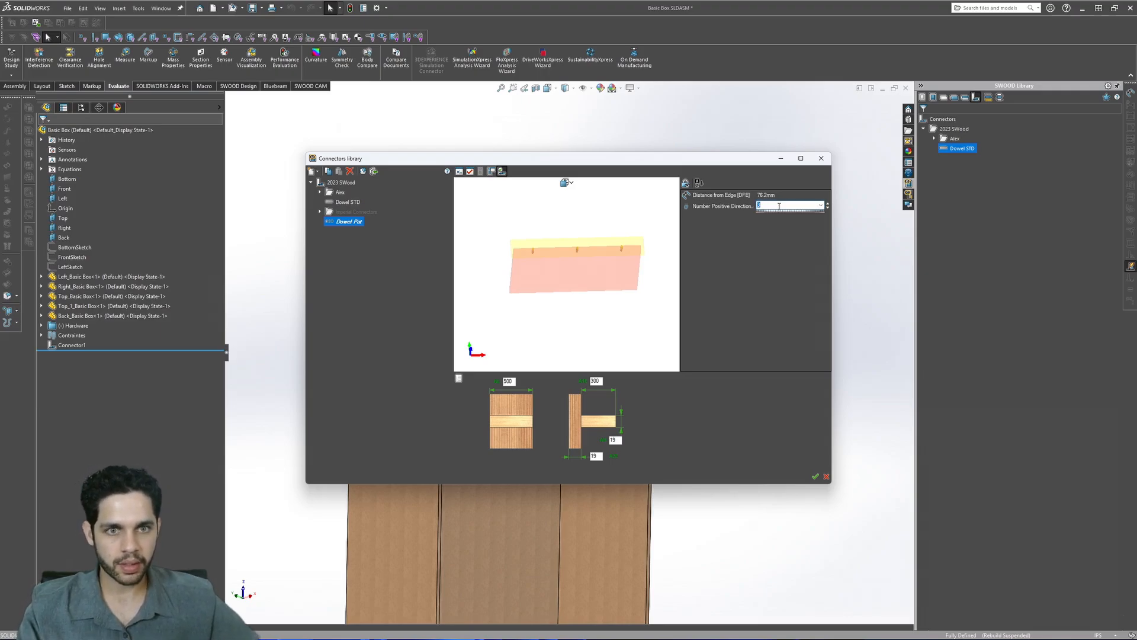
# - Try a Distance from Edge of 1 in in Dowel Pat's test view and check the dowel positions
pyautogui.click(782, 196)
pyautogui.write('1in')
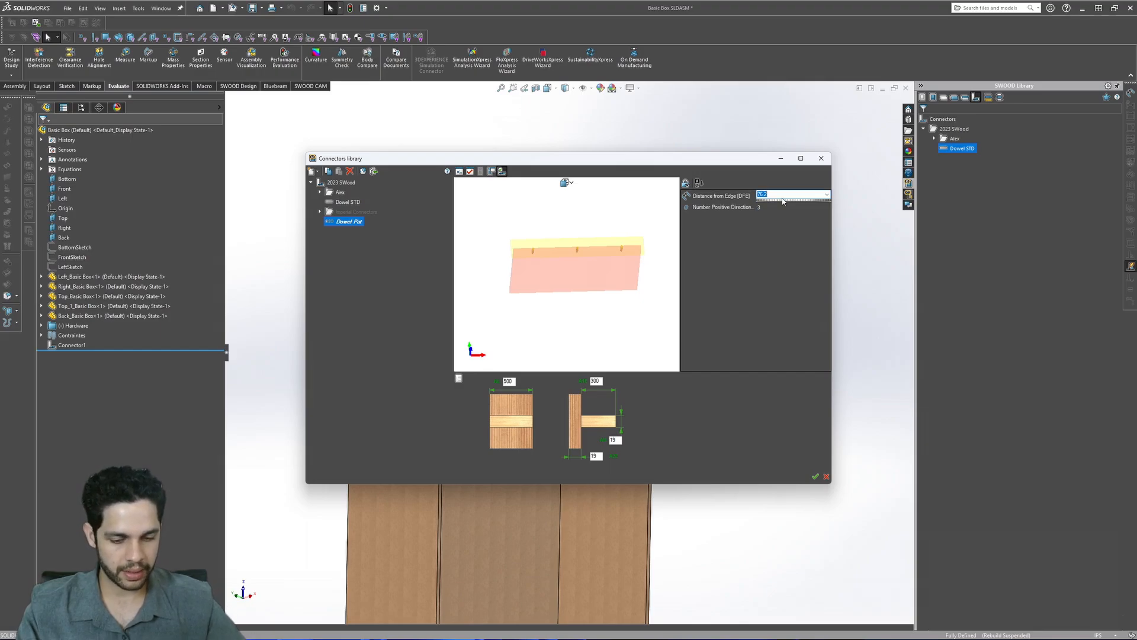
pyautogui.press('Return')
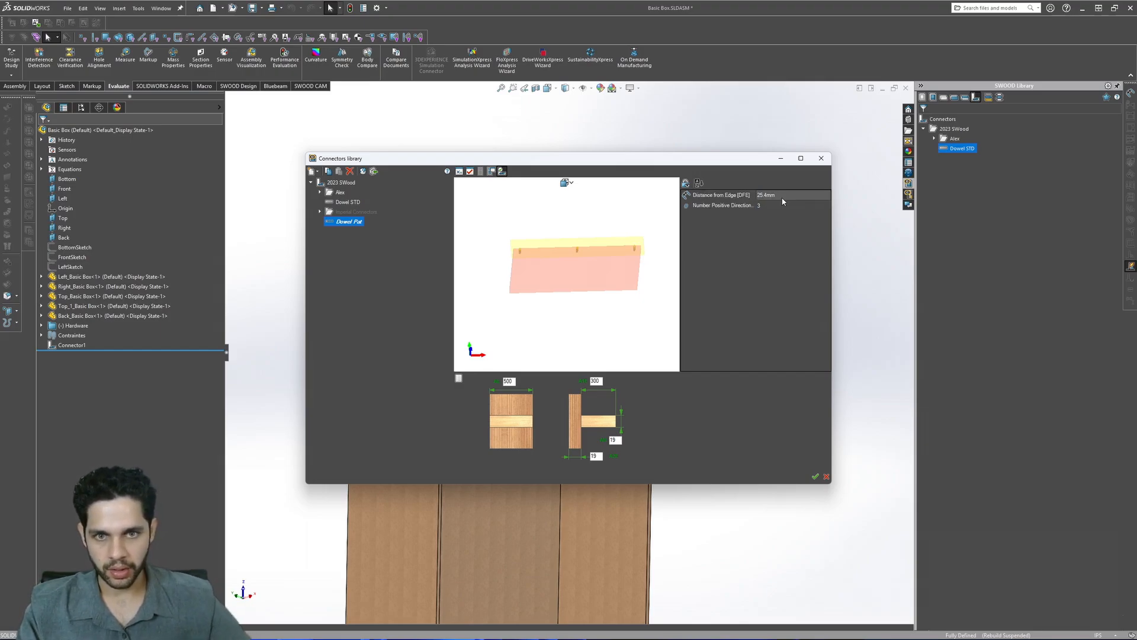
pyautogui.moveTo(583, 236); pyautogui.dragTo(604, 249, button='middle')
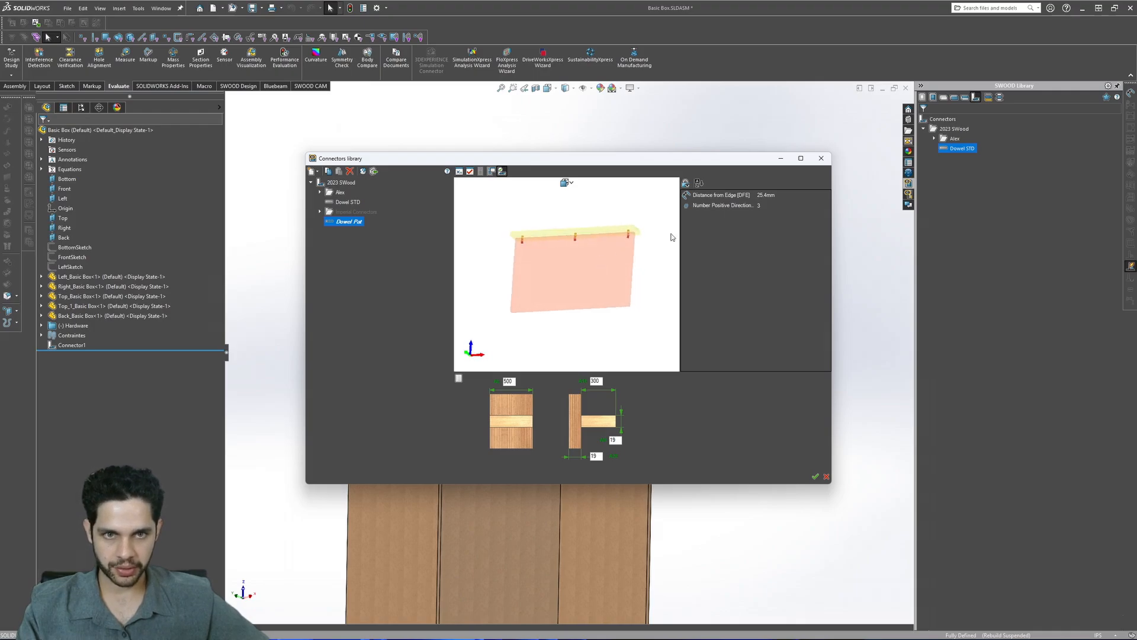
# - Try Number Positive Direction values of 4, 5 and 6 in the test view and check the dowel spacing
pyautogui.click(781, 204)
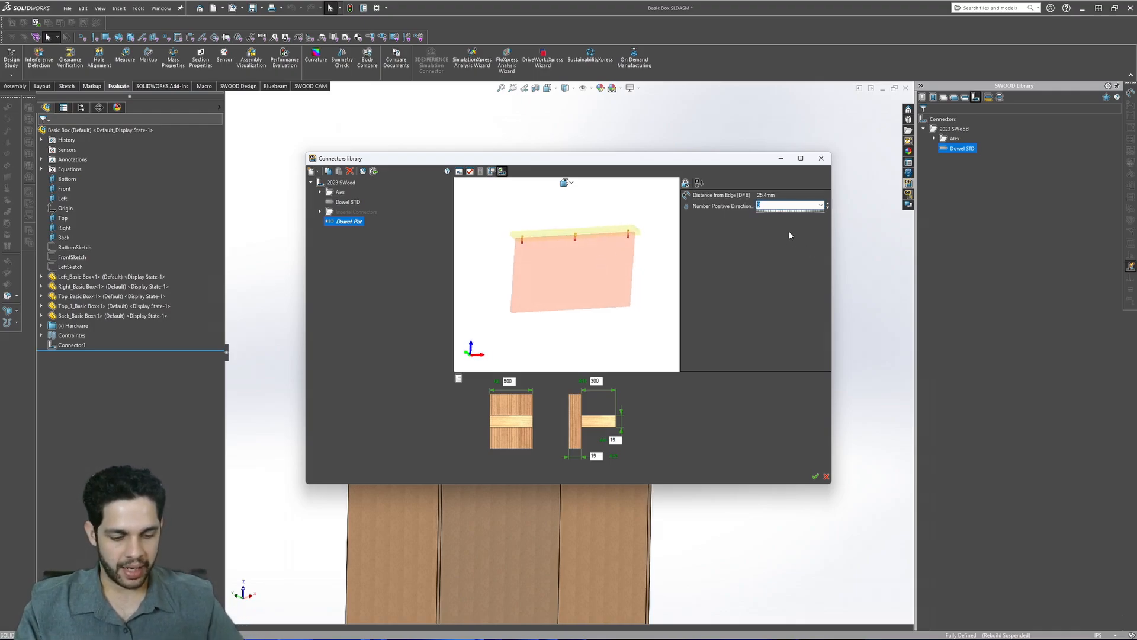
pyautogui.write('4')
pyautogui.press('Return')
pyautogui.moveTo(596, 240); pyautogui.dragTo(663, 233, button='middle')
pyautogui.click(762, 205)
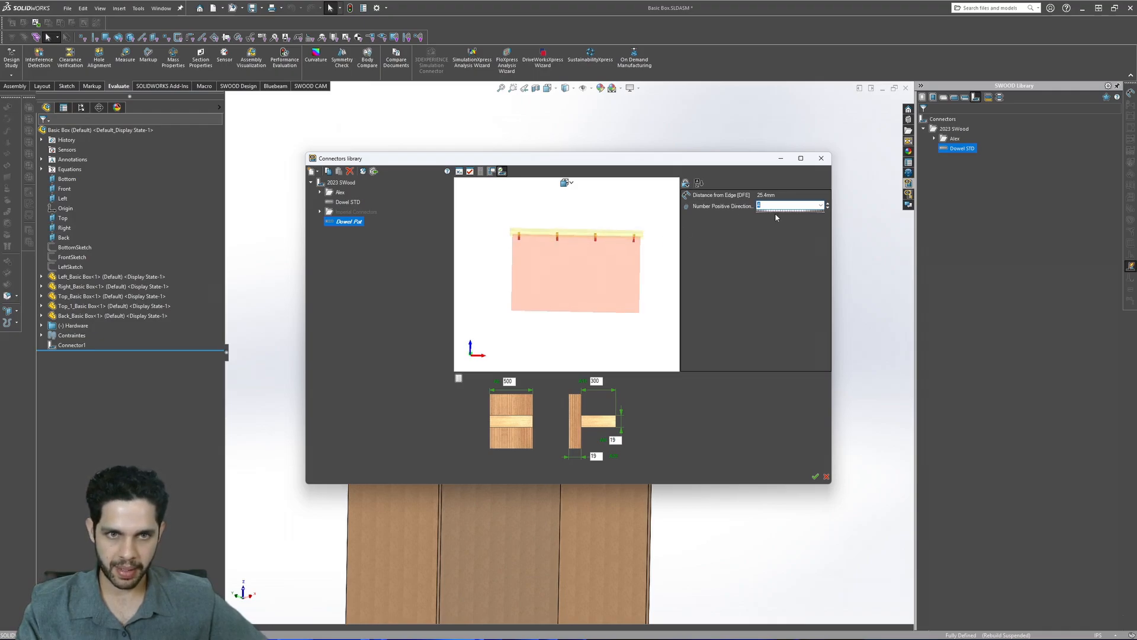
pyautogui.write('5')
pyautogui.press('Return')
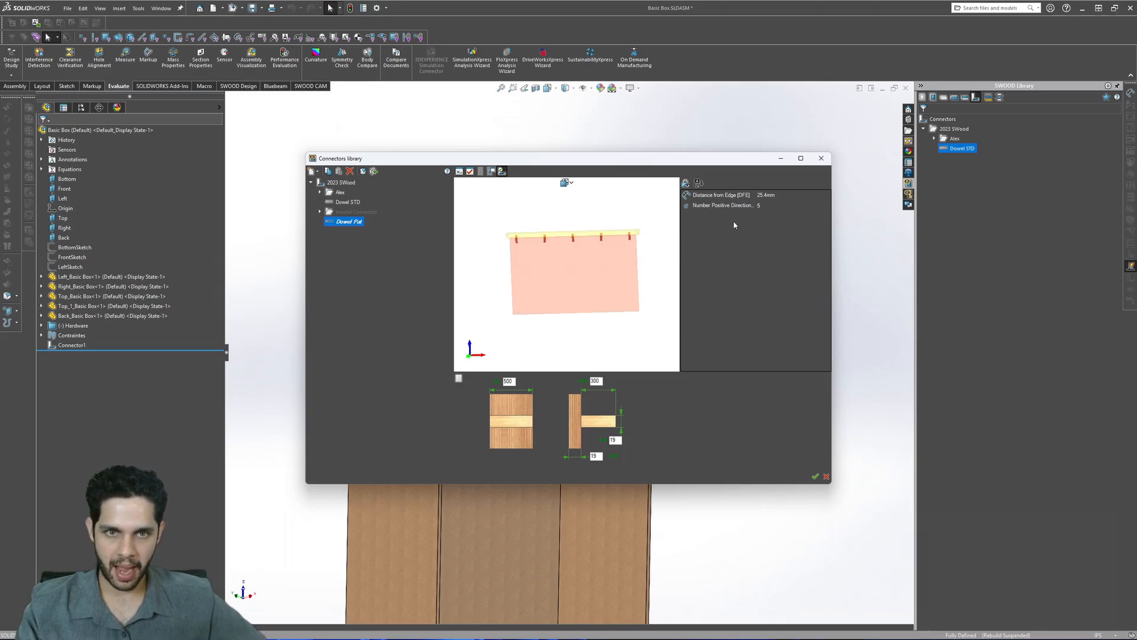
pyautogui.click(770, 205)
pyautogui.write('6')
pyautogui.press('Return')
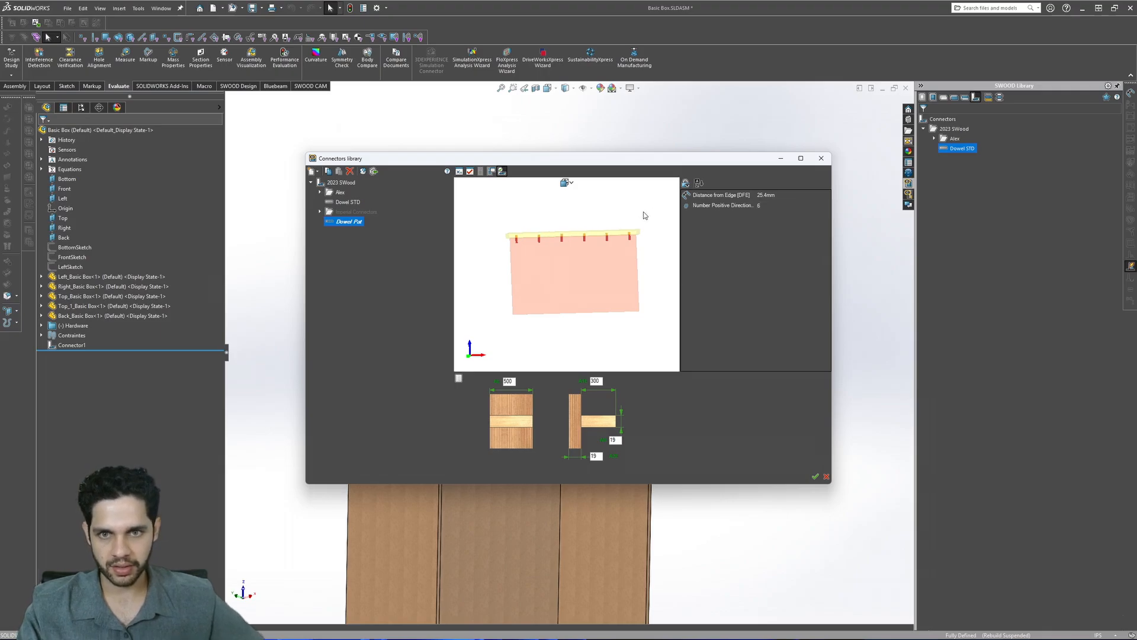
pyautogui.moveTo(645, 215); pyautogui.dragTo(605, 265, button='middle')
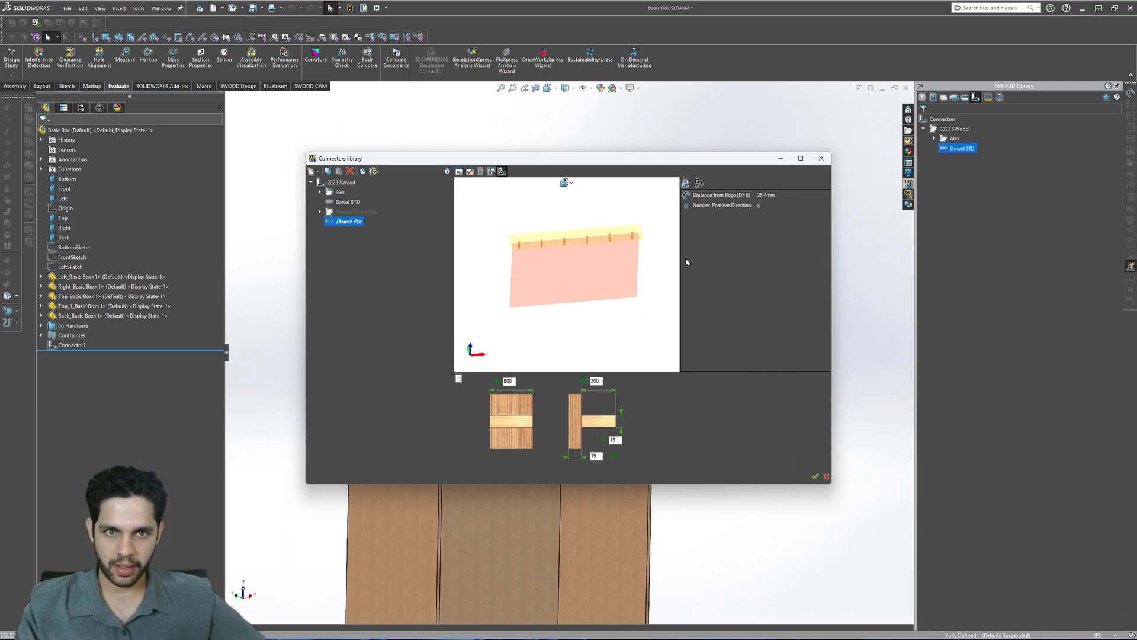
# - Set Number Positive Direction to 3 and Distance from Edge to 2 in in Dowel Pat's test view
pyautogui.click(783, 205)
pyautogui.write('3')
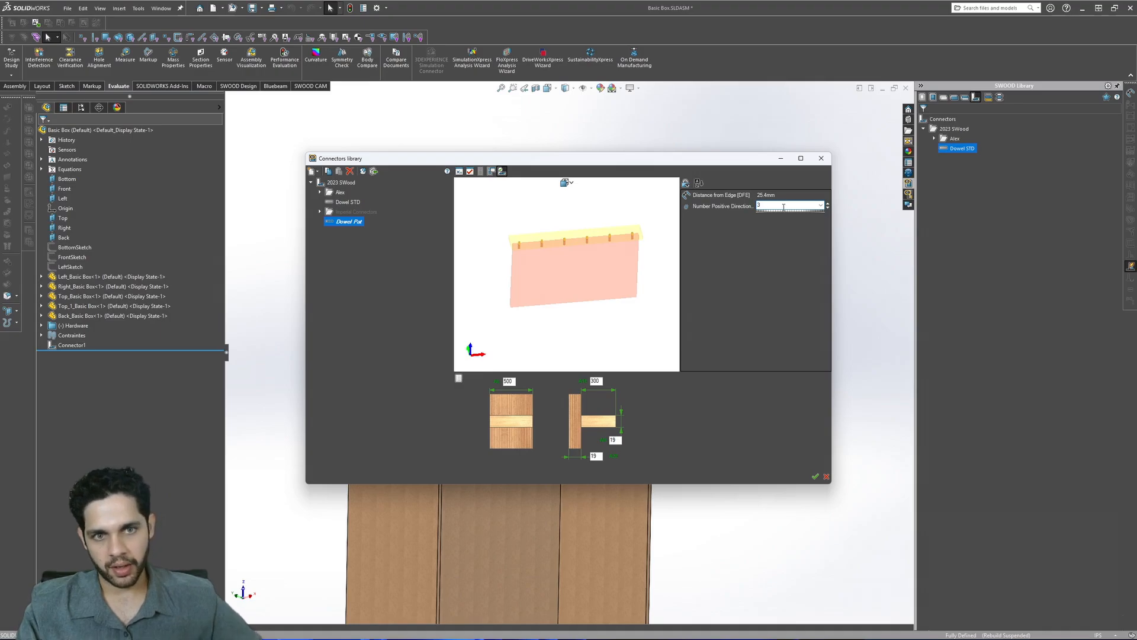
pyautogui.press('Return')
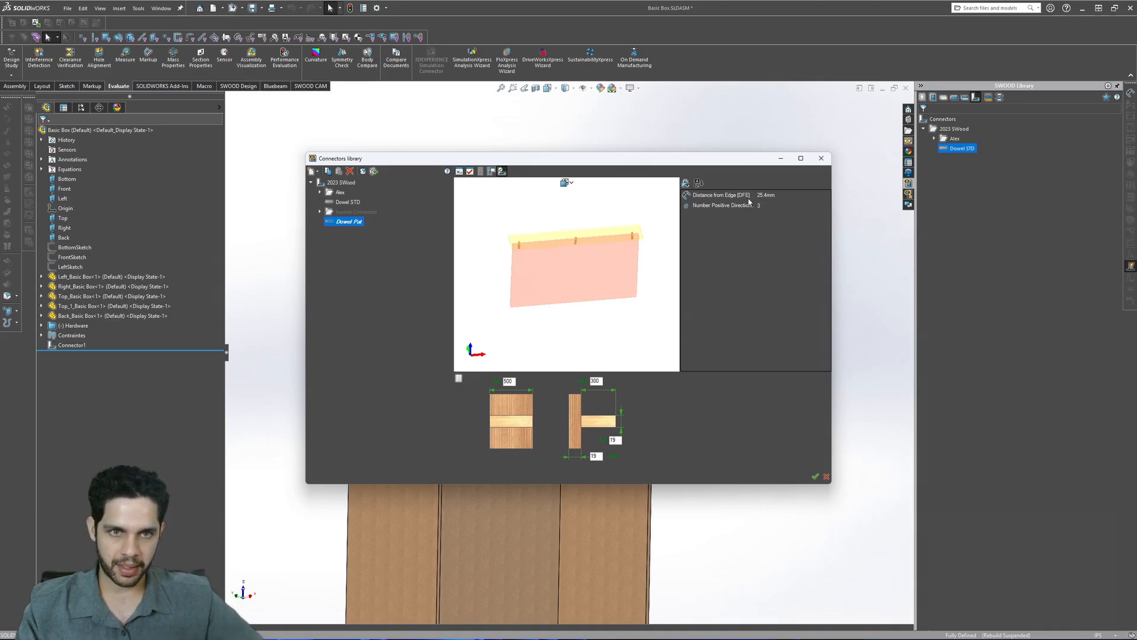
pyautogui.click(780, 195)
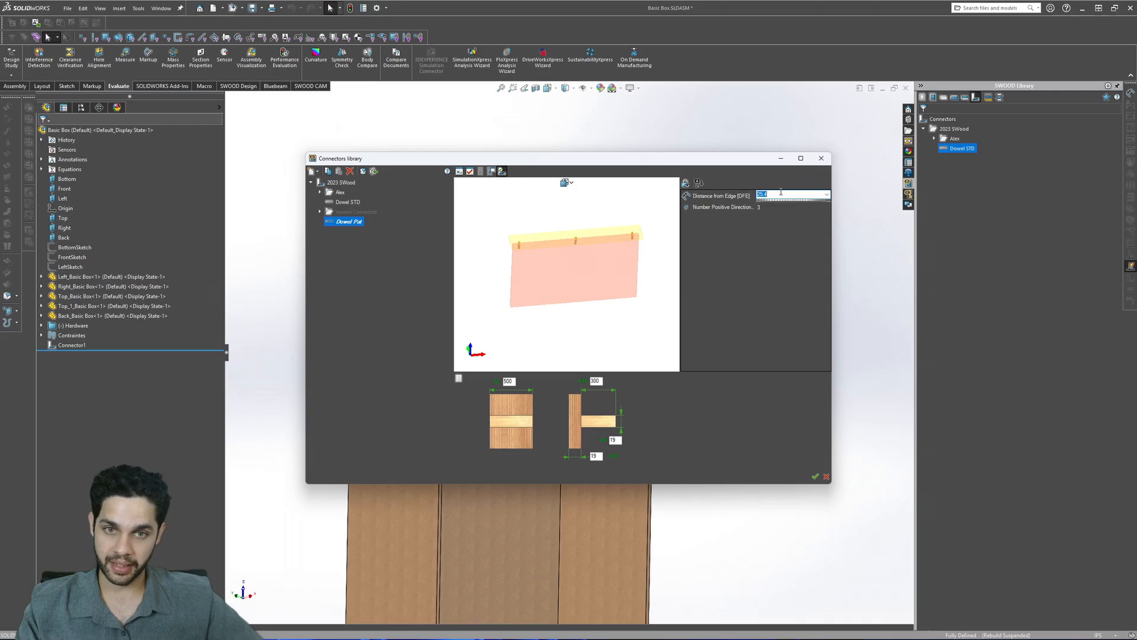
pyautogui.moveTo(656, 234); pyautogui.dragTo(632, 234, button='middle')
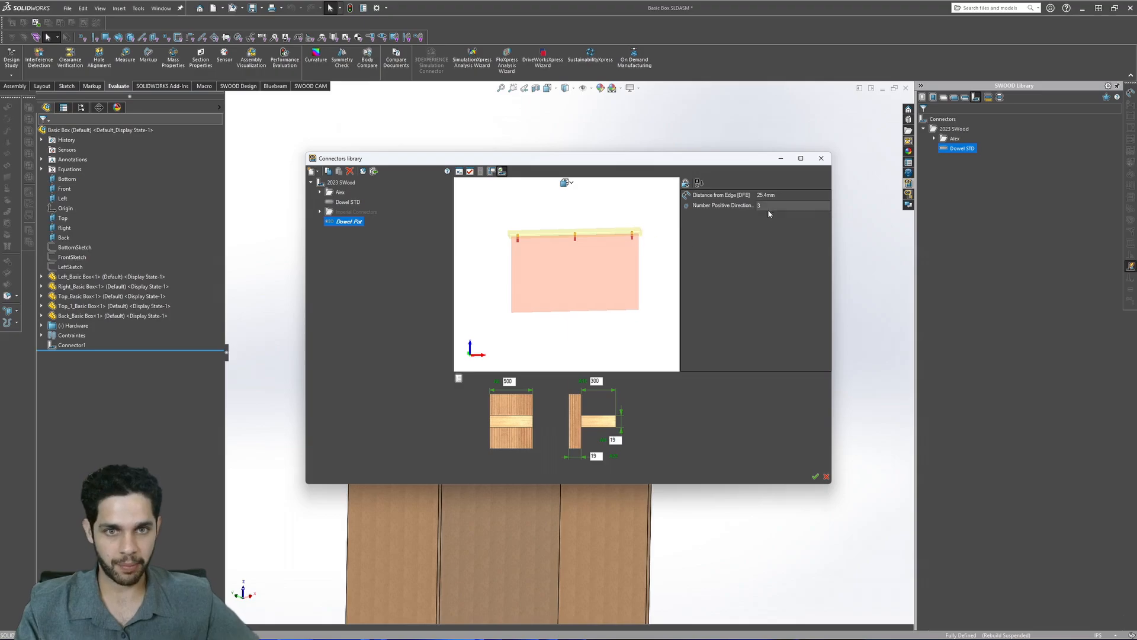
pyautogui.click(776, 194)
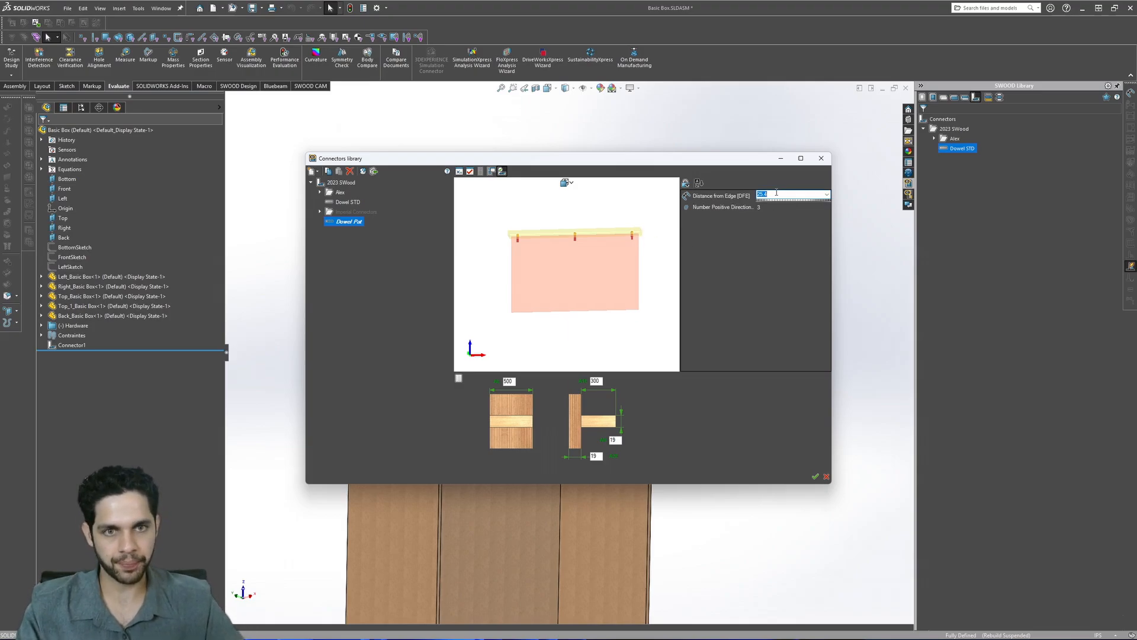
pyautogui.write('2in')
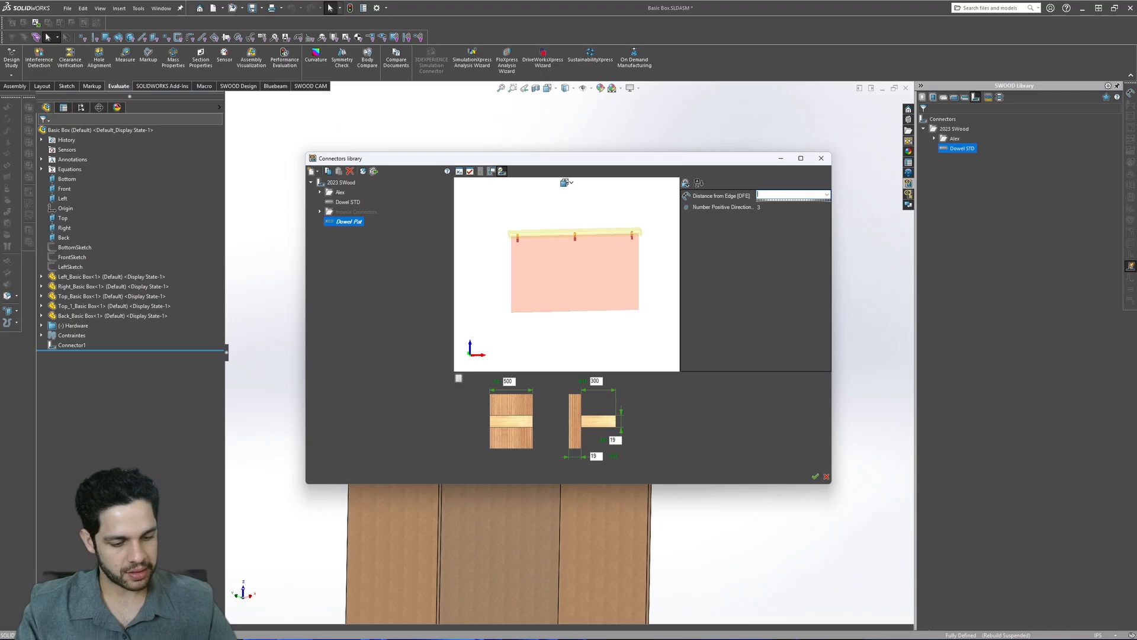
pyautogui.press('Return')
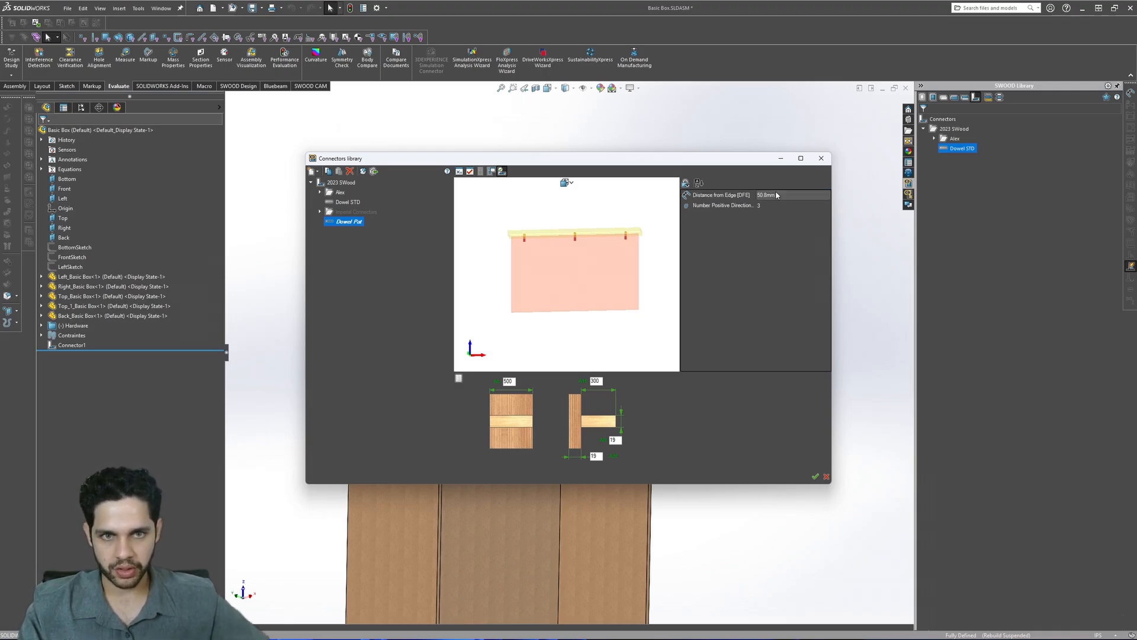
pyautogui.click(795, 204)
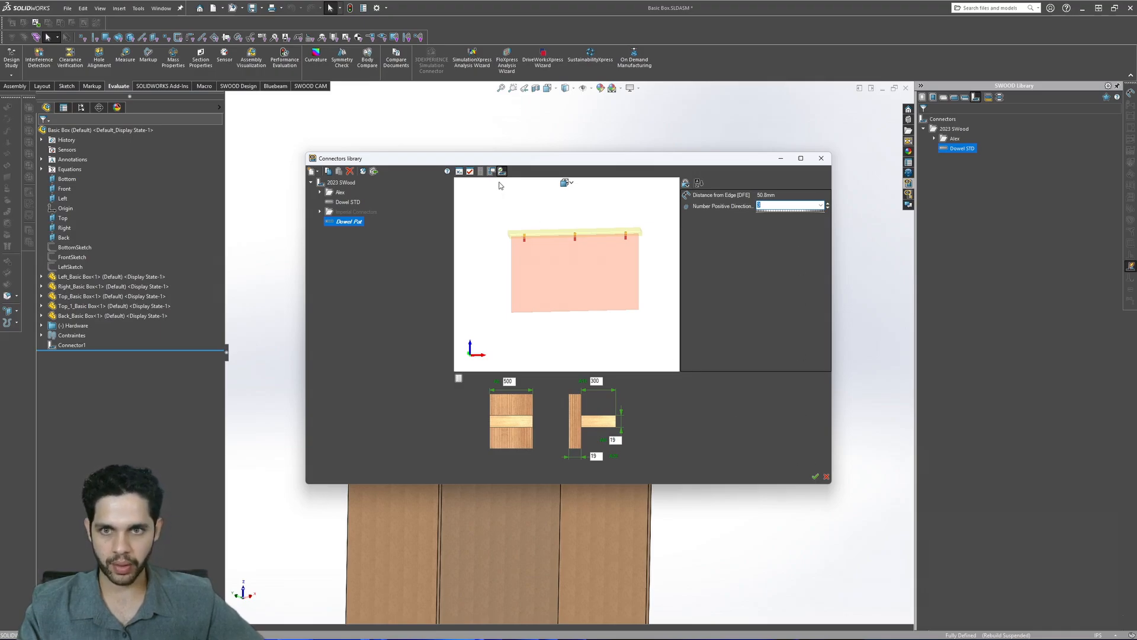
# - Check Number Positive Direction in Dowel Pat's parameter list, then accept the connector and save the connectors library
pyautogui.click(470, 172)
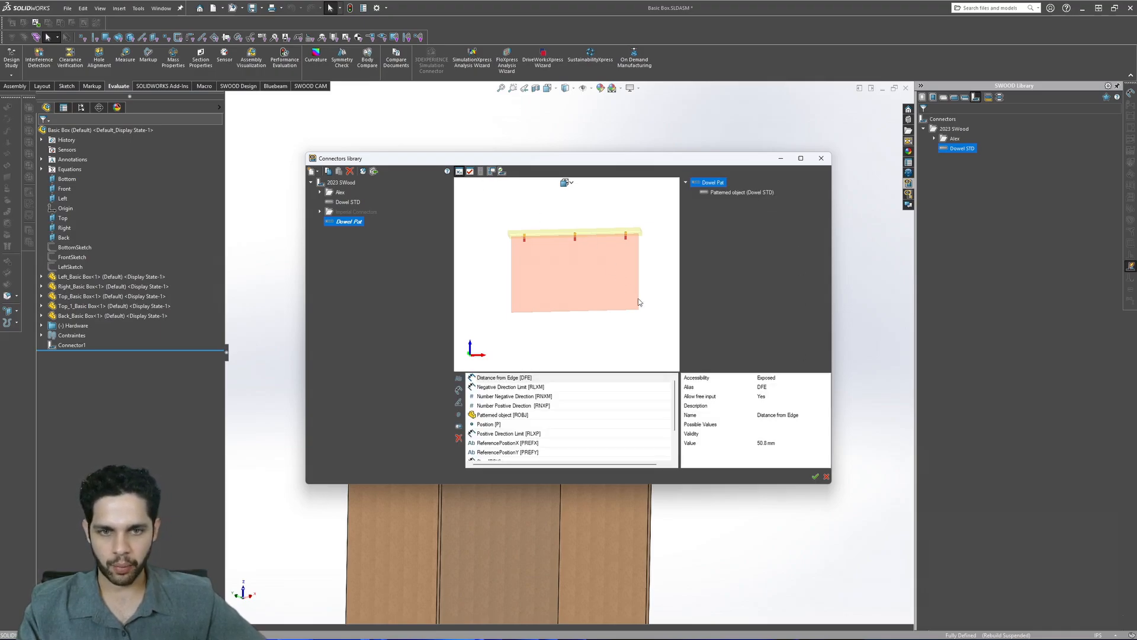
pyautogui.click(567, 406)
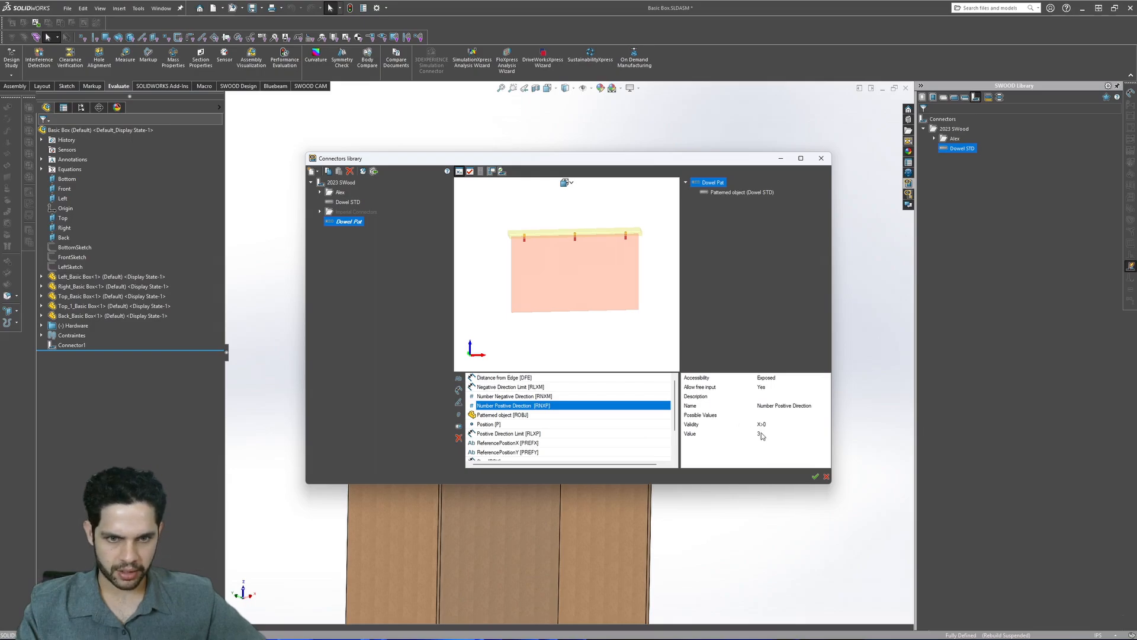
pyautogui.click(815, 476)
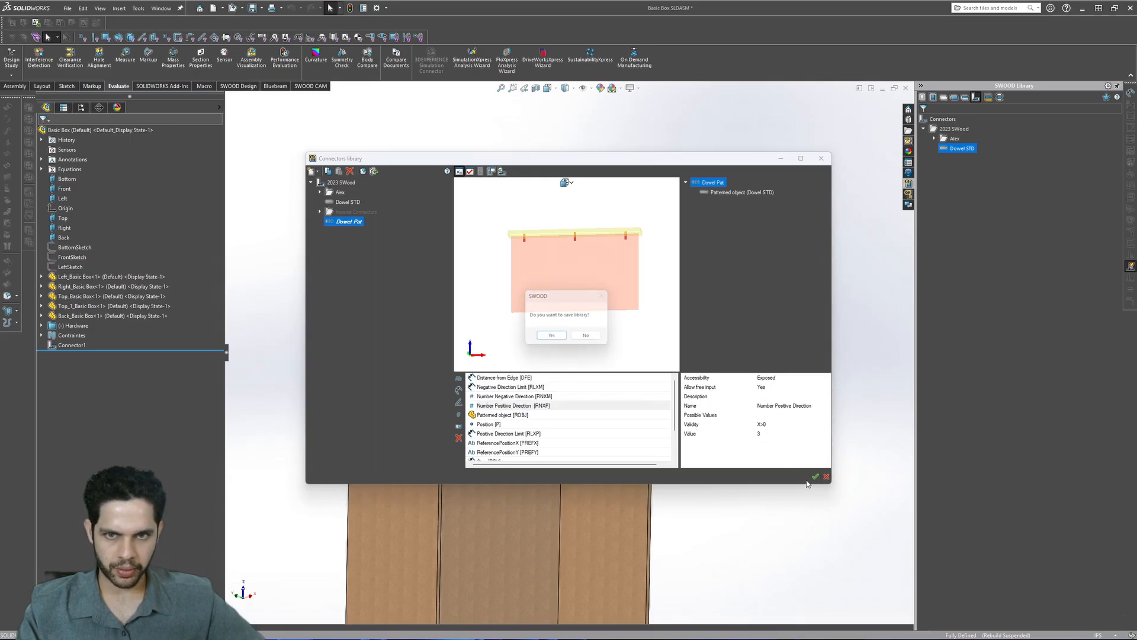
pyautogui.click(595, 342)
# - Insert the Dowel Pat connector at the joint between Basic Box's top and right panels
pyautogui.moveTo(787, 333); pyautogui.dragTo(741, 285, button='middle')
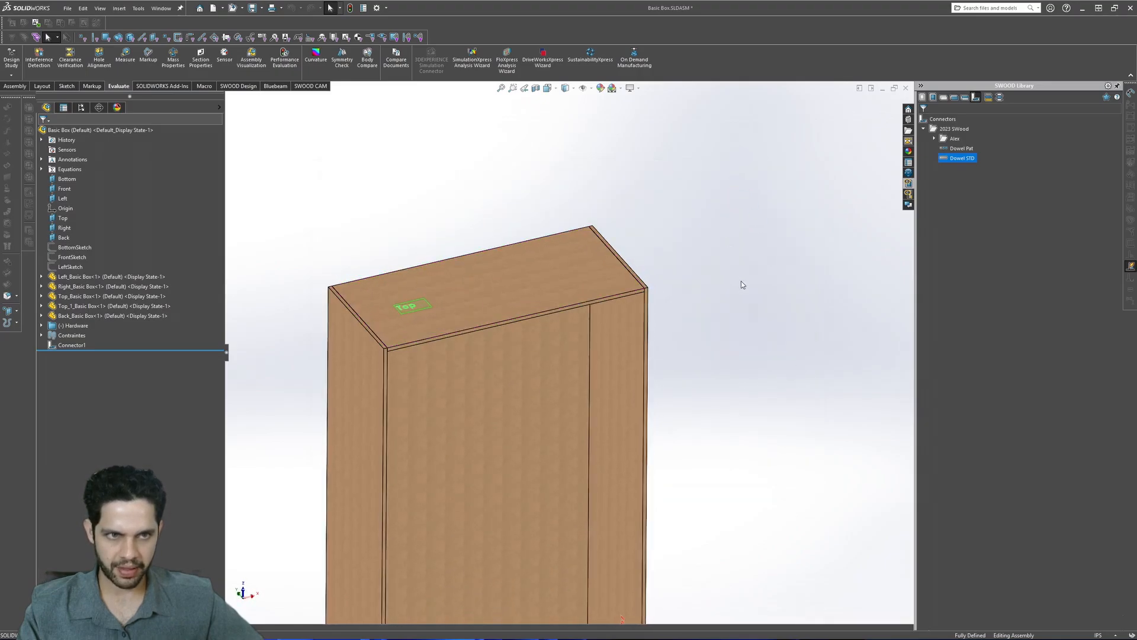
pyautogui.scroll(-3, 622, 269)
pyautogui.moveTo(616, 280)
pyautogui.mouseDown(button='middle')
pyautogui.moveTo(554, 234)
pyautogui.moveTo(602, 267)
pyautogui.moveTo(607, 296)
pyautogui.mouseUp(button='middle')
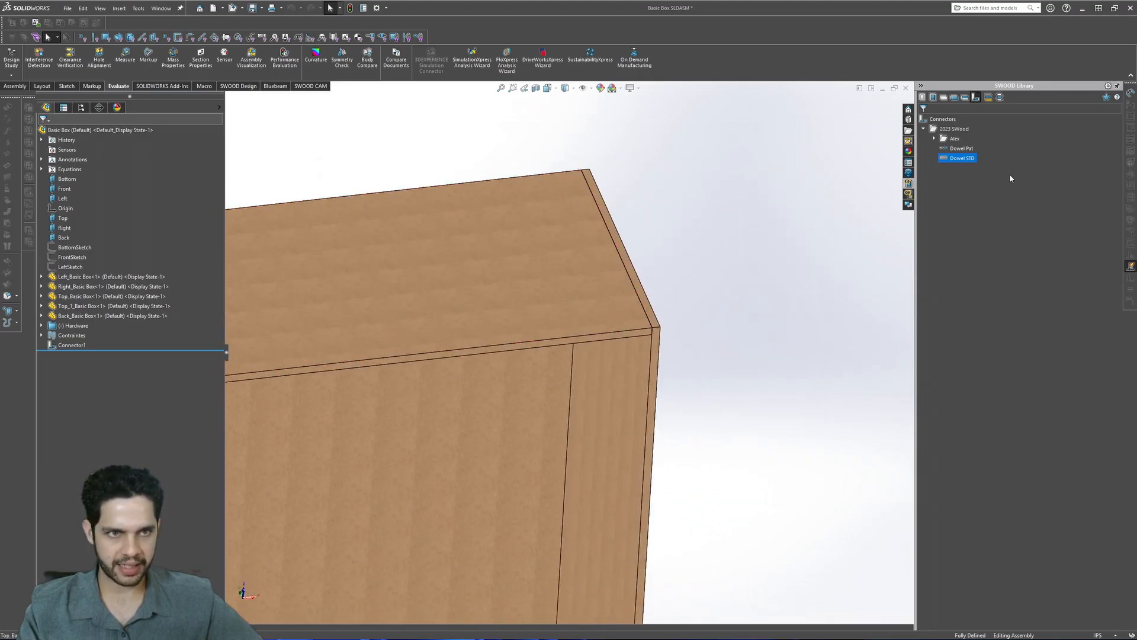
pyautogui.moveTo(961, 148); pyautogui.dragTo(730, 325)
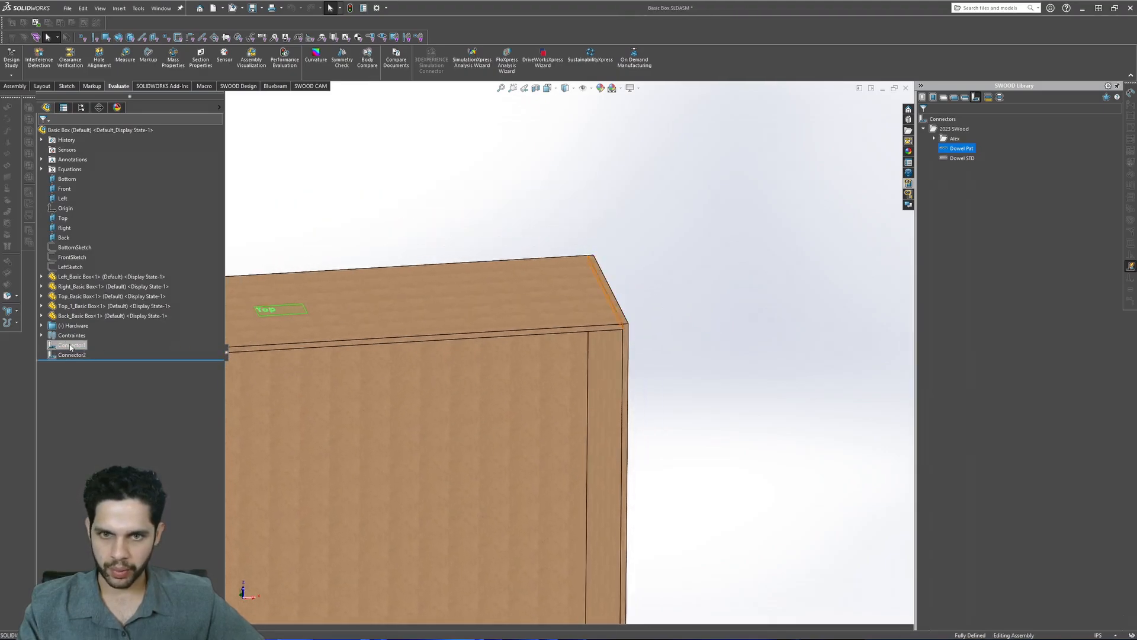
# - Make Basic Box's top panel transparent and inspect the dowels along its joint with the right panel
pyautogui.moveTo(720, 237); pyautogui.dragTo(556, 322, button='middle')
pyautogui.rightClick(524, 325)
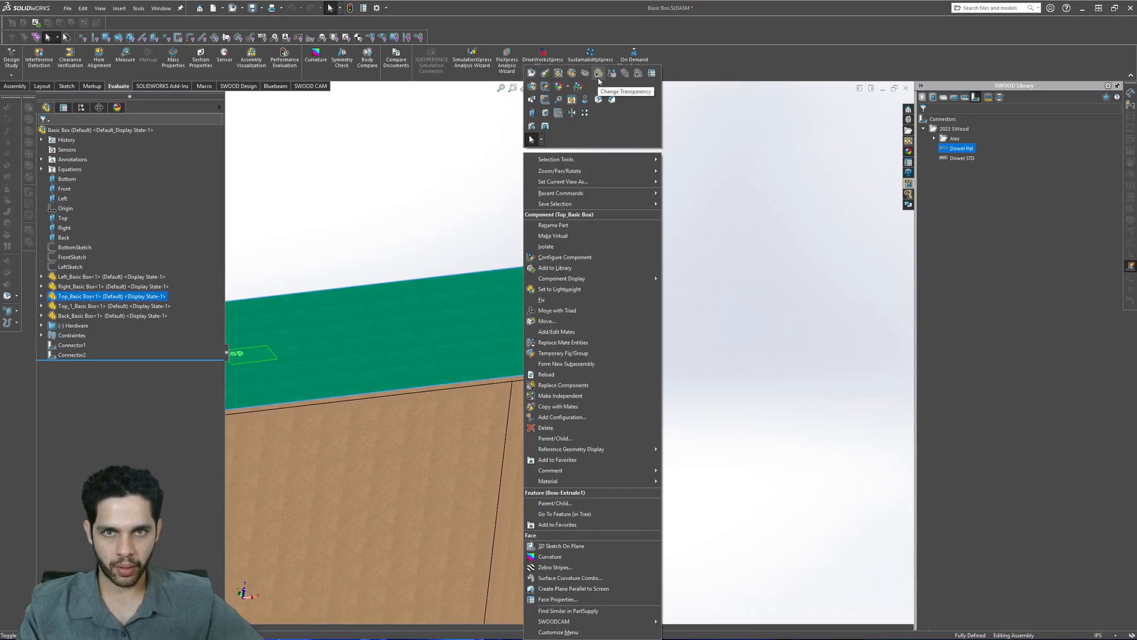
pyautogui.click(615, 75)
pyautogui.moveTo(691, 254); pyautogui.dragTo(532, 321, button='middle')
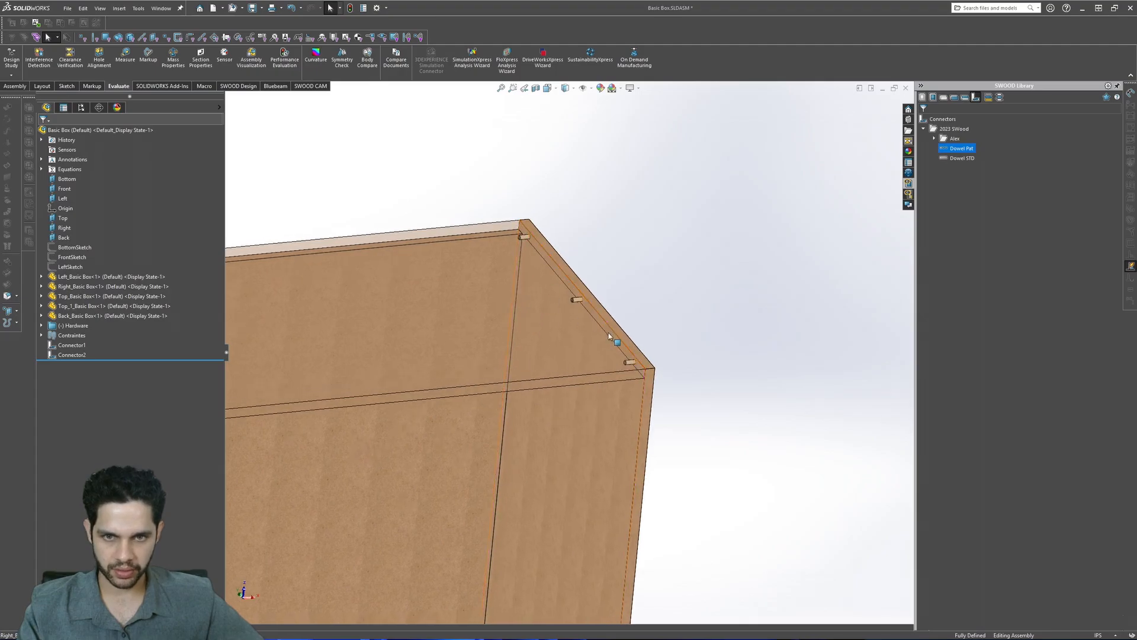
pyautogui.moveTo(609, 332)
pyautogui.mouseDown(button='middle')
pyautogui.moveTo(604, 310)
pyautogui.moveTo(602, 324)
pyautogui.moveTo(622, 326)
pyautogui.mouseUp(button='middle')
pyautogui.scroll(-9, 648, 349)
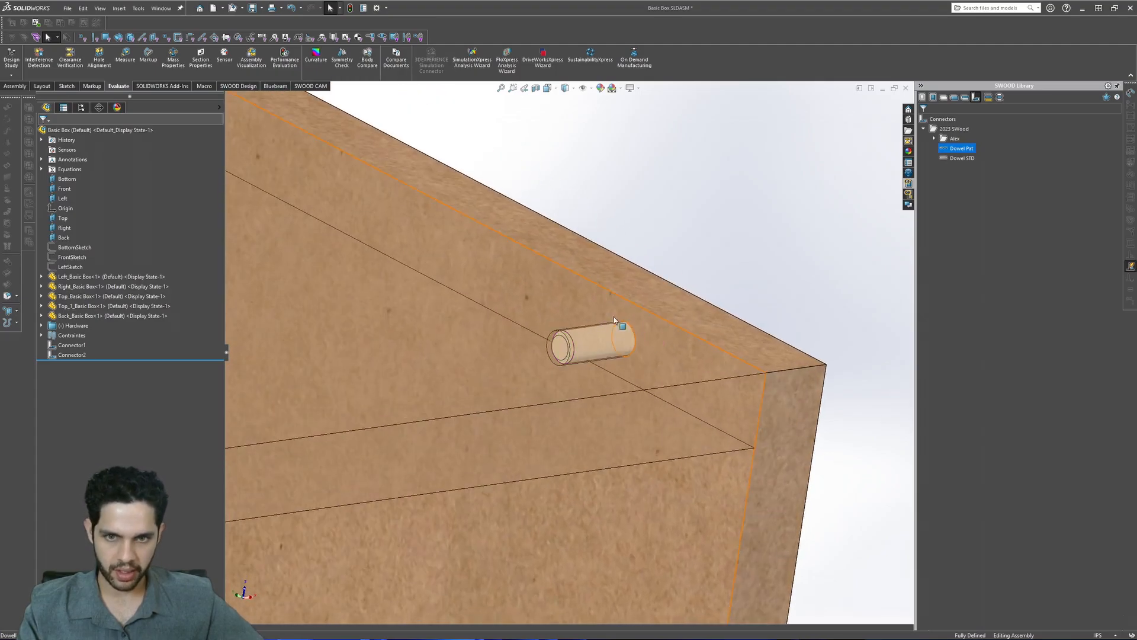
pyautogui.scroll(8, 567, 353)
pyautogui.moveTo(390, 261); pyautogui.dragTo(370, 239, button='middle')
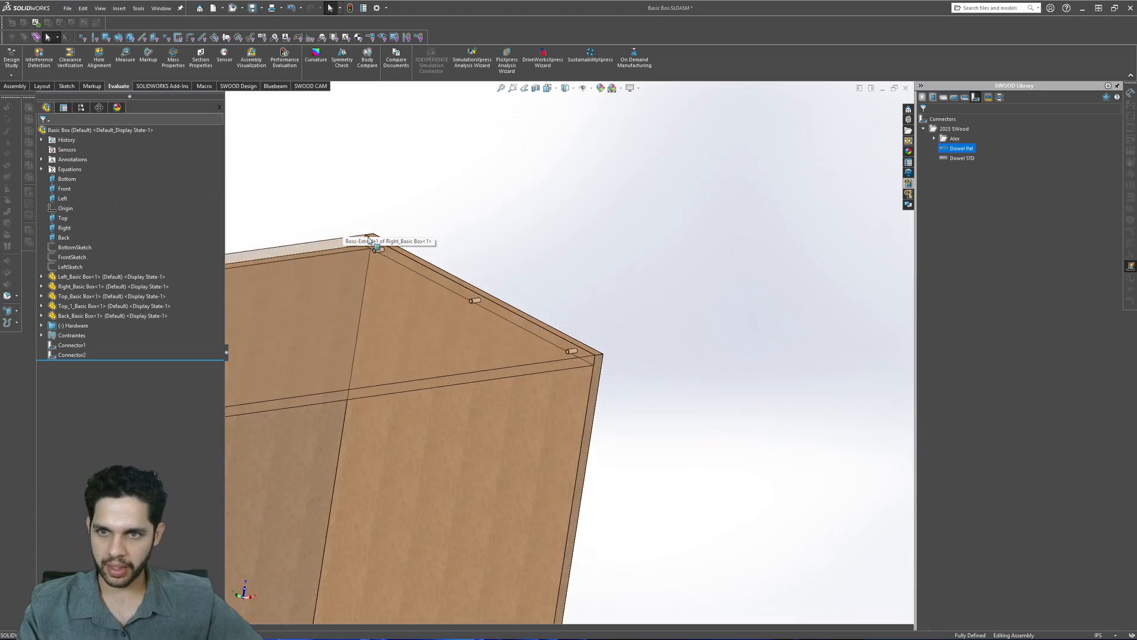
pyautogui.scroll(-8, 474, 302)
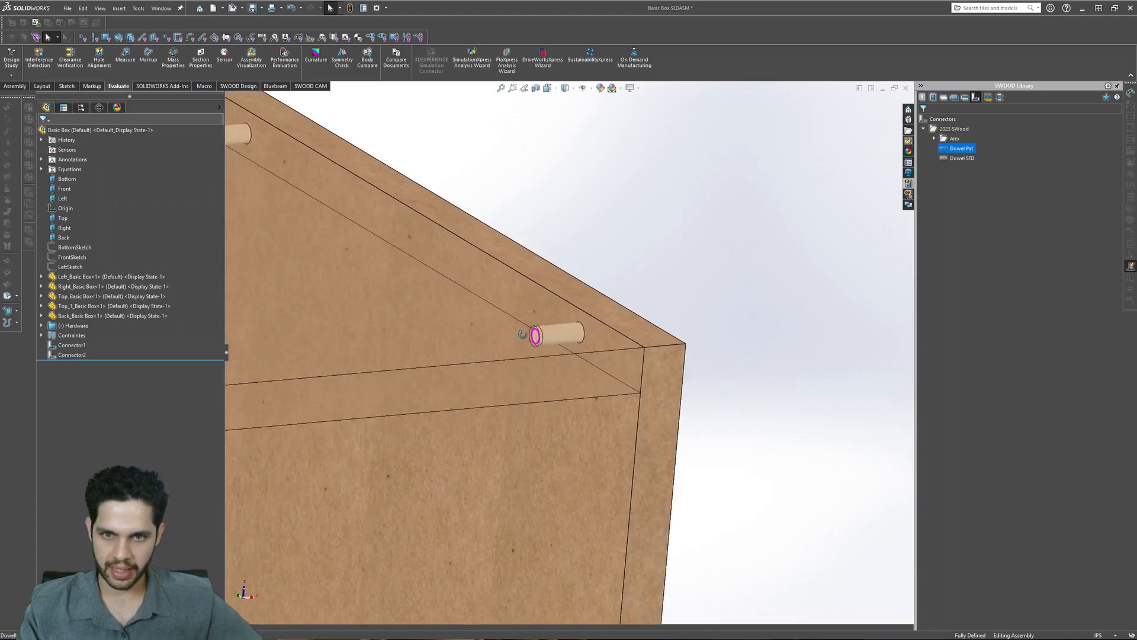
pyautogui.scroll(5, 567, 332)
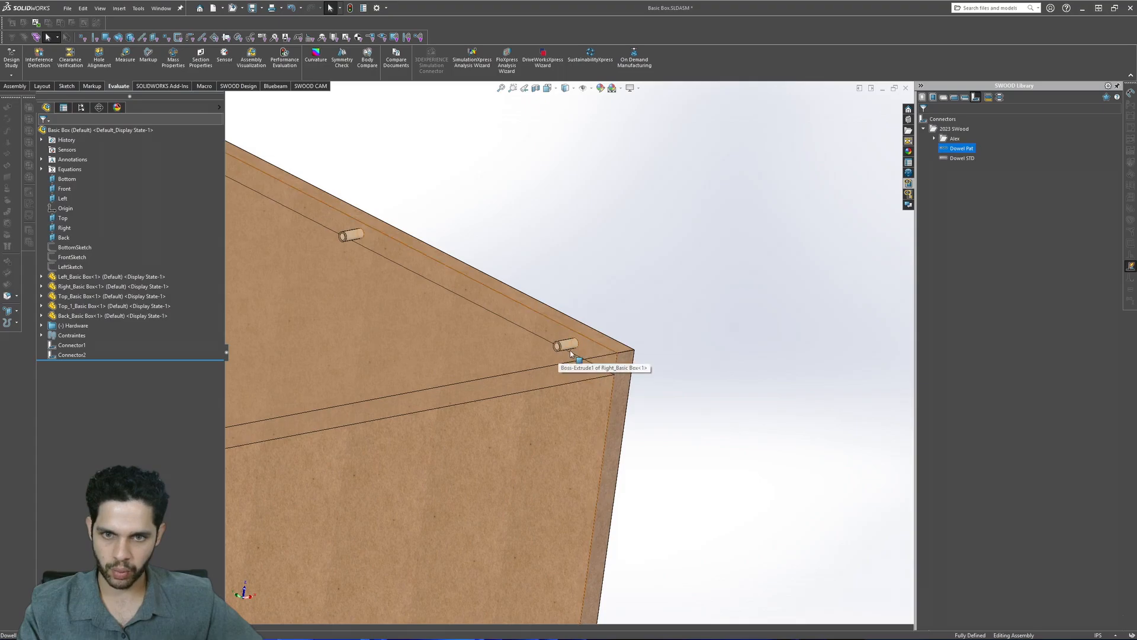
pyautogui.scroll(3, 567, 350)
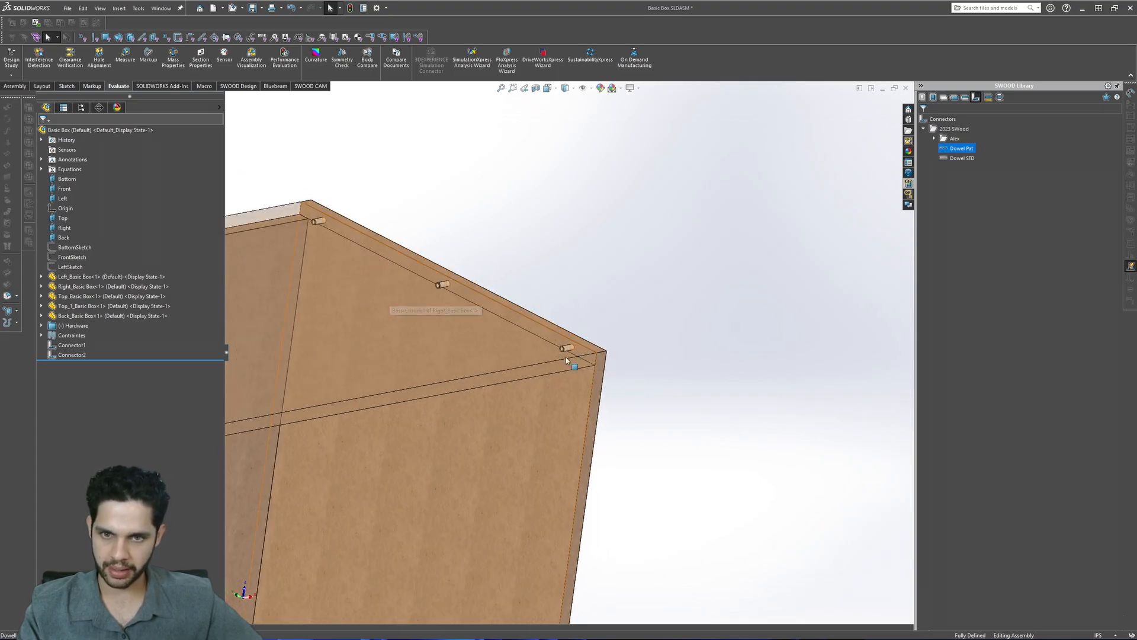
# - Turn off the top panel's transparency
pyautogui.rightClick(467, 340)
pyautogui.click(733, 323)
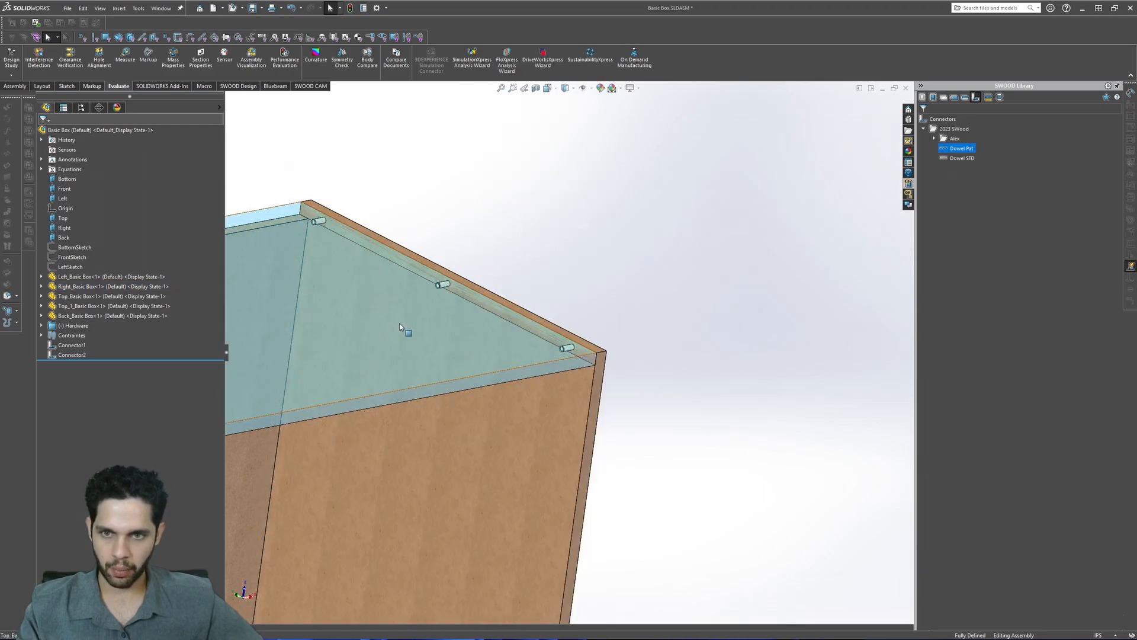
pyautogui.rightClick(399, 323)
pyautogui.click(477, 73)
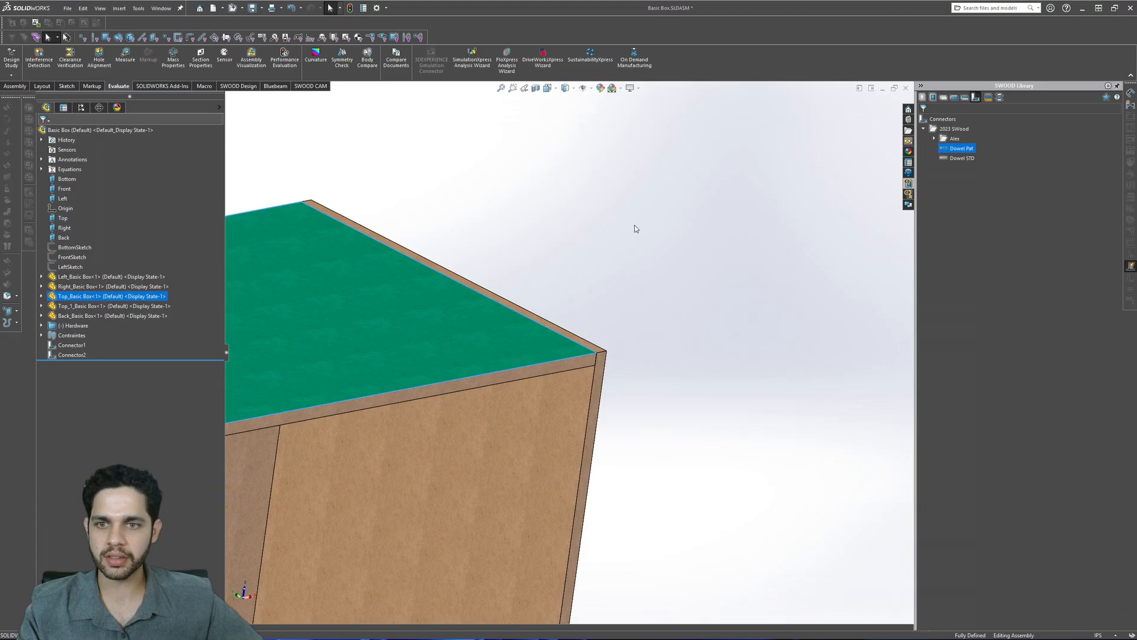
# - Isolate the top panel and examine its end edge for the dowel machining, then exit the isolated view
pyautogui.rightClick(431, 358)
pyautogui.click(557, 288)
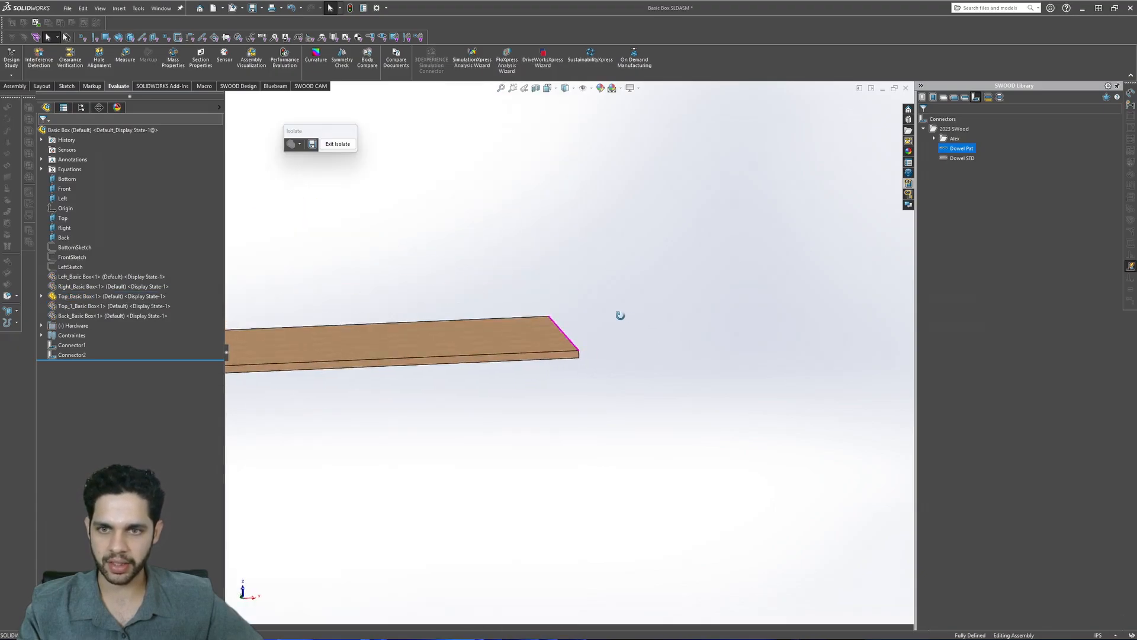
pyautogui.scroll(-5, 581, 352)
pyautogui.scroll(-5, 592, 349)
pyautogui.middleClick(583, 357)
pyautogui.moveTo(583, 357); pyautogui.dragTo(619, 331, button='middle')
pyautogui.scroll(5, 646, 364)
pyautogui.click(349, 144)
# - Make the top panel transparent again so the dowels at the right joint can be seen
pyautogui.rightClick(559, 361)
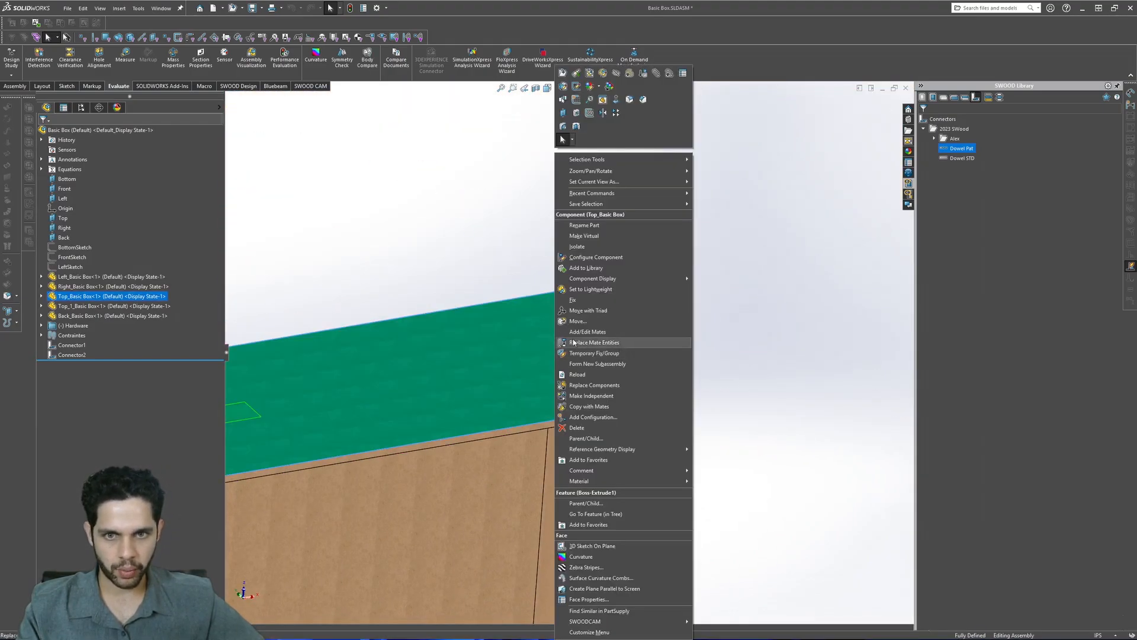
pyautogui.click(629, 73)
pyautogui.press('Escape')
pyautogui.moveTo(646, 338); pyautogui.dragTo(600, 359, button='middle')
# - Delete the Connector1 feature from the Basic Box assembly
pyautogui.click(71, 345)
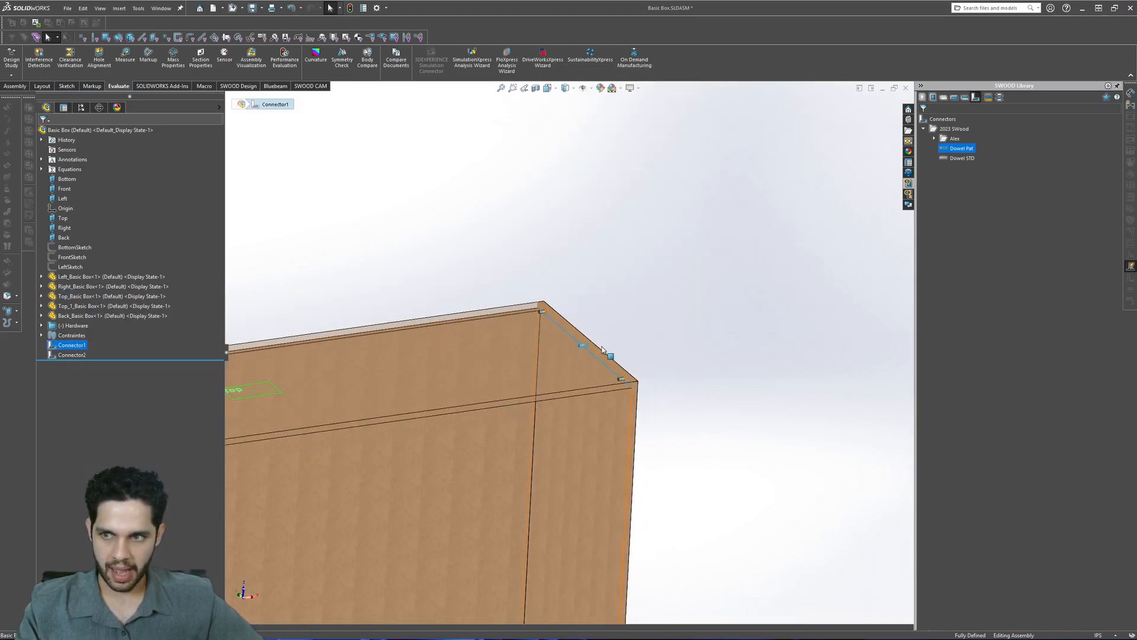
pyautogui.rightClick(73, 346)
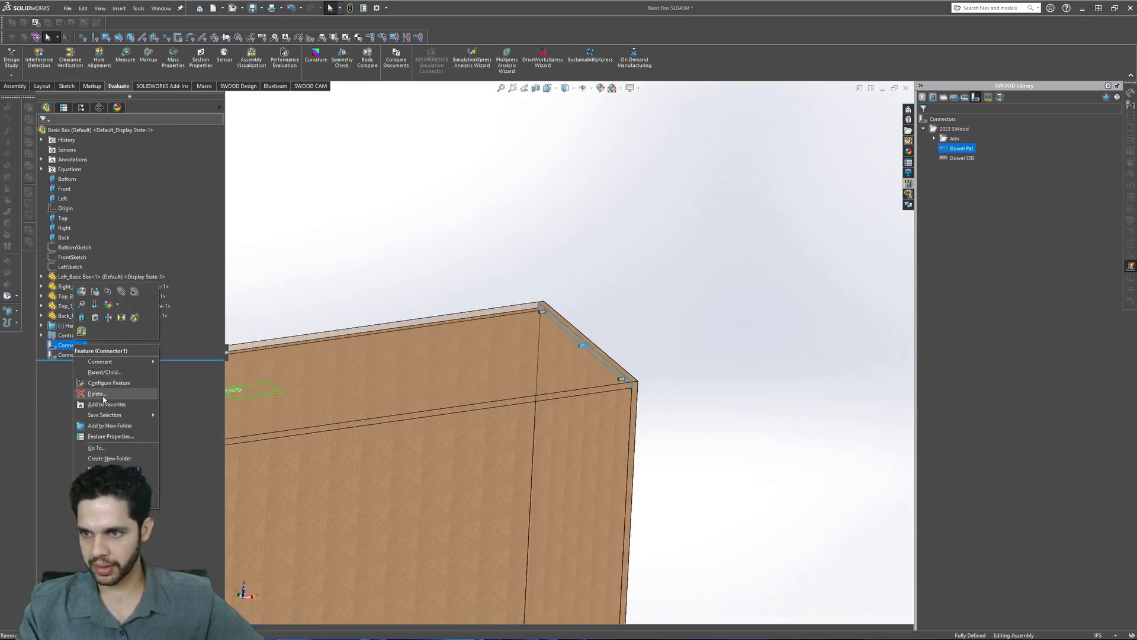
pyautogui.click(97, 393)
pyautogui.click(273, 162)
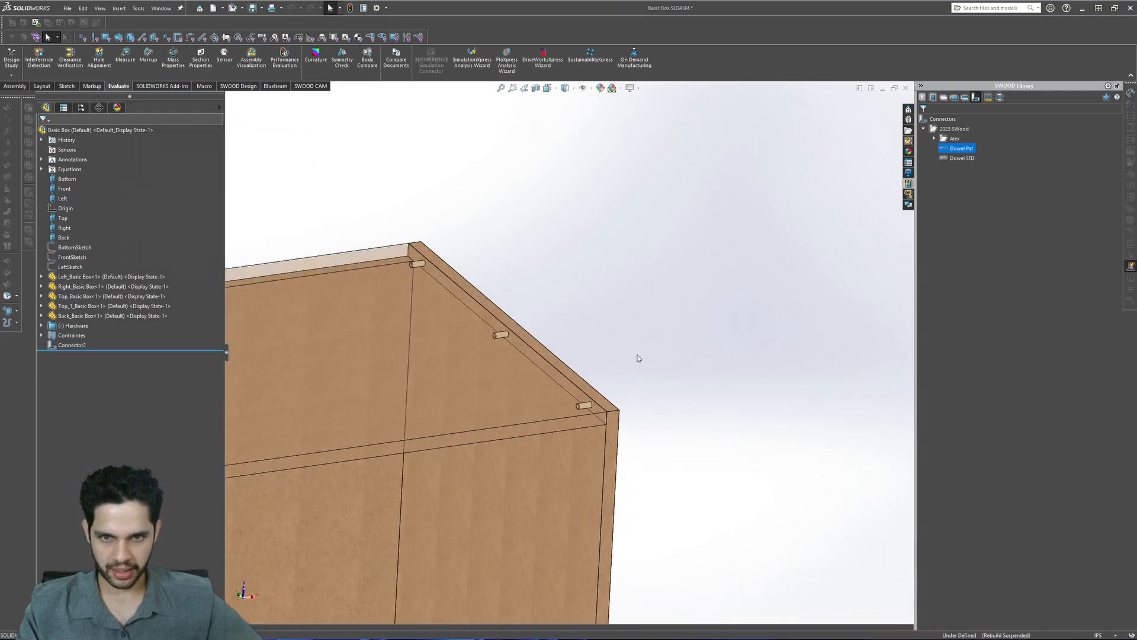
# - Edit the remaining Dowel Pat connector and set its Distance from Edge to 76.2 mm
pyautogui.rightClick(67, 345)
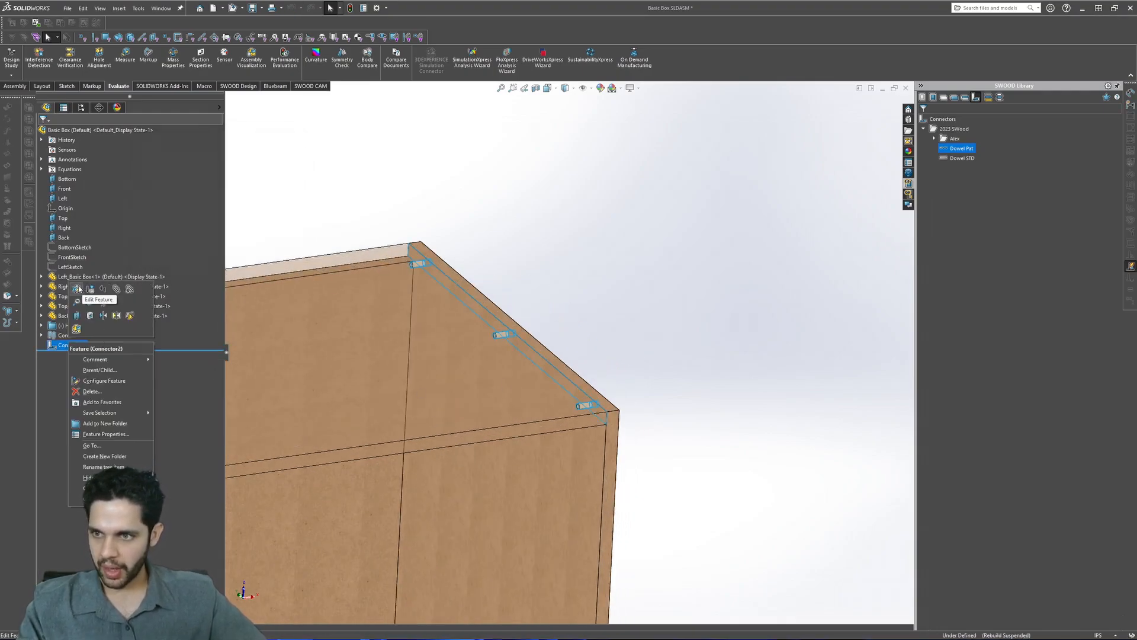
pyautogui.click(89, 301)
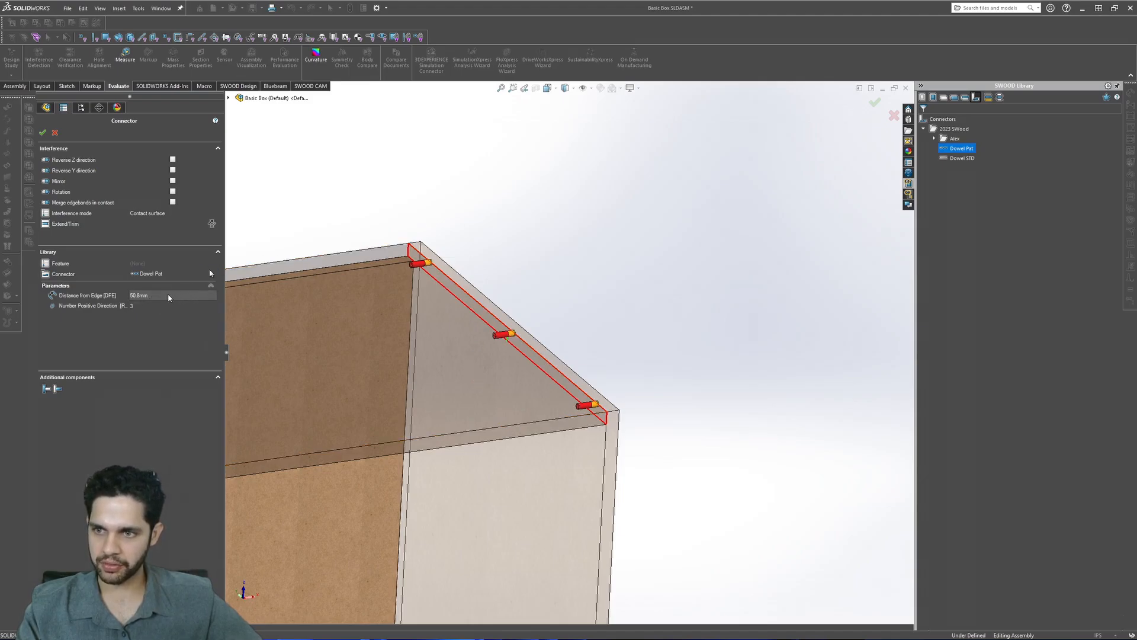
pyautogui.click(169, 294)
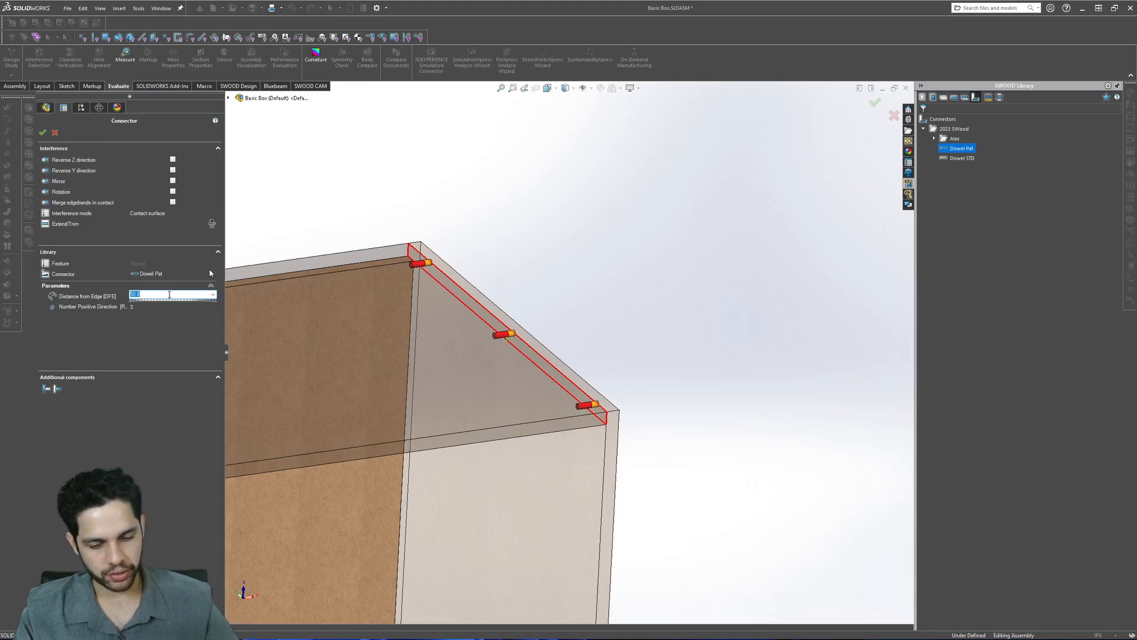
pyautogui.write('76.2')
pyautogui.press('Return')
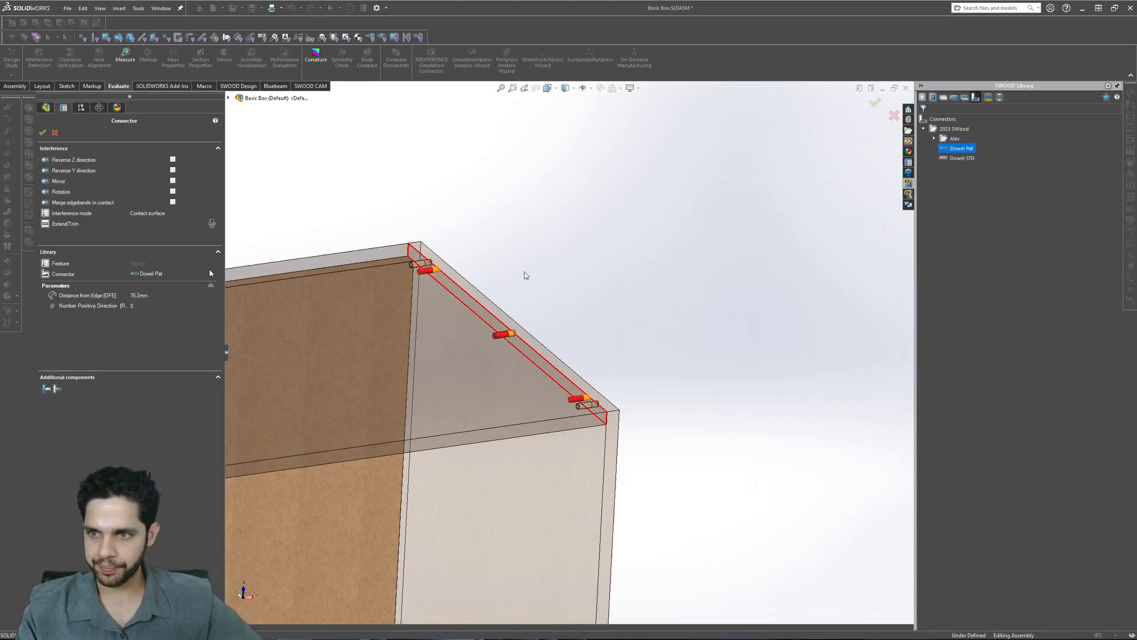
# - Set the connector's Number Positive Direction to 4 and accept the edited connector
pyautogui.click(161, 307)
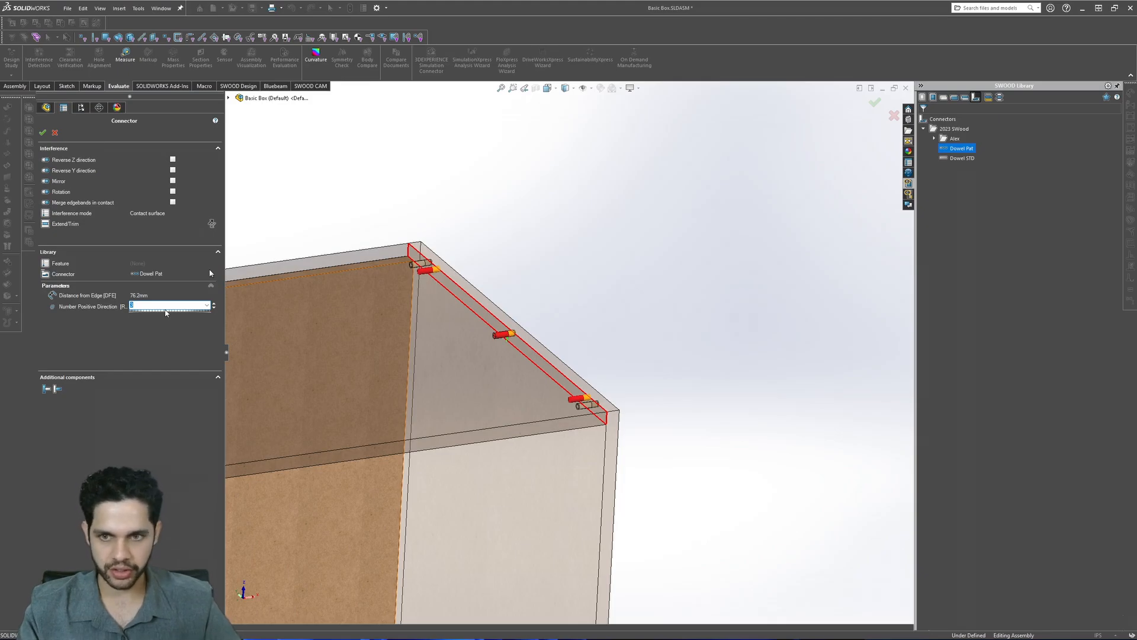
pyautogui.press('Return')
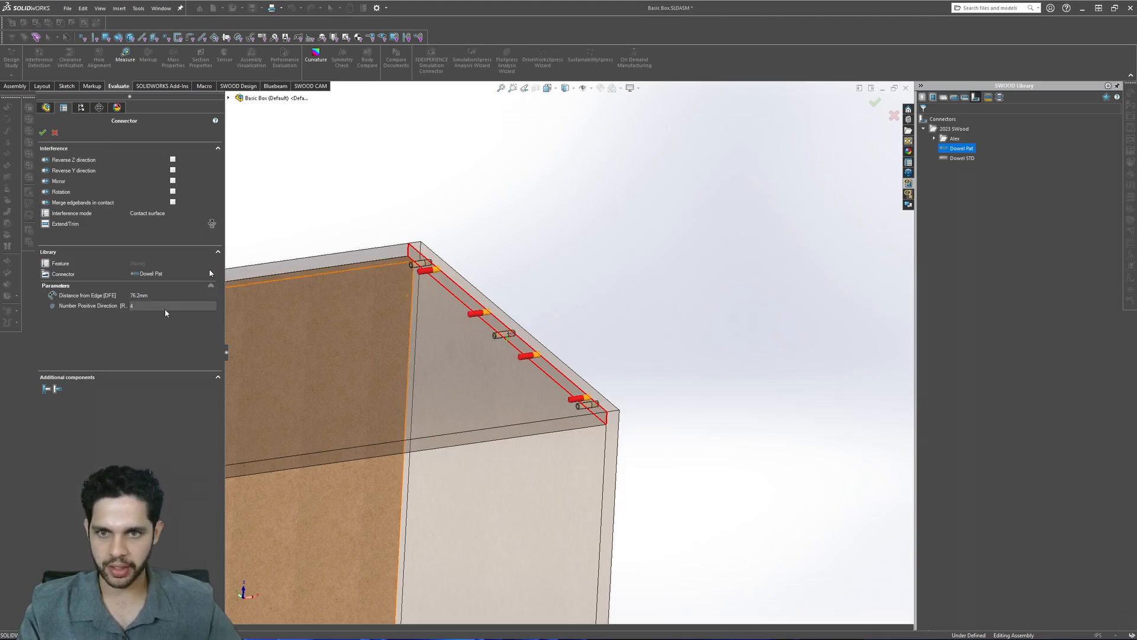
pyautogui.click(43, 132)
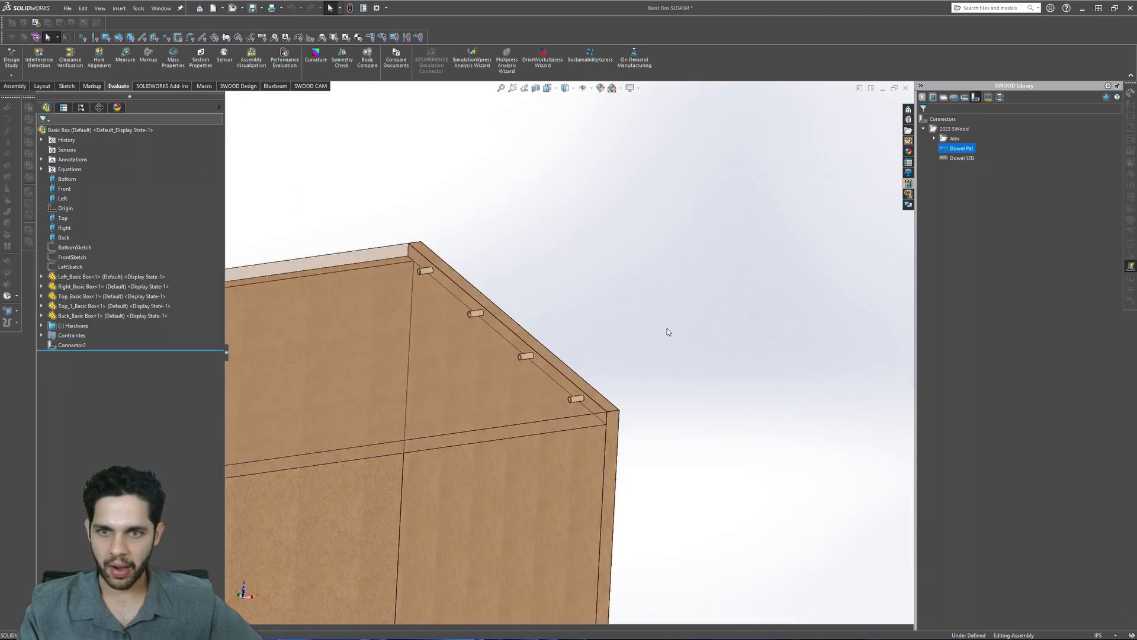
pyautogui.moveTo(652, 331); pyautogui.dragTo(691, 386, button='middle')
# - Examine the dowels at the top-right joint and the matching components in the assembly's Hardware folder
pyautogui.rightClick(77, 349)
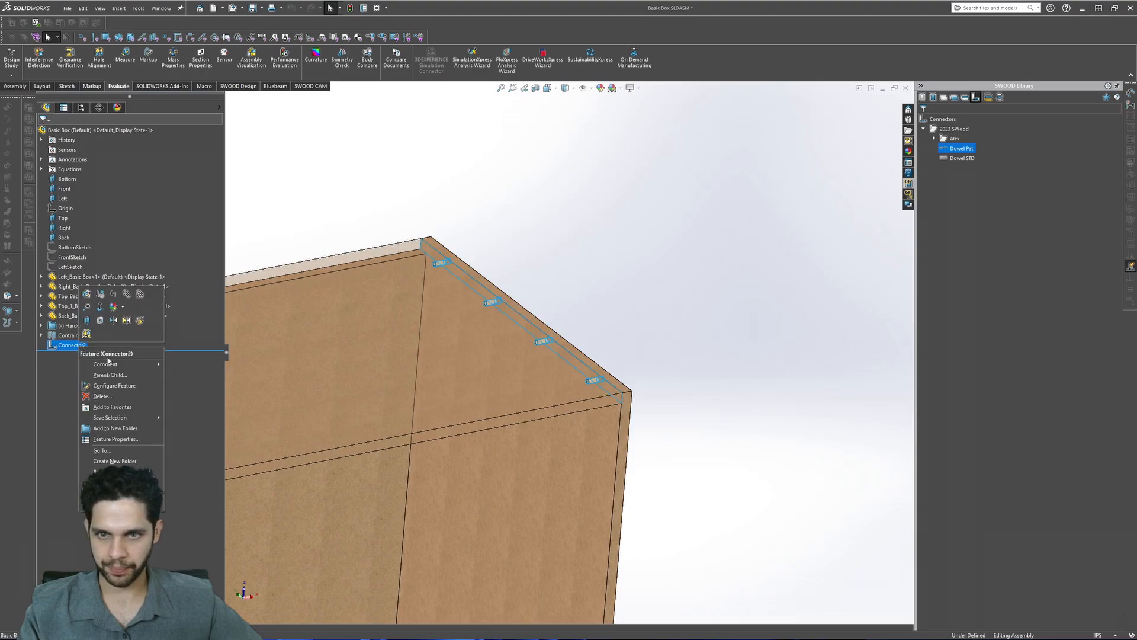
pyautogui.click(612, 325)
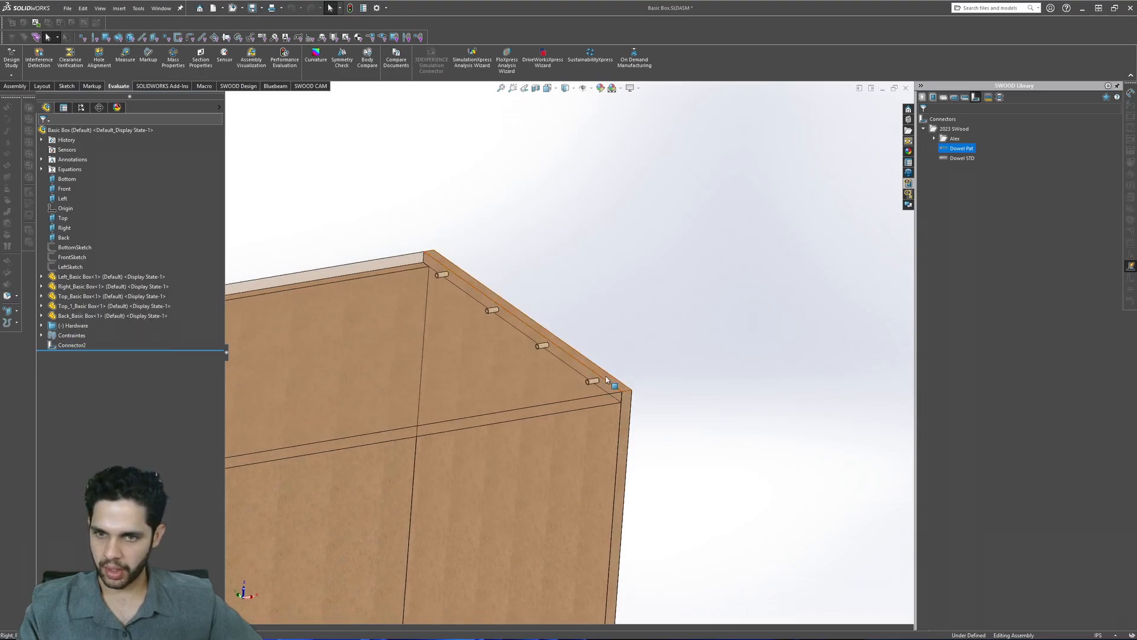
pyautogui.moveTo(546, 397); pyautogui.dragTo(689, 396, button='middle')
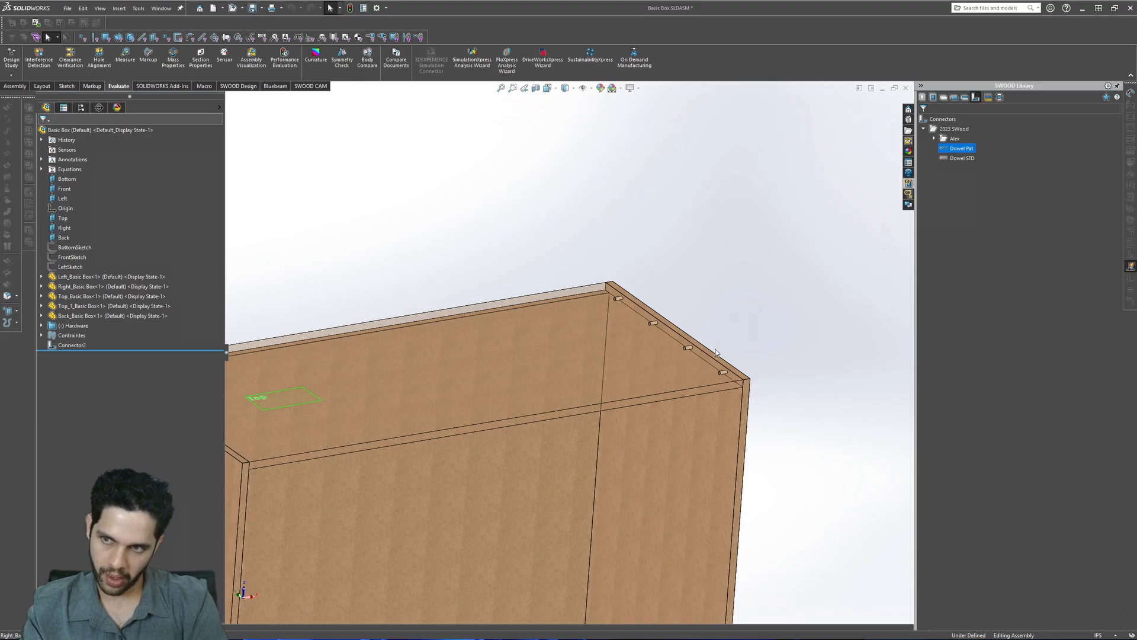
pyautogui.scroll(-6, 701, 355)
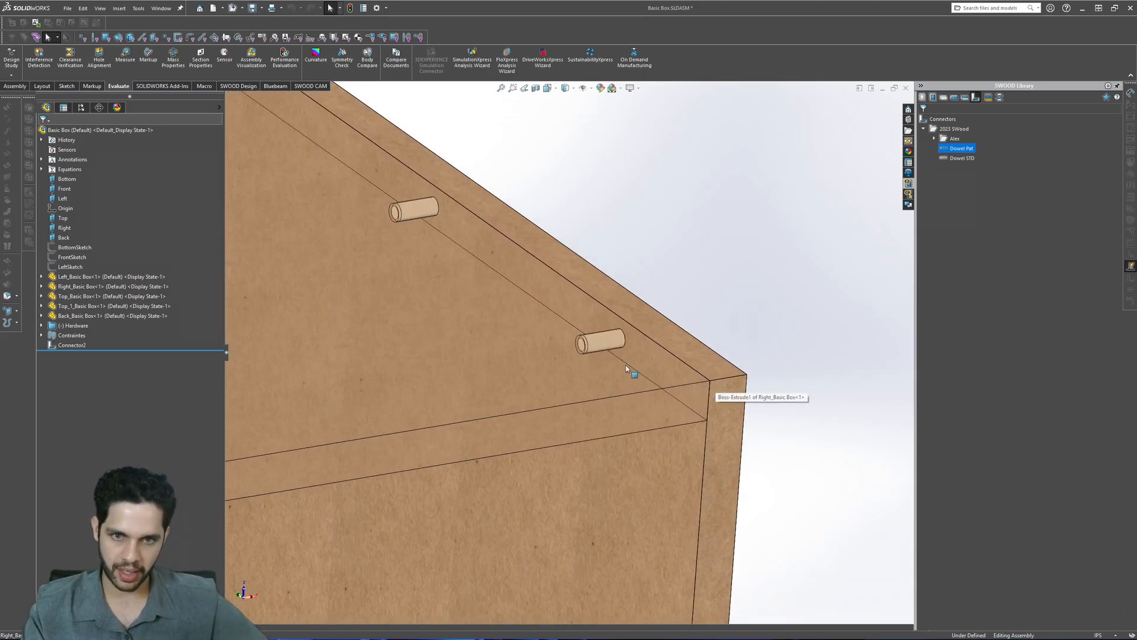
pyautogui.click(601, 347)
pyautogui.click(604, 193)
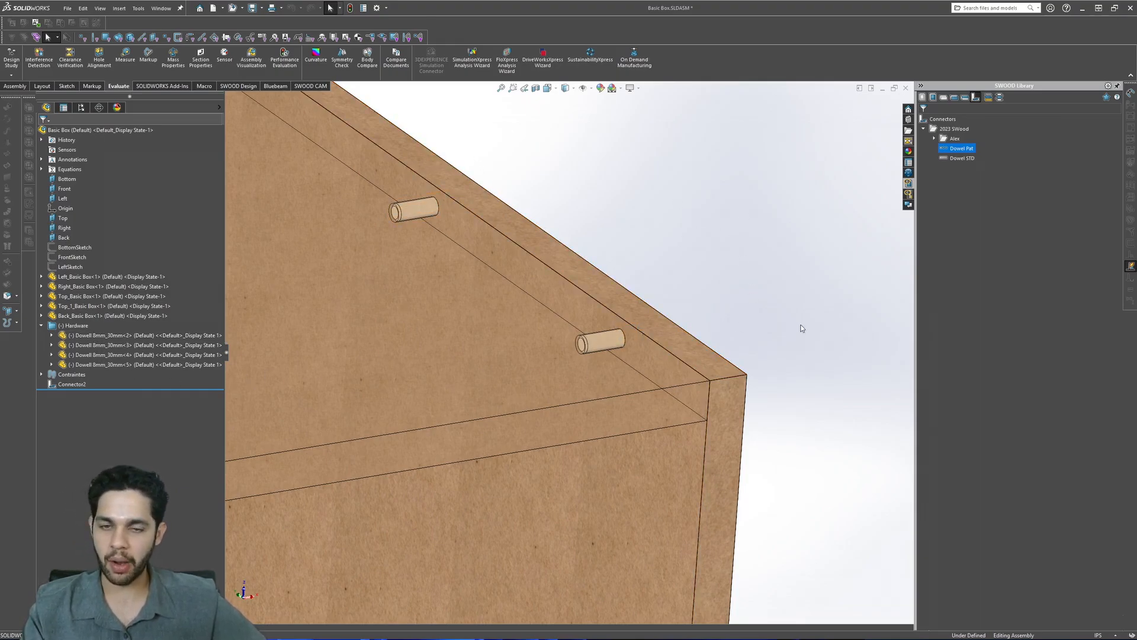
pyautogui.click(42, 325)
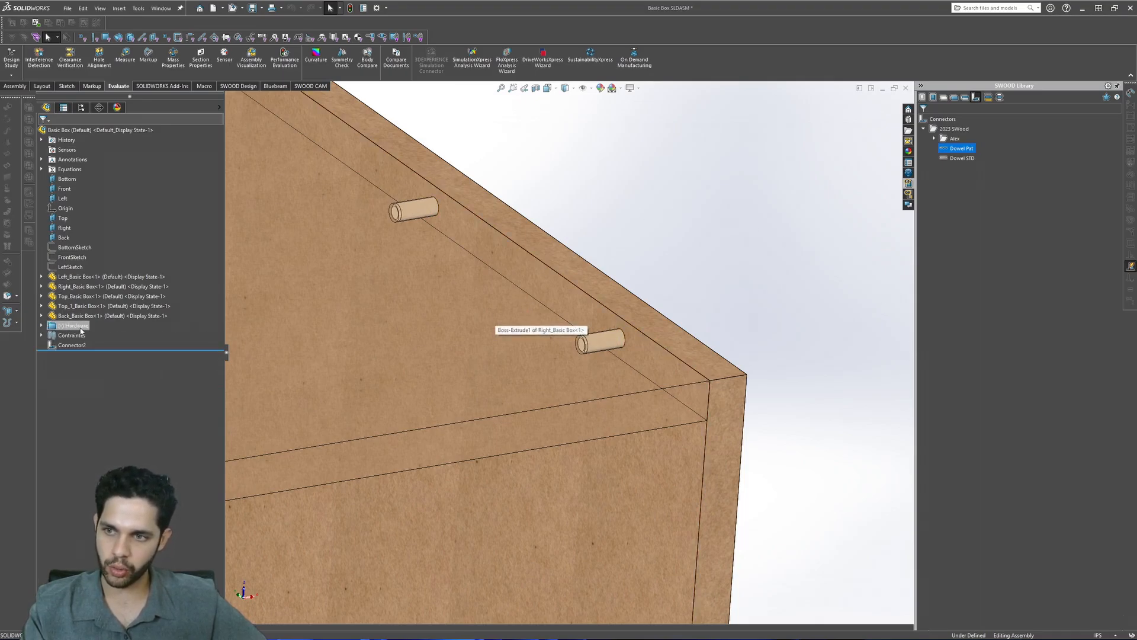
pyautogui.click(78, 328)
pyautogui.scroll(3, 741, 208)
pyautogui.click(723, 234)
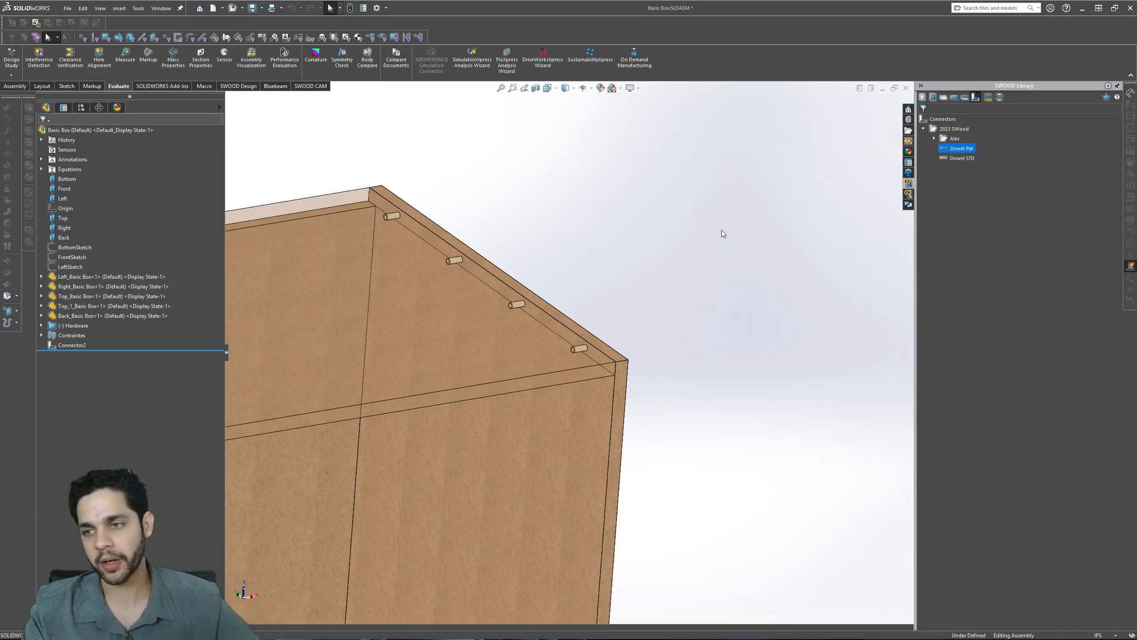
pyautogui.click(582, 351)
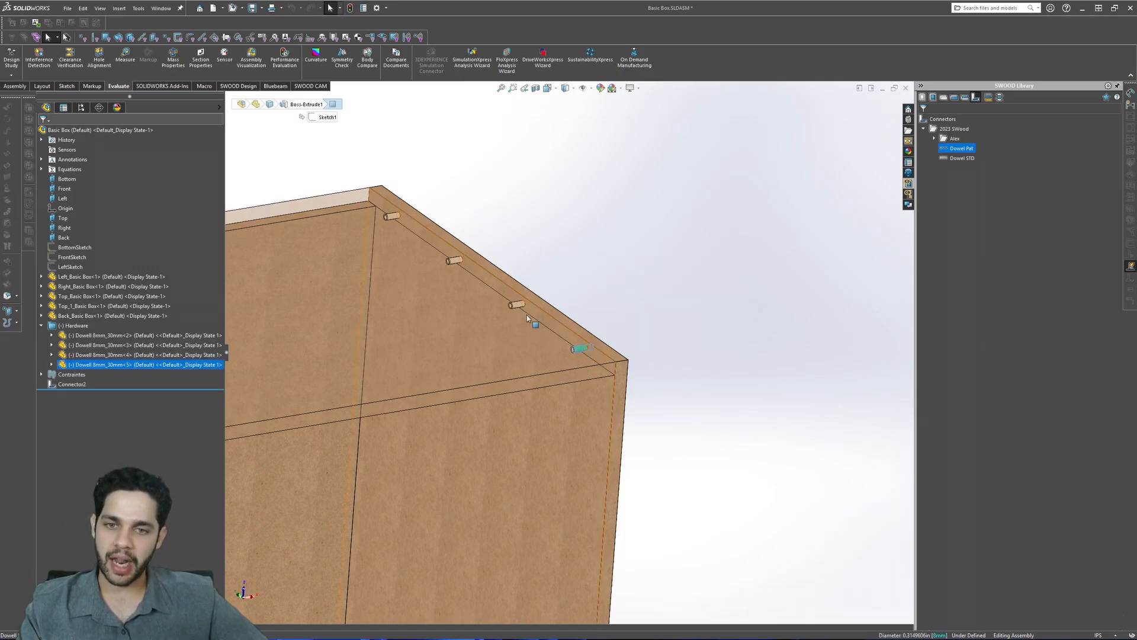
pyautogui.click(457, 261)
pyautogui.click(658, 274)
# - Review the dowel row close up and in relation to the whole box
pyautogui.scroll(10, 658, 274)
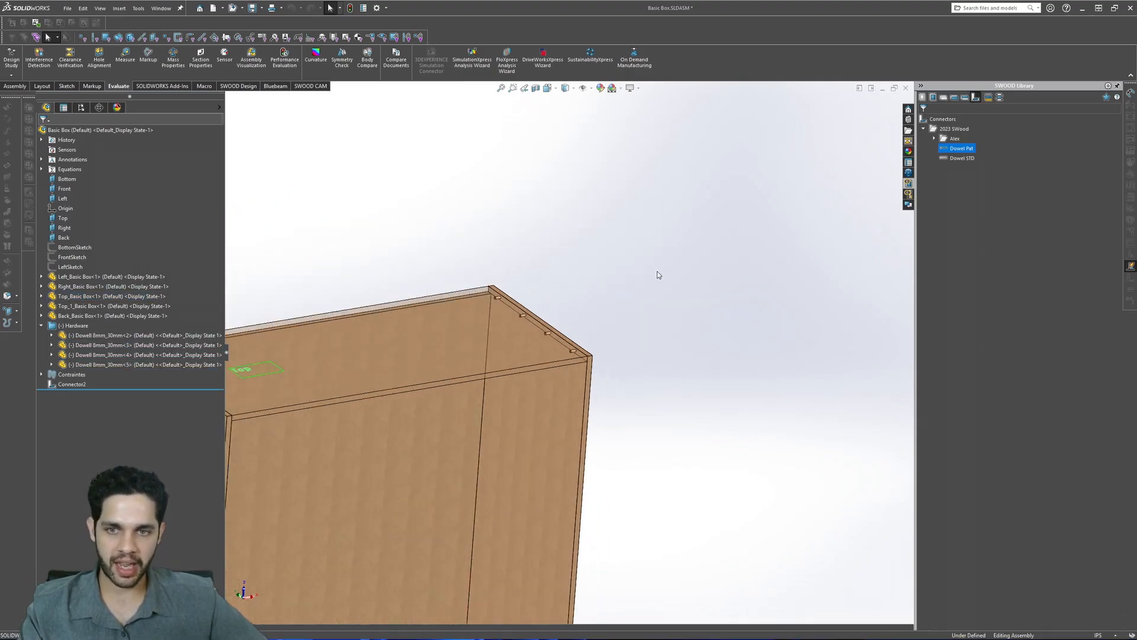
pyautogui.scroll(-5, 563, 359)
pyautogui.keyDown('ctrl'); pyautogui.moveTo(581, 389); pyautogui.dragTo(608, 322, button='middle'); pyautogui.keyUp('ctrl')
pyautogui.scroll(2, 562, 357)
pyautogui.scroll(-5, 599, 242)
pyautogui.scroll(-3, 594, 272)
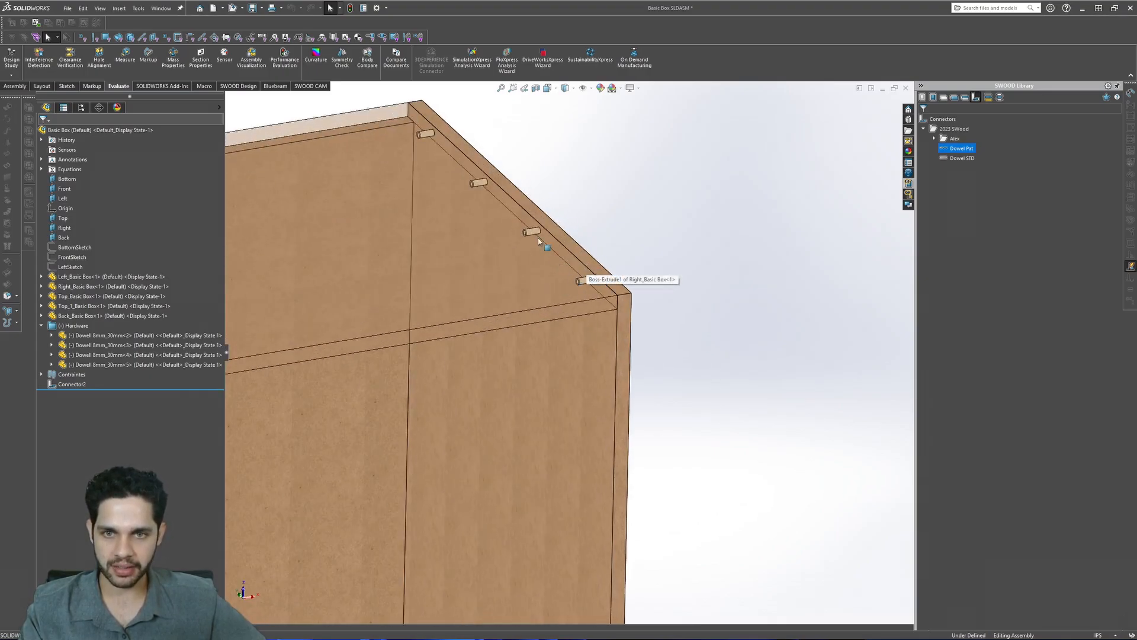
pyautogui.scroll(5, 641, 258)
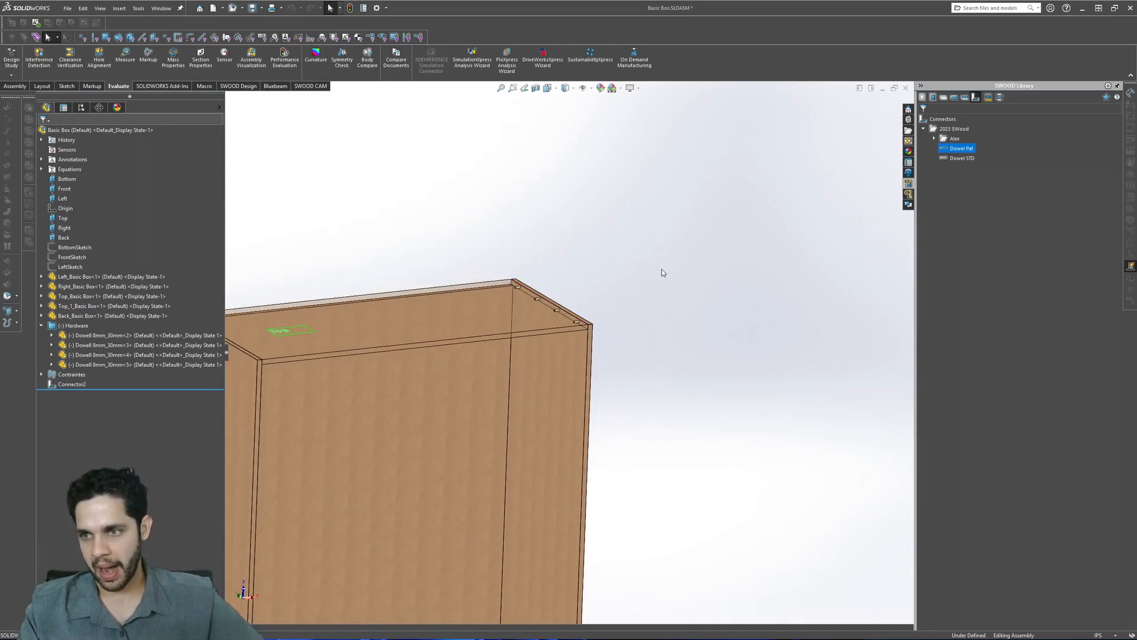
pyautogui.scroll(5, 662, 272)
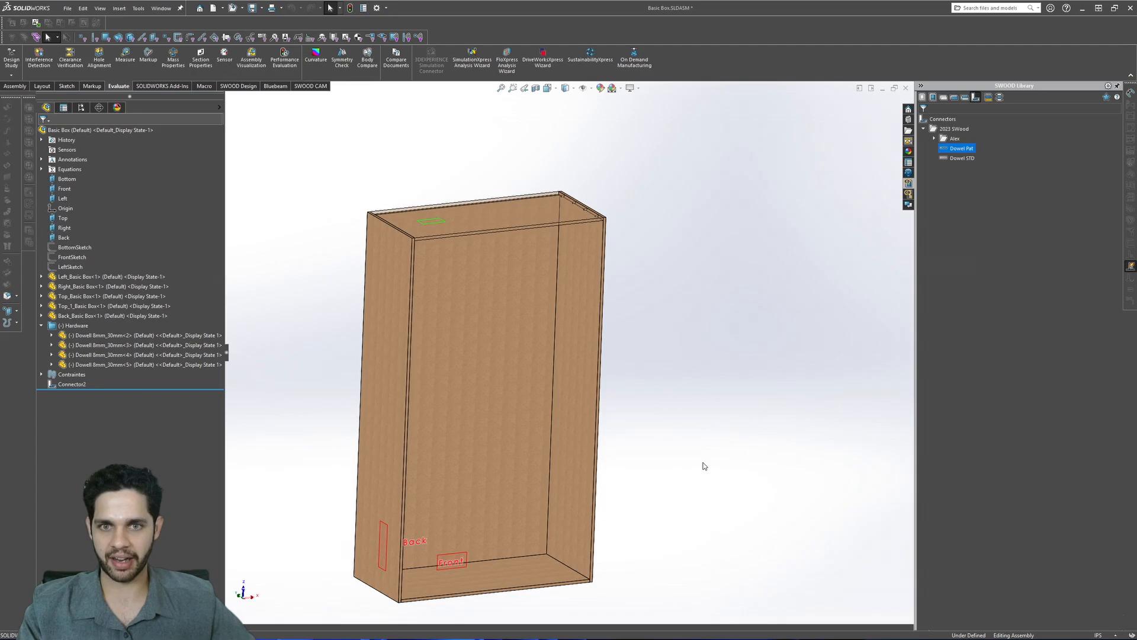
pyautogui.scroll(-8, 597, 244)
pyautogui.scroll(8, 449, 154)
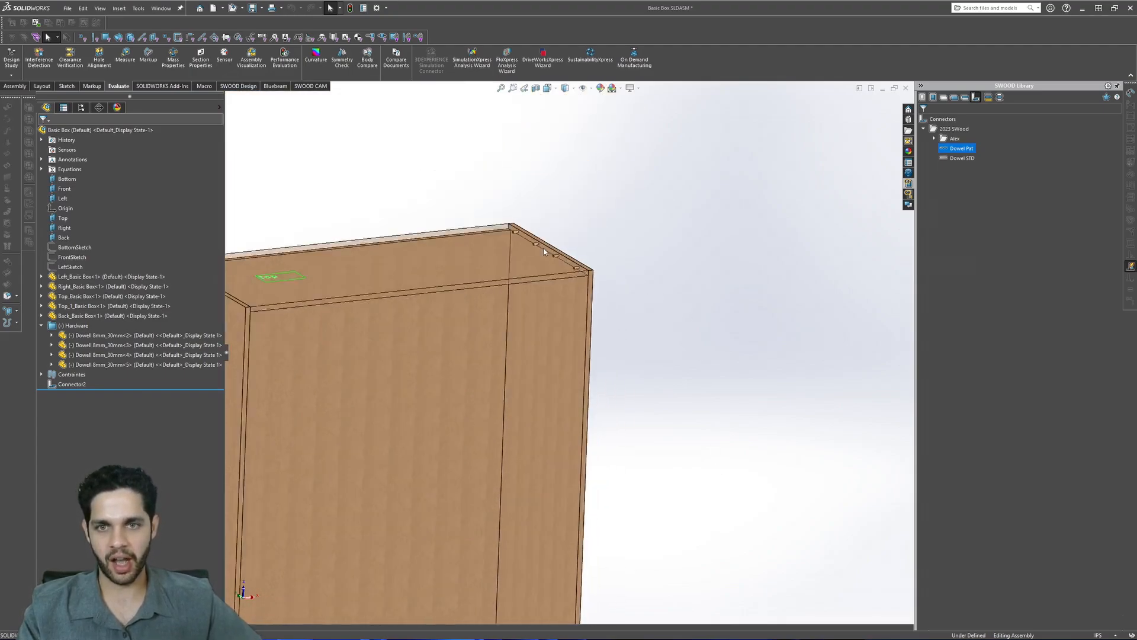